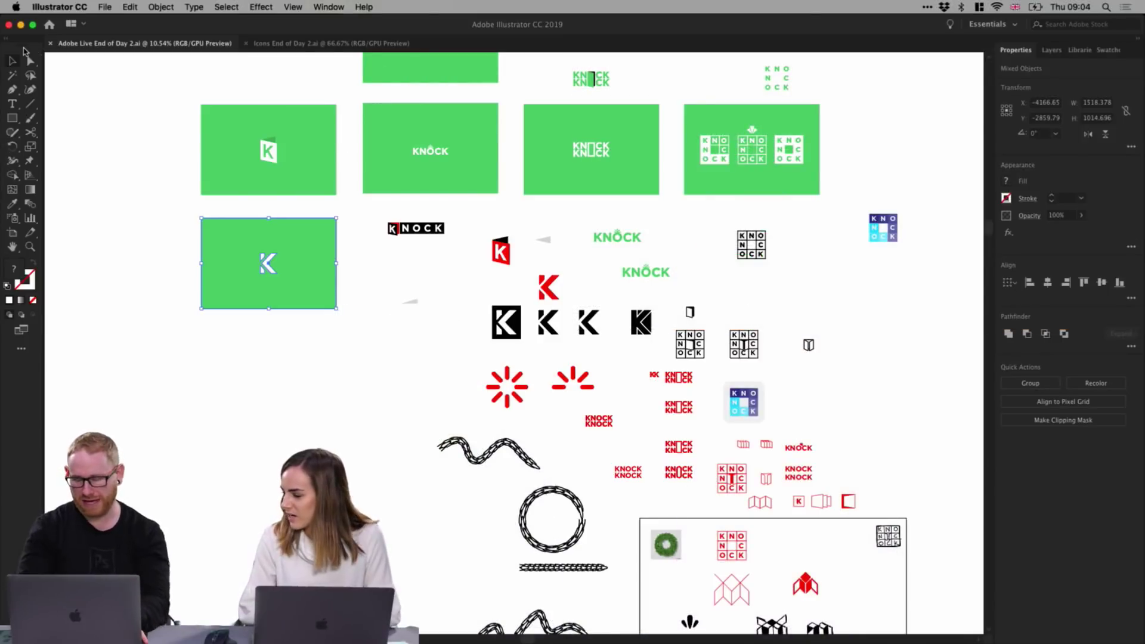
Deselect the green K card and examine the red KNOCK wordmark and door-grid variations above the sketch frame.
key(super+equal)
key(super+equal)
scroll(567, 424, down, 5)
scroll(567, 423, right, 5)
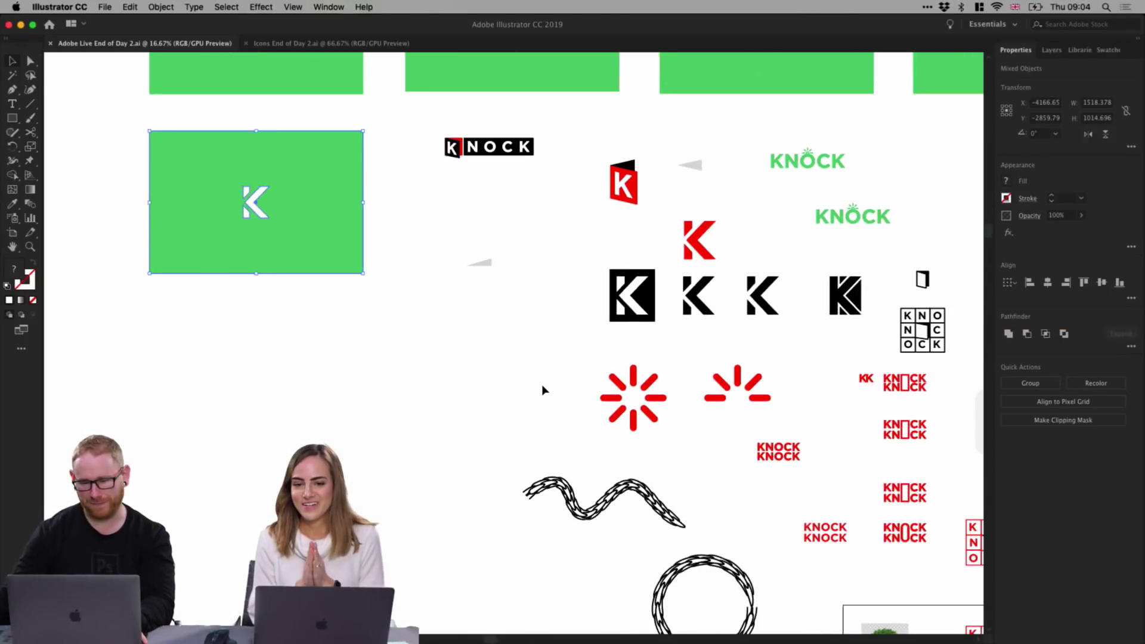
click(542, 388)
scroll(543, 388, down, 8)
scroll(542, 388, right, 10)
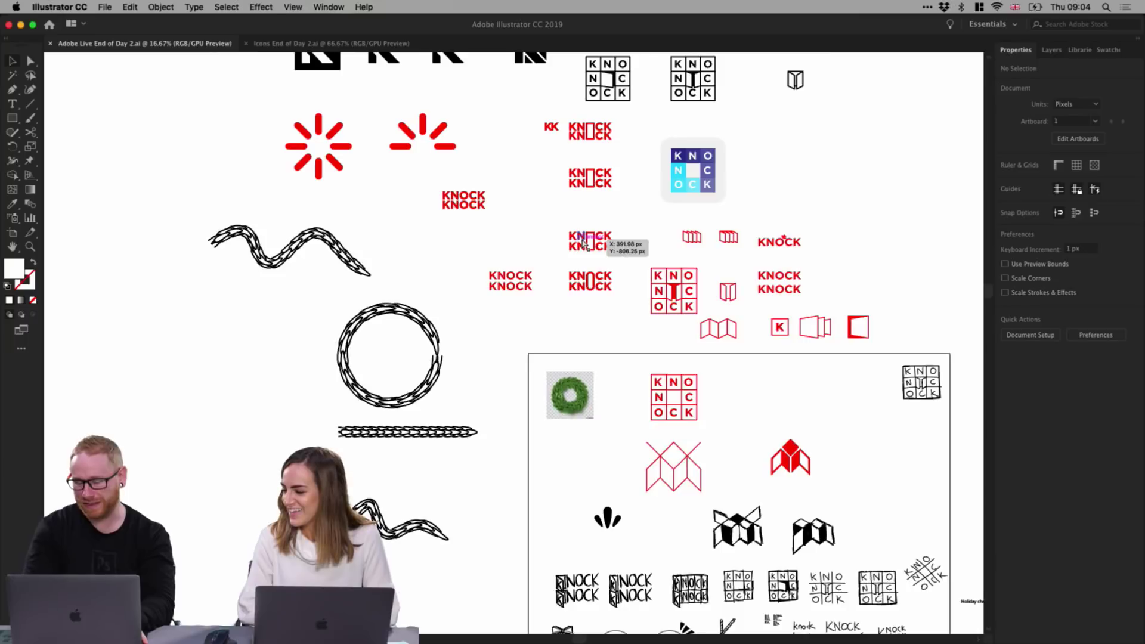
key(super+equal)
scroll(581, 239, right, 8)
scroll(582, 238, down, 2)
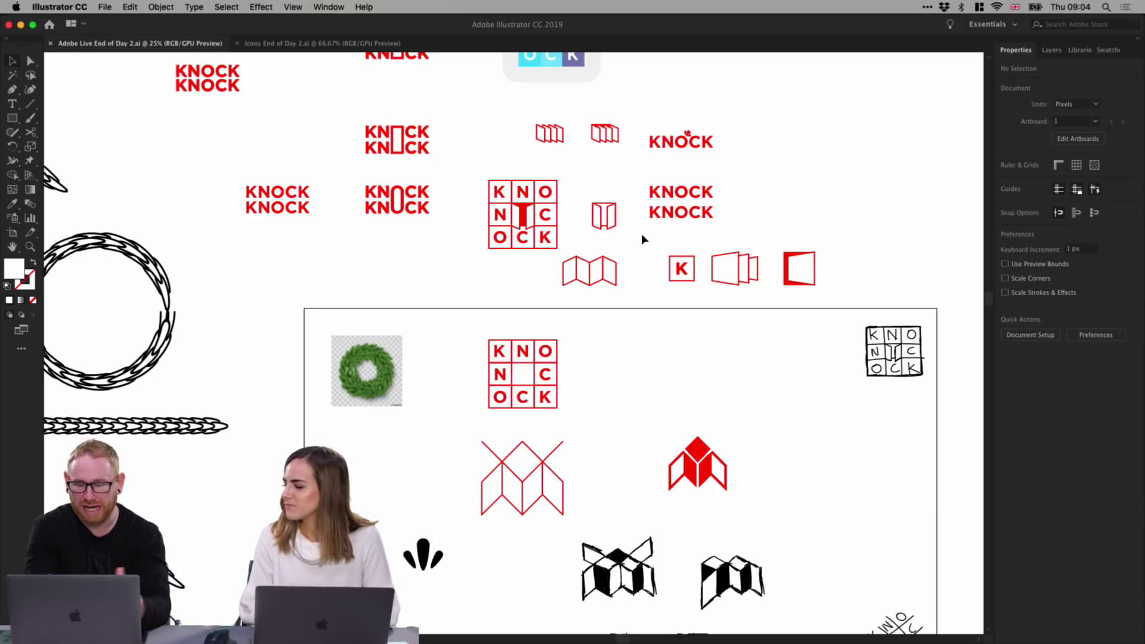
mouse_move(577, 330)
mouse_down()
mouse_move(573, 294)
mouse_move(588, 314)
mouse_up()
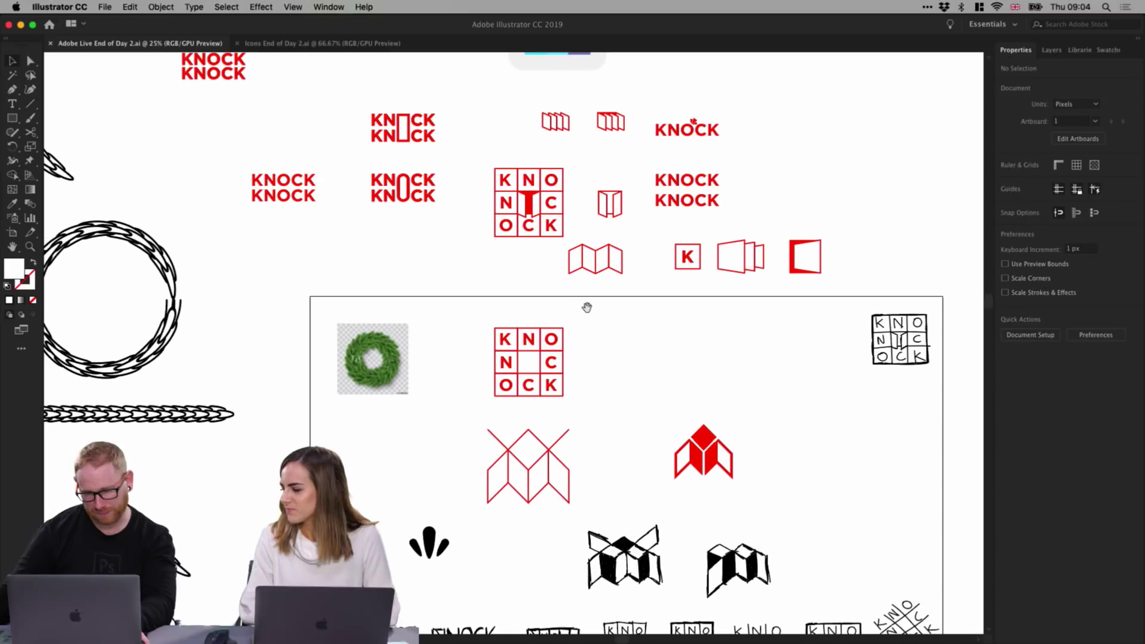
Examine the hand-drawn KNOCK logo sketches in the lower part of the frame, including the wreath and door ideas.
scroll(601, 409, down, 10)
scroll(601, 409, right, 2)
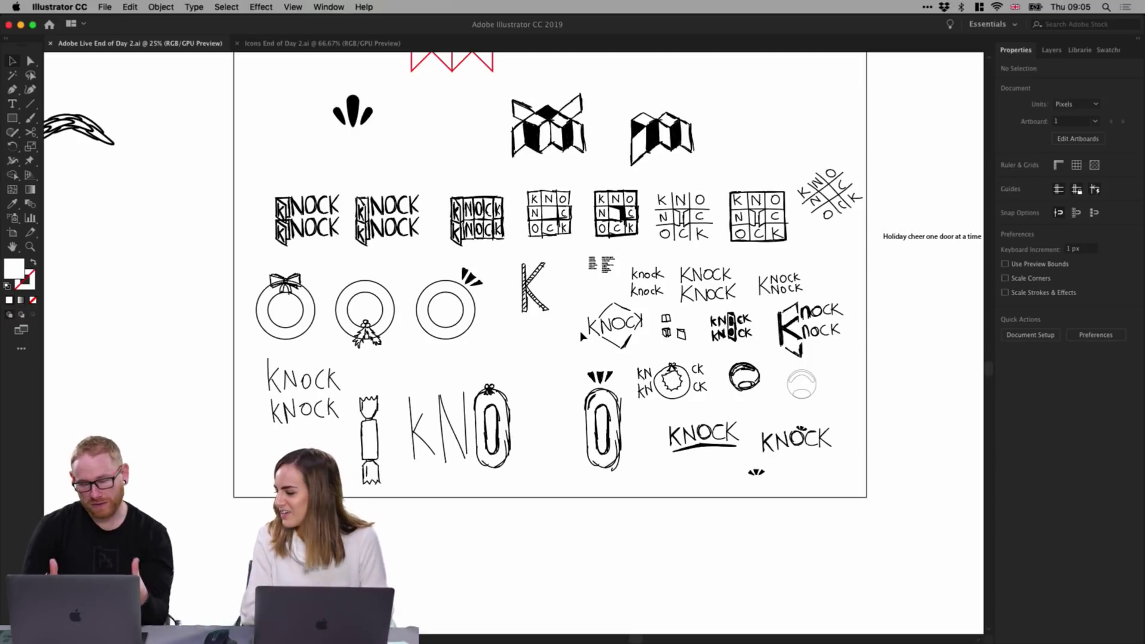
scroll(582, 336, down, 1)
scroll(581, 336, down, 1)
scroll(591, 388, up, 5)
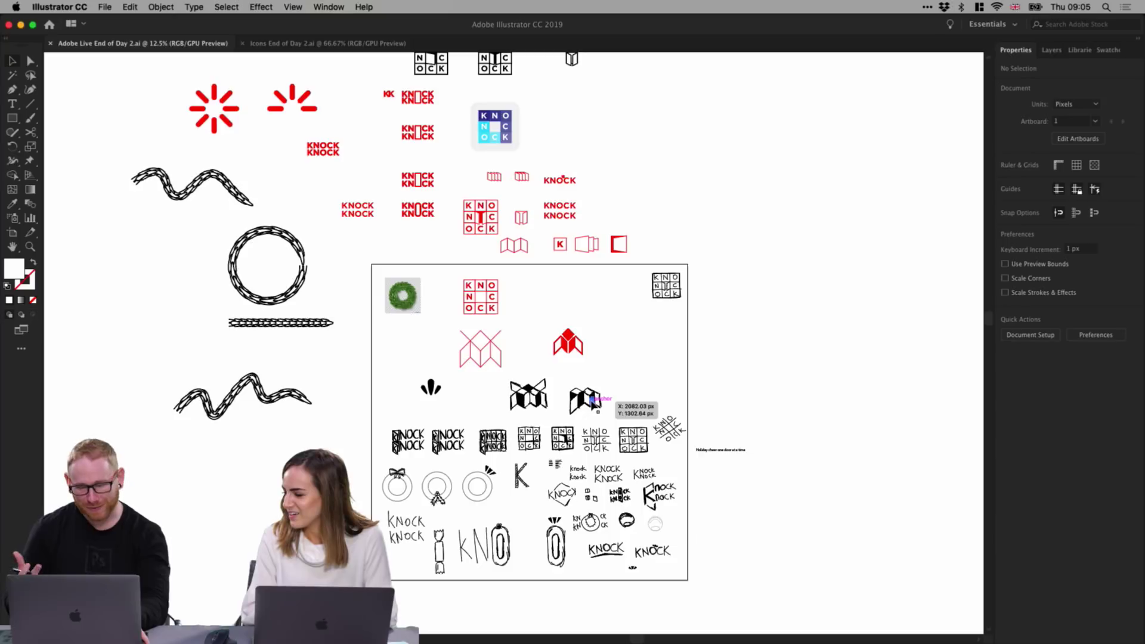
key(super+minus)
key(super+minus)
scroll(573, 298, up, 3)
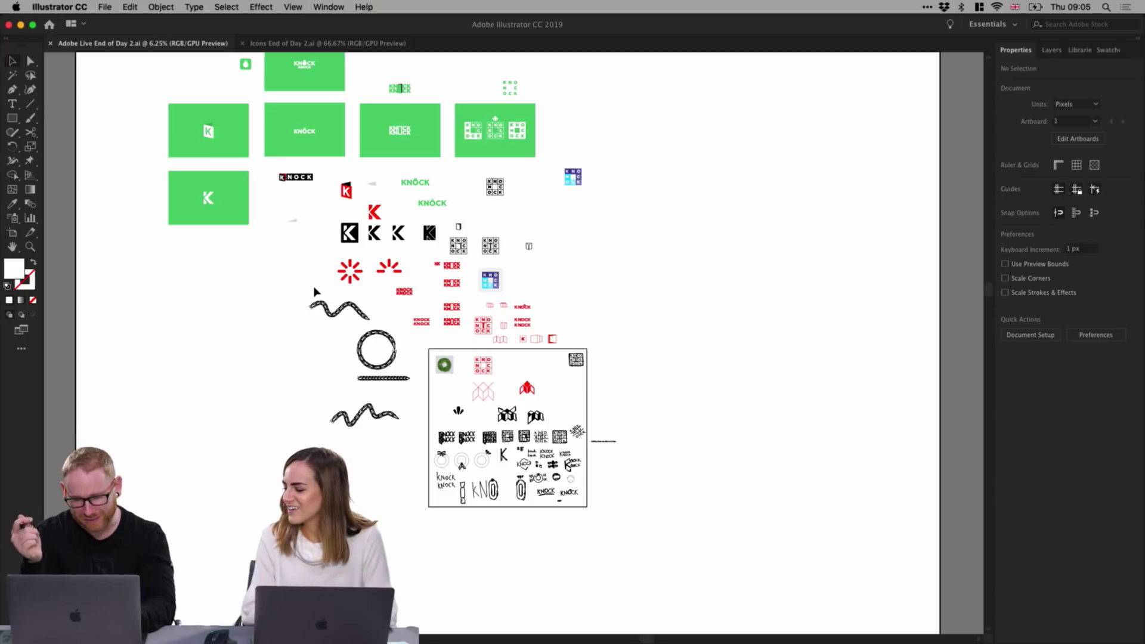
Review the framed sketch collection up close, and compare it with the vector explorations above it.
key(z)
click(503, 470)
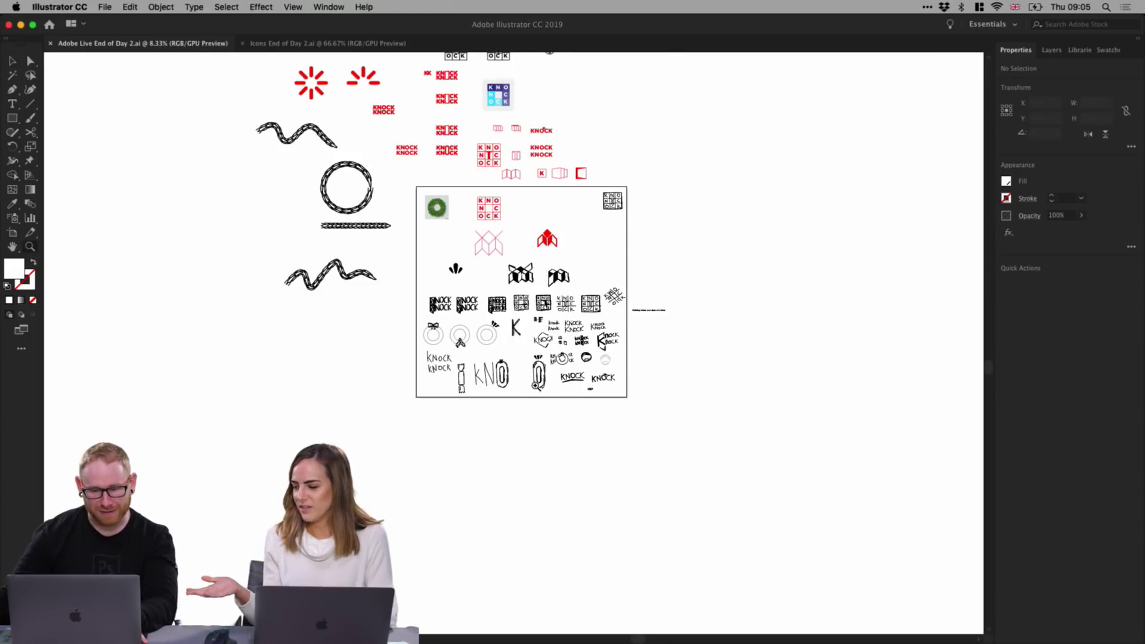
click(528, 414)
key(v)
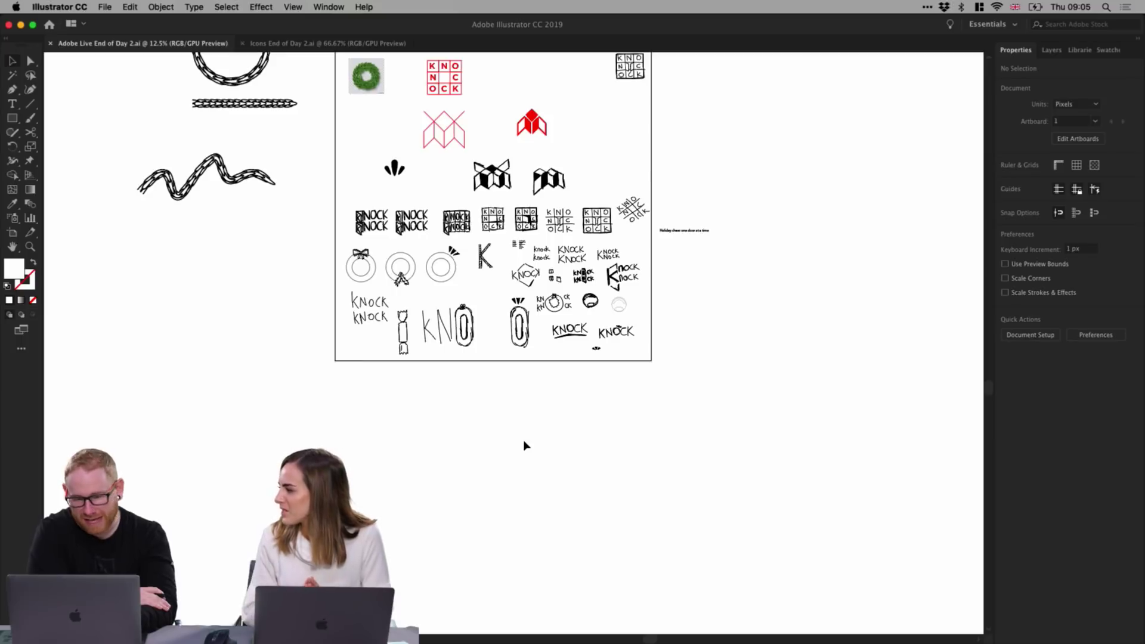
key(super+equal)
key(super+equal)
scroll(525, 442, up, 3)
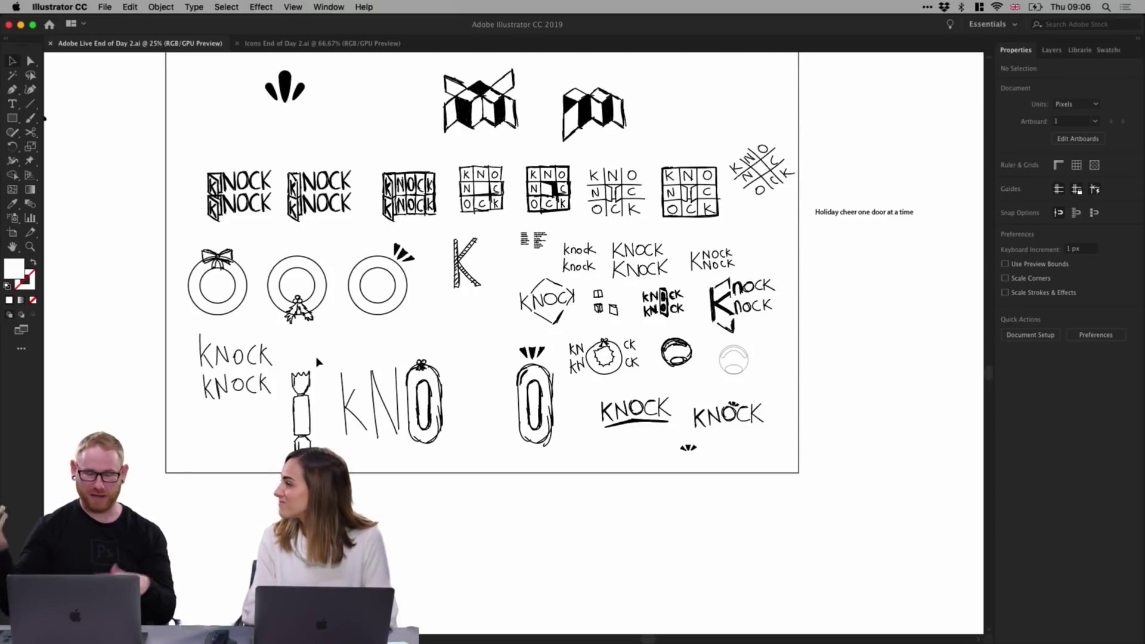
scroll(643, 253, up, 3)
key(super+minus)
key(super+minus)
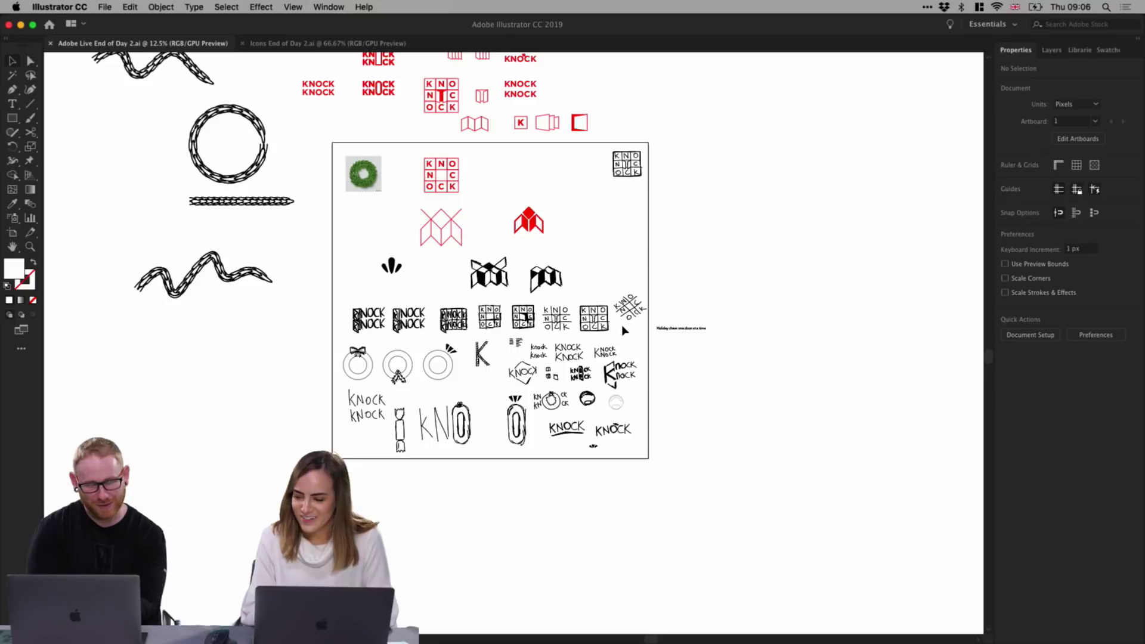
drag(496, 238, 550, 354)
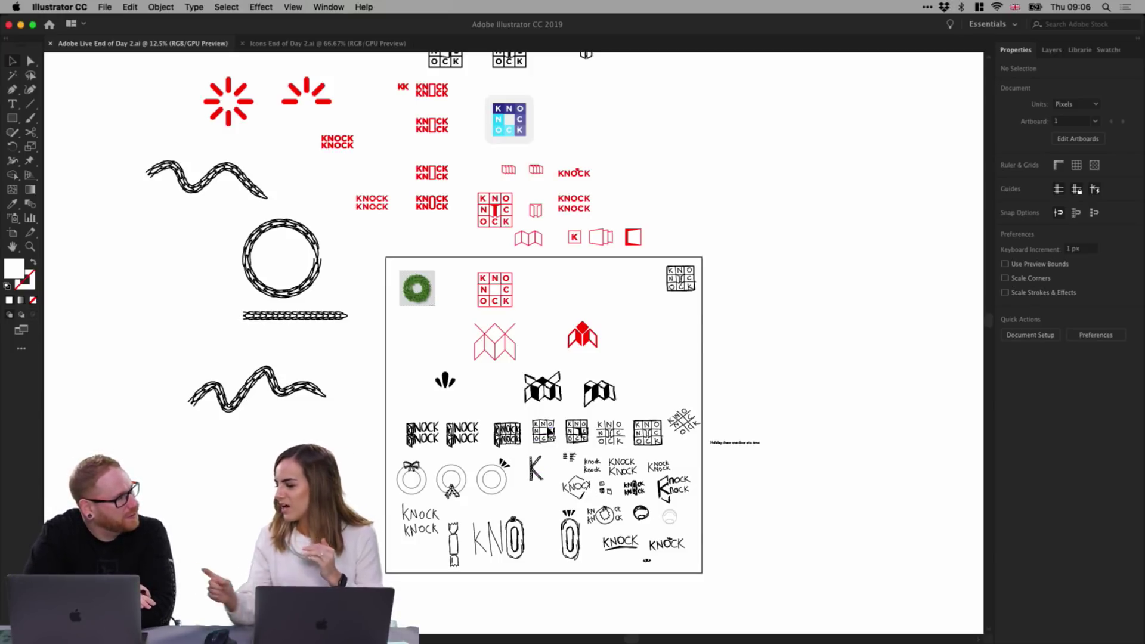
Read the small lists of candidate brand names and festive motif ideas among the sketches.
key(z)
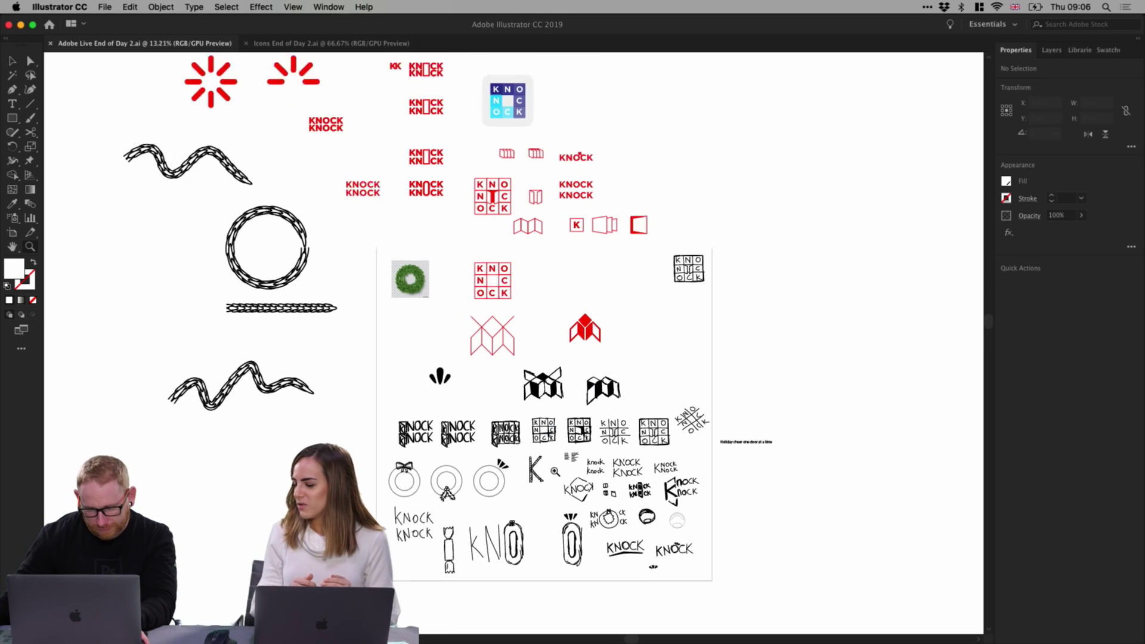
drag(548, 430, 576, 430)
scroll(589, 370, down, 5)
scroll(589, 370, up, 5)
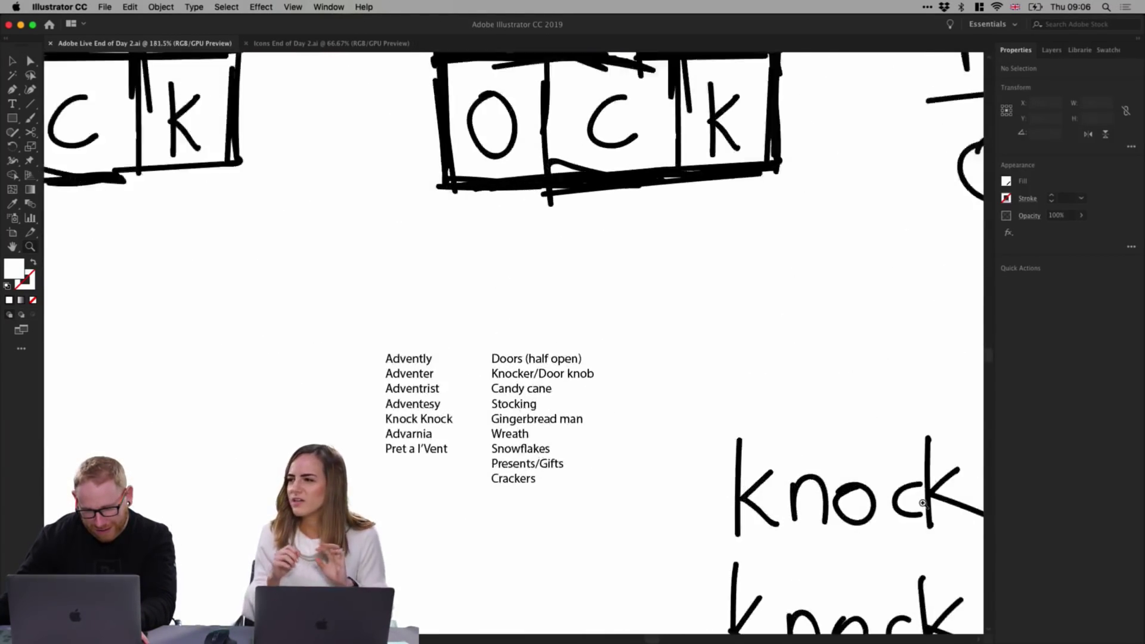
drag(588, 369, 599, 263)
key(v)
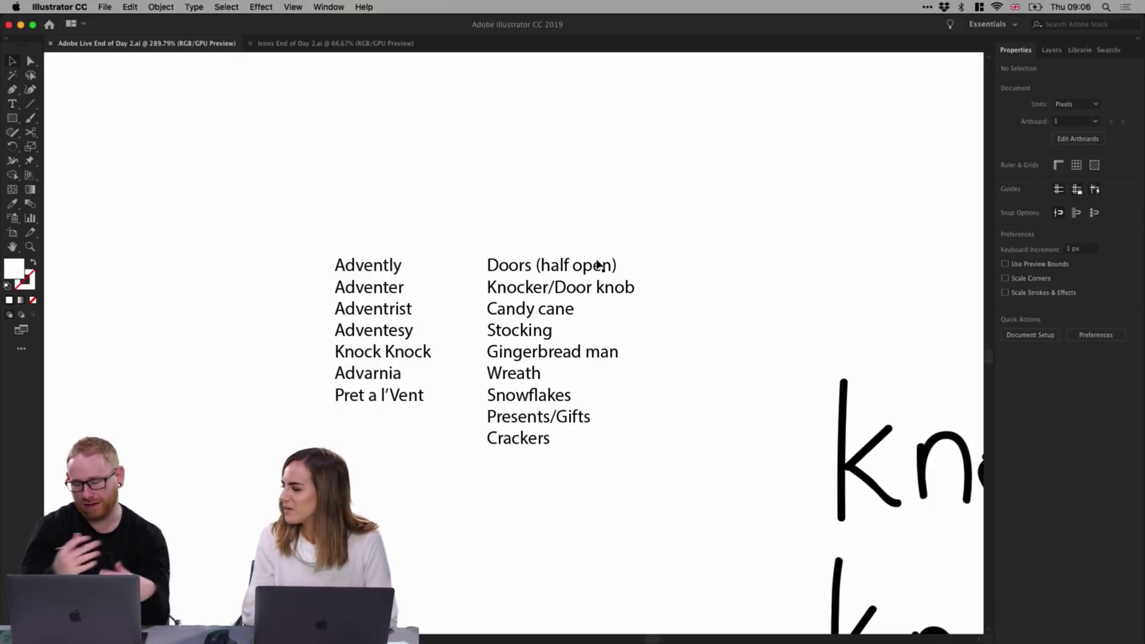
key(super+minus)
key(super+minus)
key(super+minus)
key(super+minus)
key(super+minus)
key(super+minus)
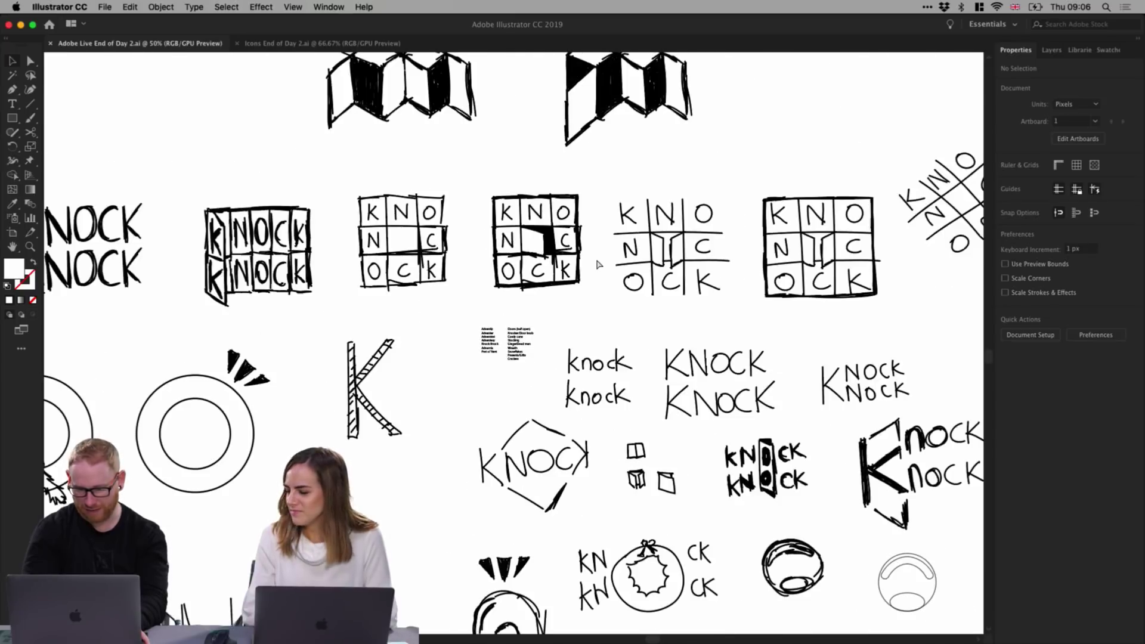
key(super+minus)
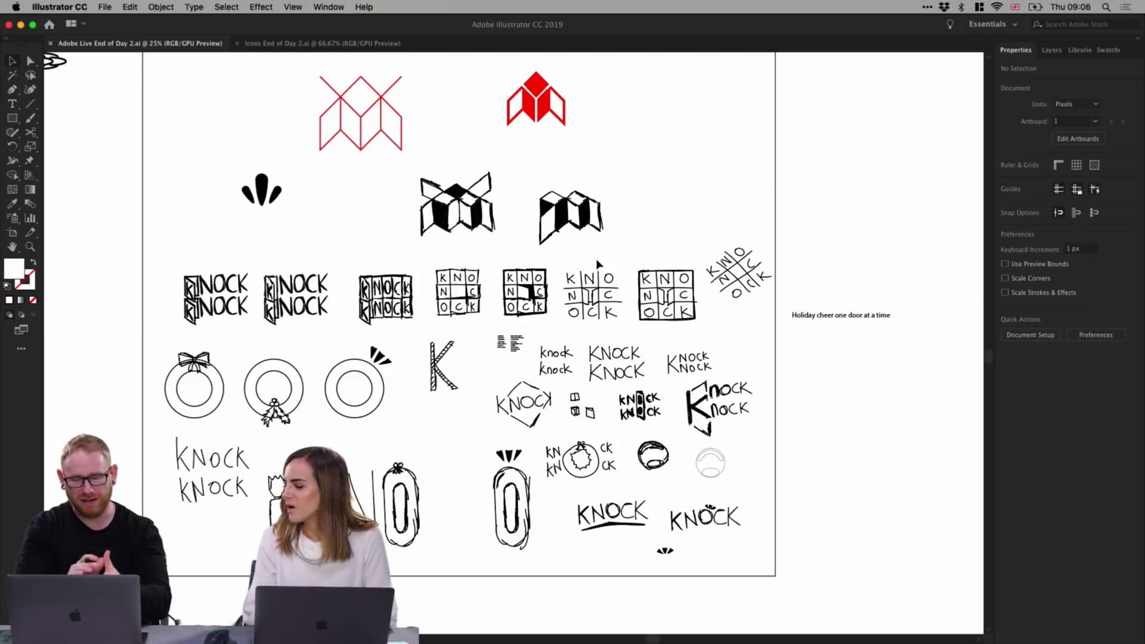
Reread the name and motif lists, and examine the surrounding hand-lettered KNOCK sketches.
key(super+1)
key(super+plus)
key(super+plus)
key(super+plus)
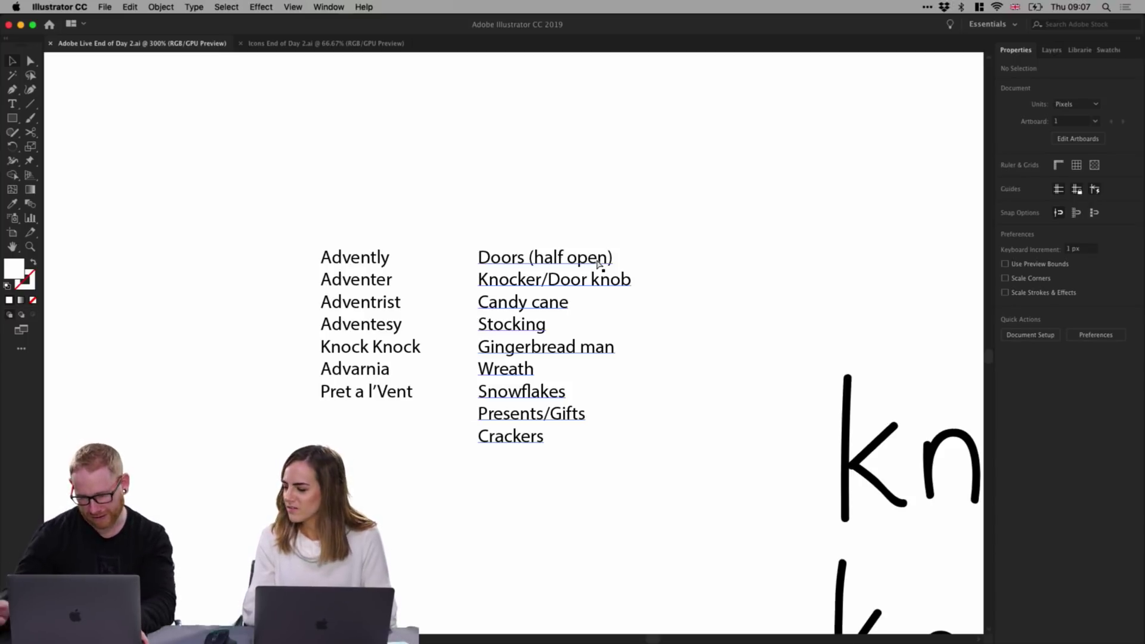
key(super+minus)
key(super+minus)
key(super+minus)
key(super+minus)
key(super+minus)
drag(774, 343, 592, 263)
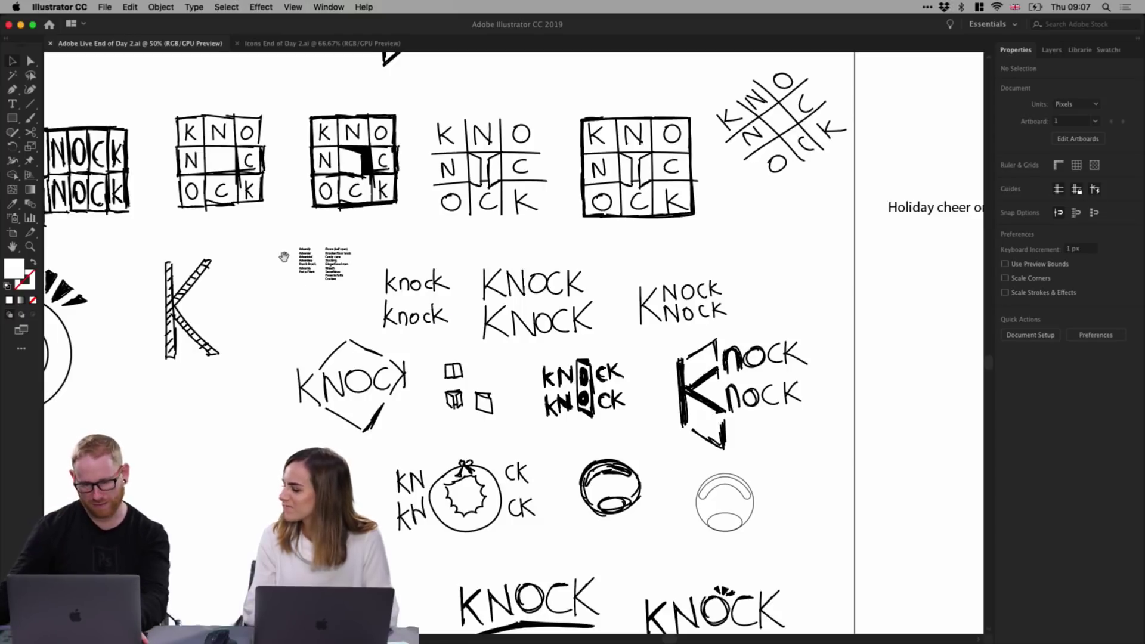
Examine the wreath reference photo, the red three-by-three KNOCK grid and the folded-door line drawings.
scroll(495, 306, up, 10)
scroll(491, 312, left, 5)
scroll(491, 313, up, 5)
scroll(397, 409, right, 2)
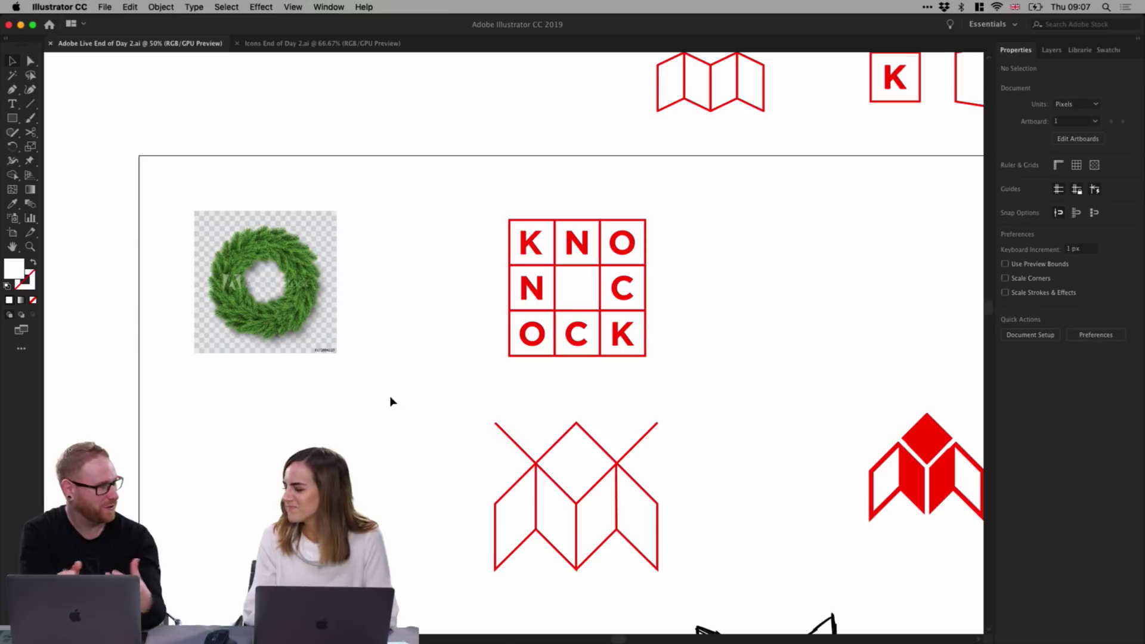
key(super+minus)
key(super+minus)
key(super+minus)
key(super+plus)
key(super+plus)
key(super+plus)
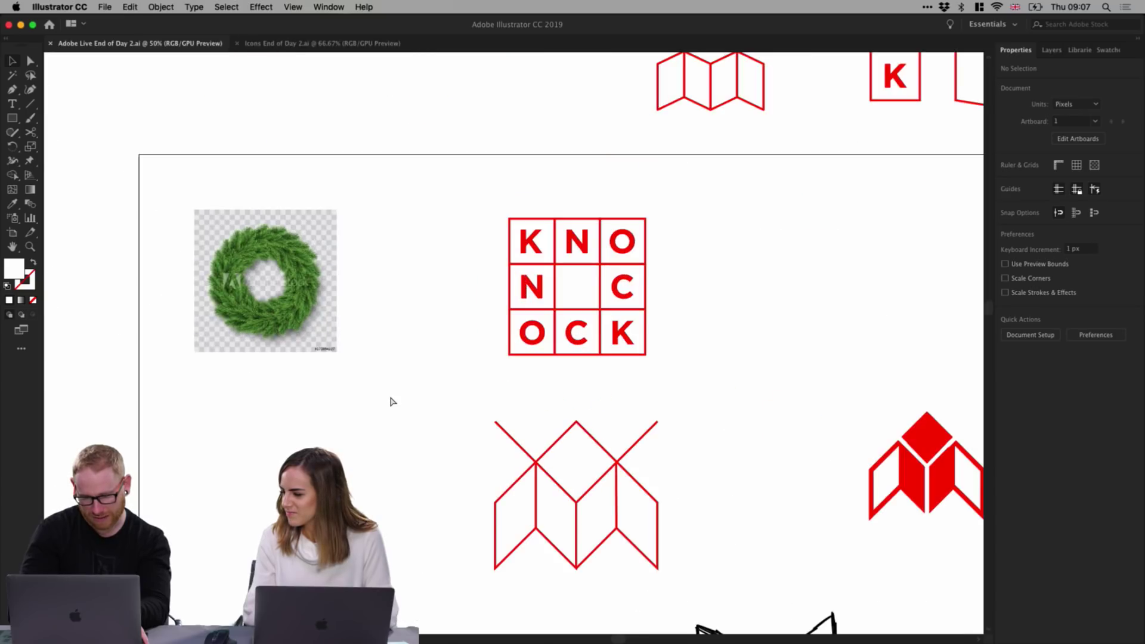
scroll(568, 349, down, 5)
scroll(568, 349, right, 5)
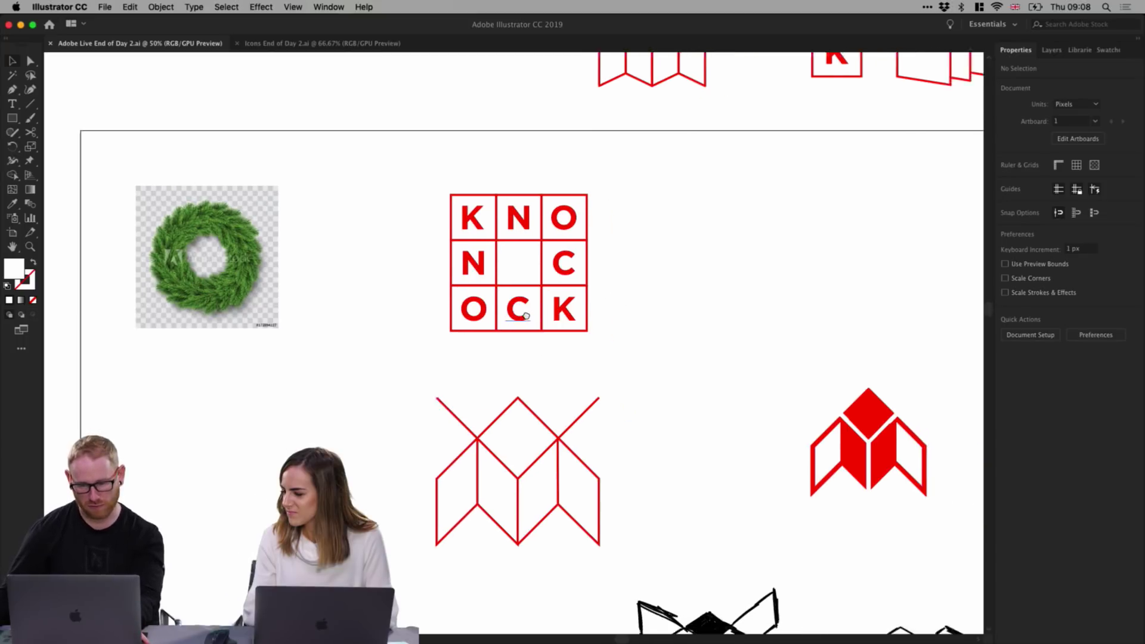
scroll(552, 350, right, 3)
scroll(552, 350, down, 1)
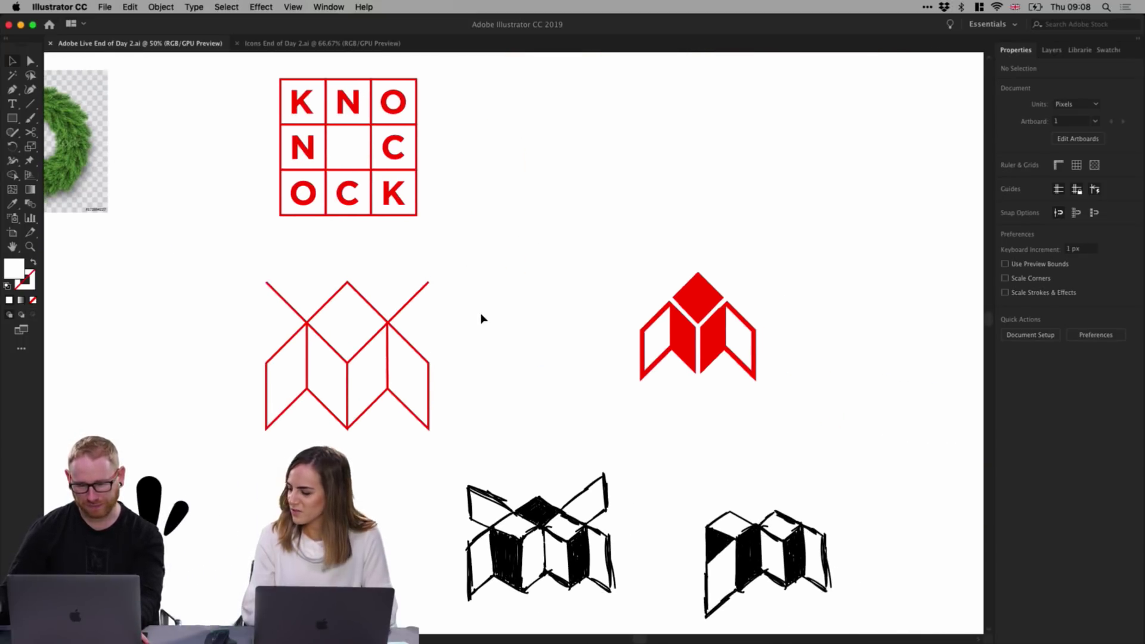
Compare the red stacked KNOCK wordmarks with door-shaped O's and the open-door icons above the sketch frame.
key(super+minus)
key(super+minus)
scroll(517, 355, up, 3)
scroll(516, 355, left, 2)
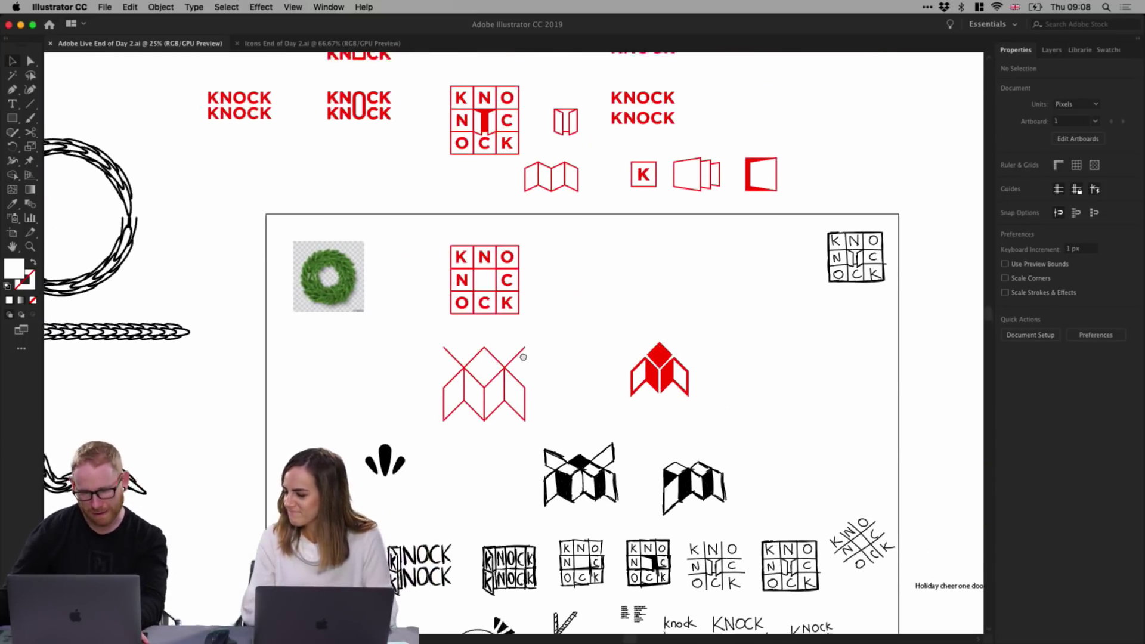
scroll(507, 353, down, 3)
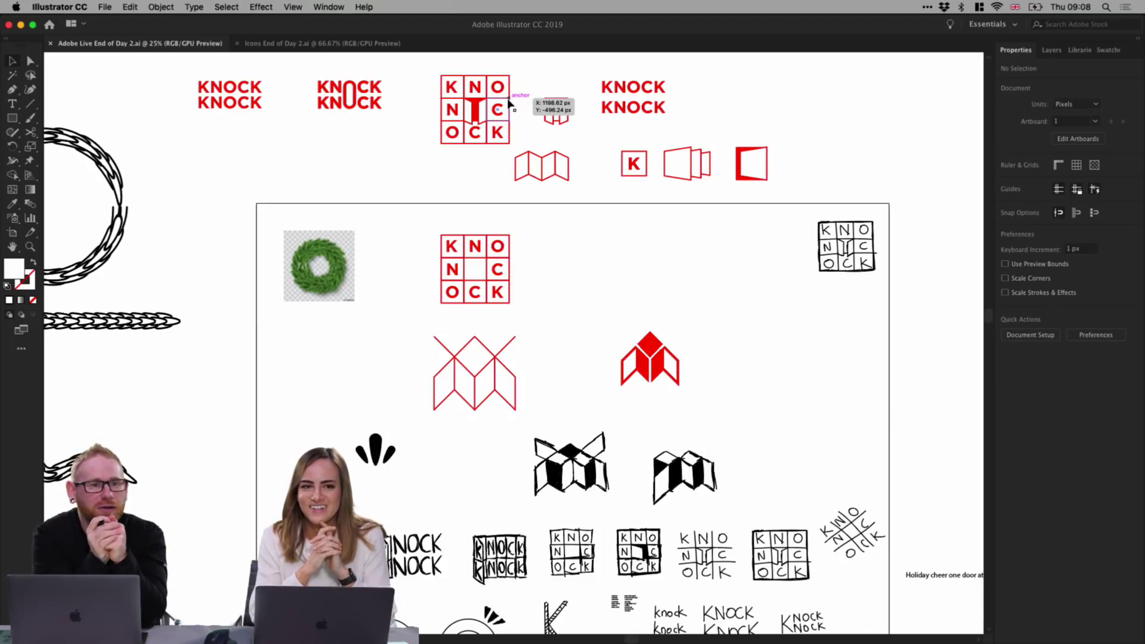
drag(509, 105, 510, 105)
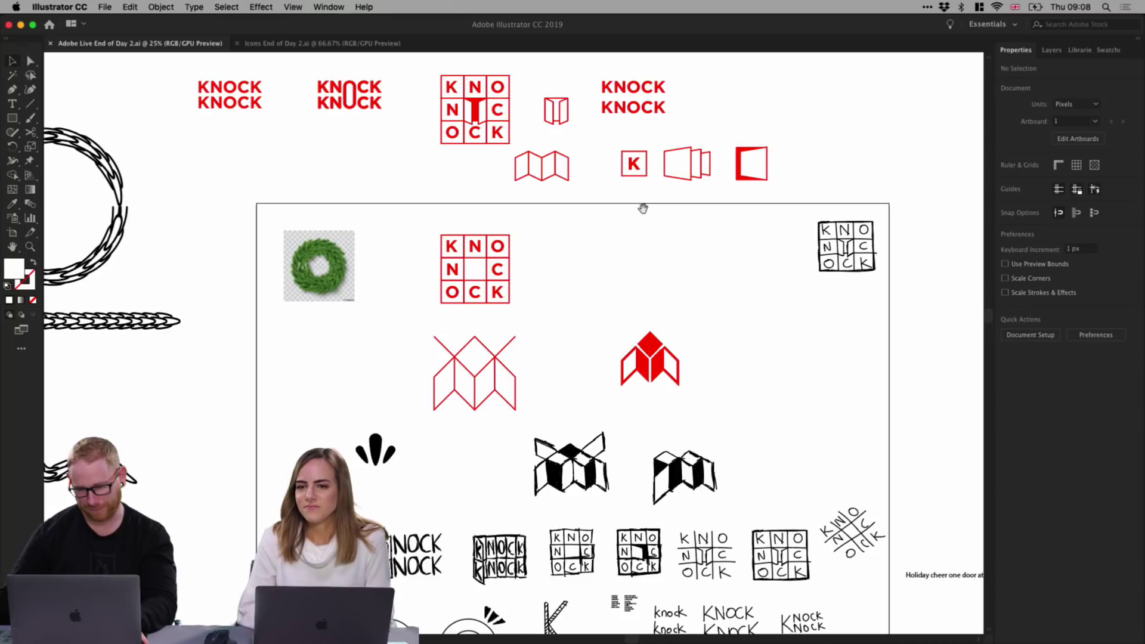
scroll(634, 242, up, 3)
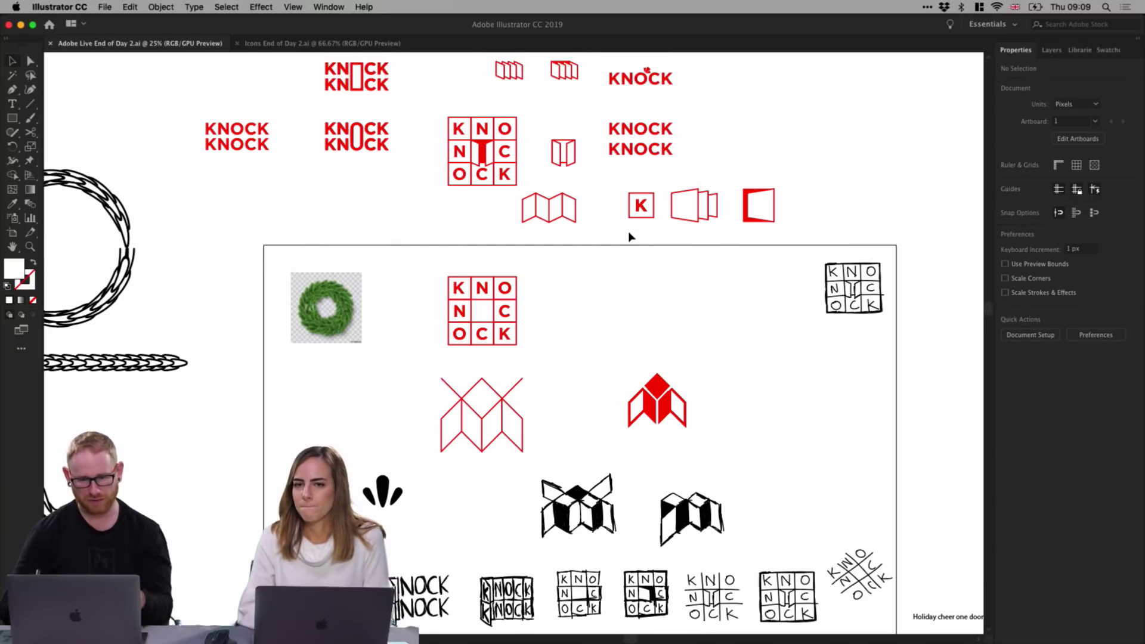
scroll(486, 193, up, 1)
scroll(487, 194, up, 3)
key(super+equal)
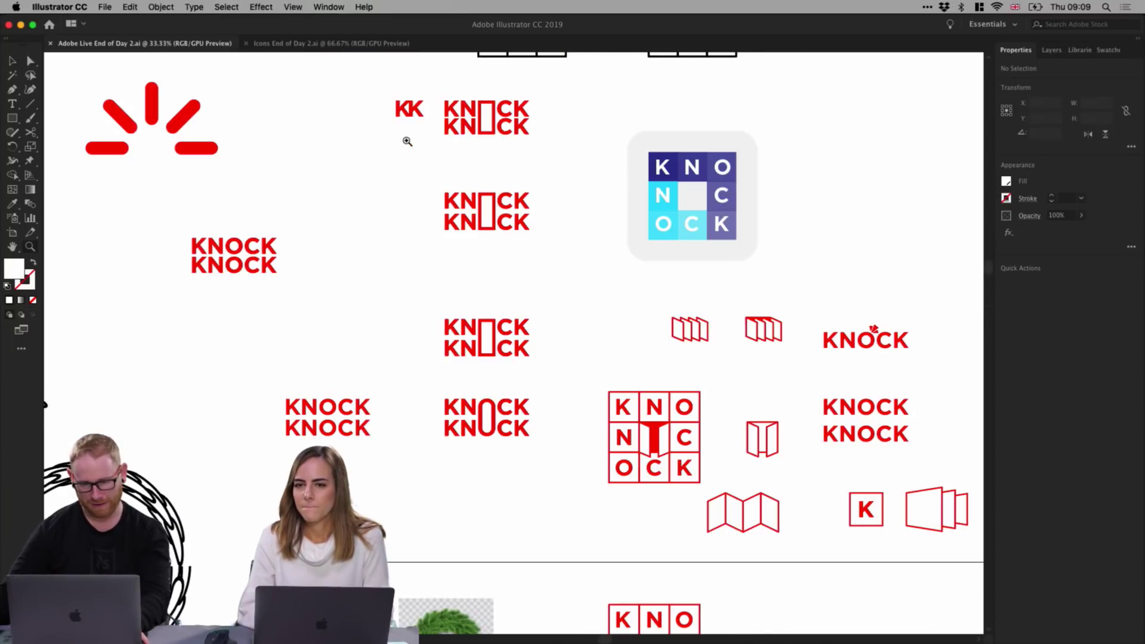
key(v)
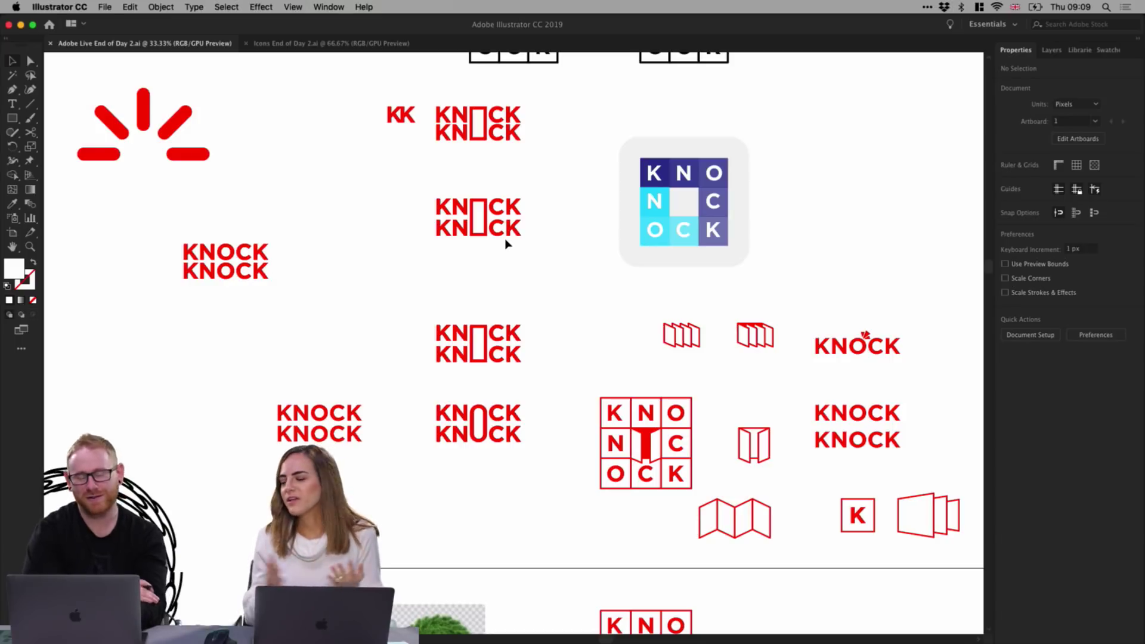
Examine the black K monograms and the black KNOCK grids with open doors in their centres.
scroll(427, 191, up, 8)
scroll(427, 191, left, 5)
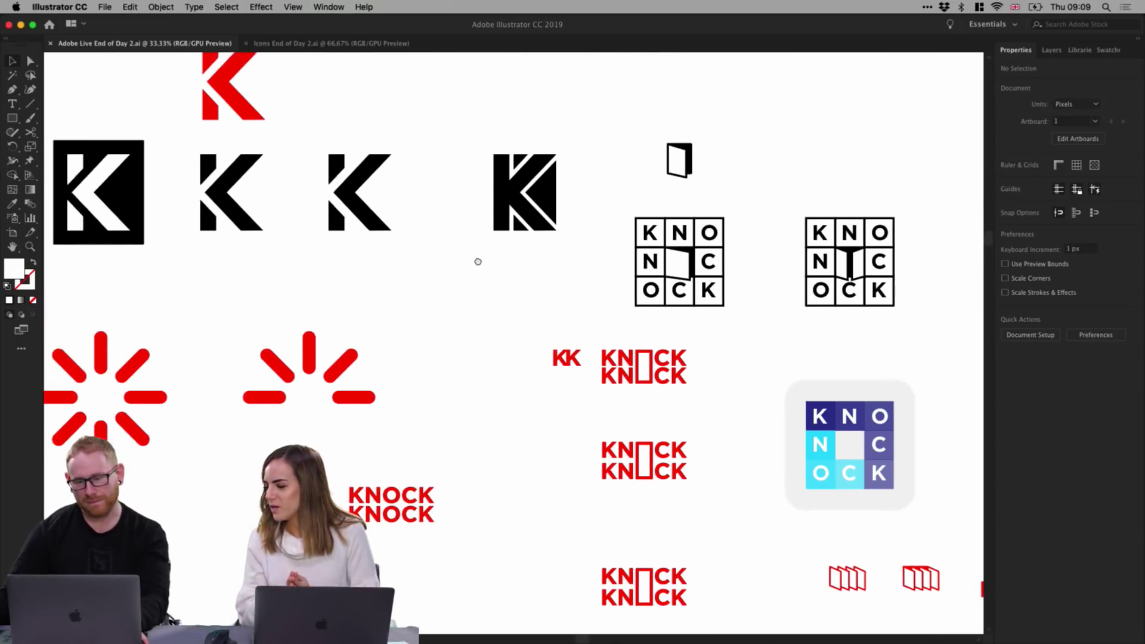
scroll(478, 261, up, 5)
scroll(477, 261, left, 6)
scroll(559, 281, down, 5)
scroll(558, 281, right, 5)
scroll(558, 280, down, 2)
scroll(558, 280, right, 5)
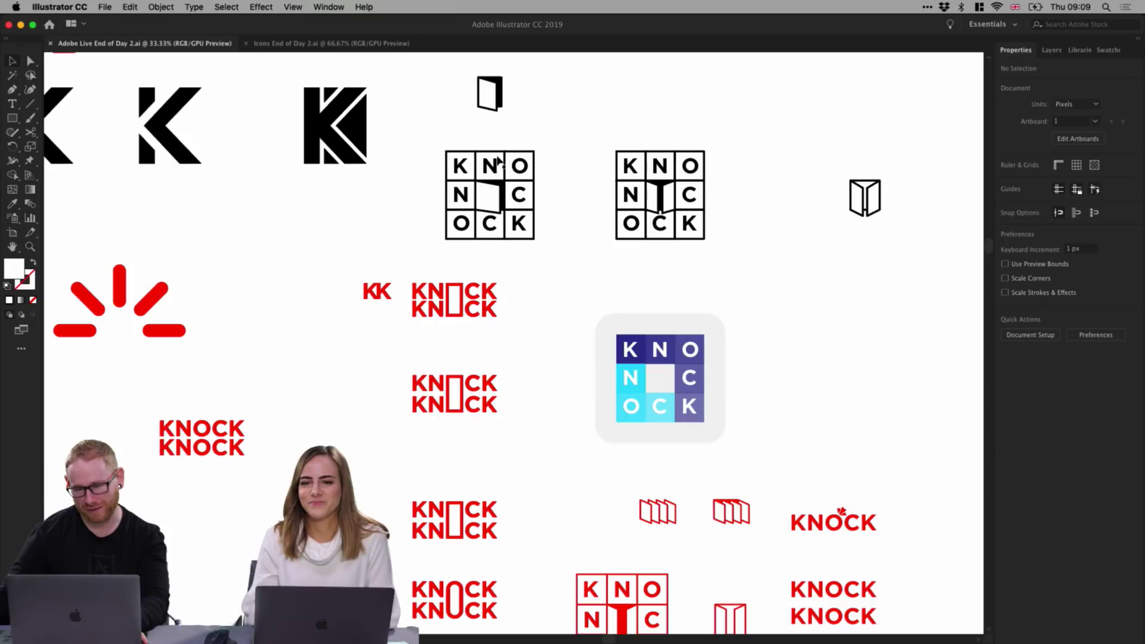
scroll(429, 179, left, 10)
scroll(429, 179, up, 2)
scroll(429, 176, left, 6)
scroll(429, 176, up, 2)
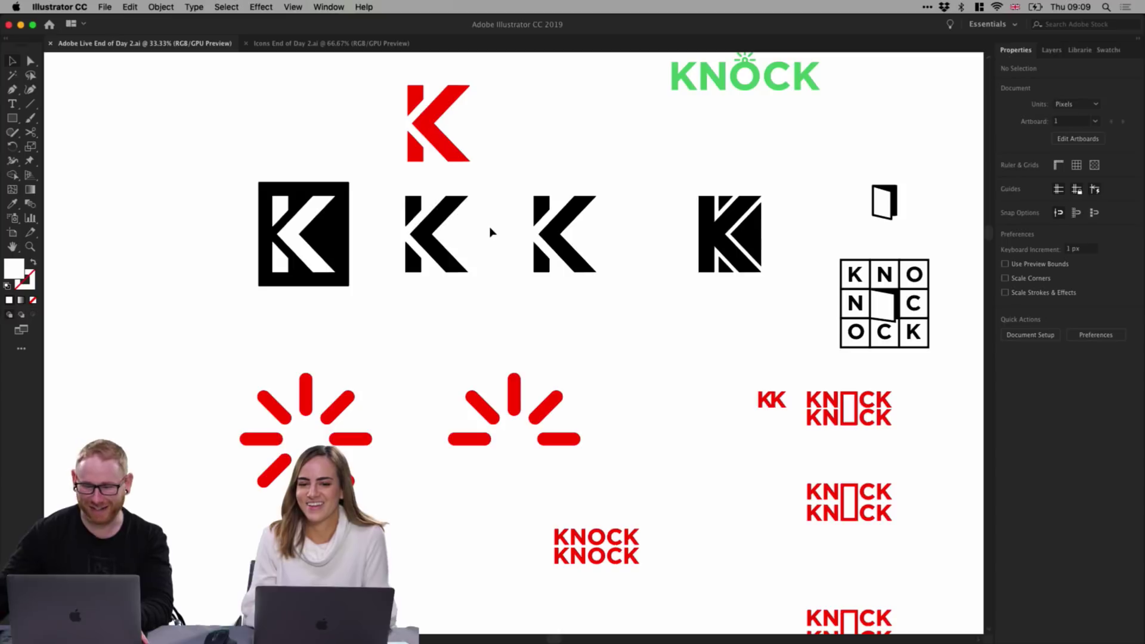
Inspect the two green KNOCK wordmarks with radiating lines above the O at close range.
scroll(552, 213, up, 5)
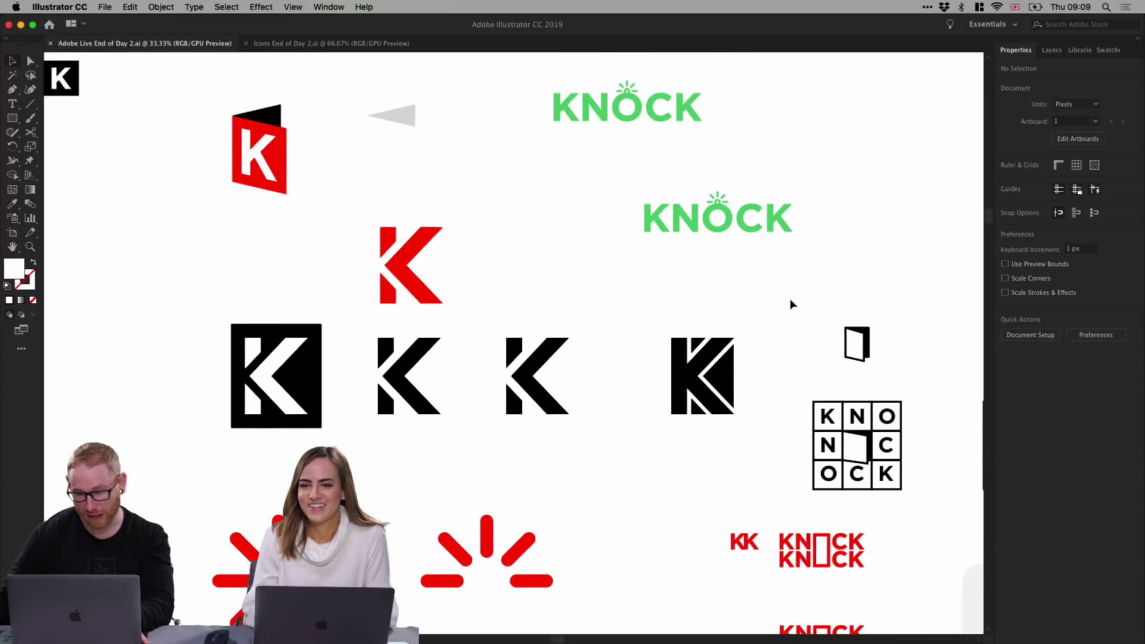
key(super+equal)
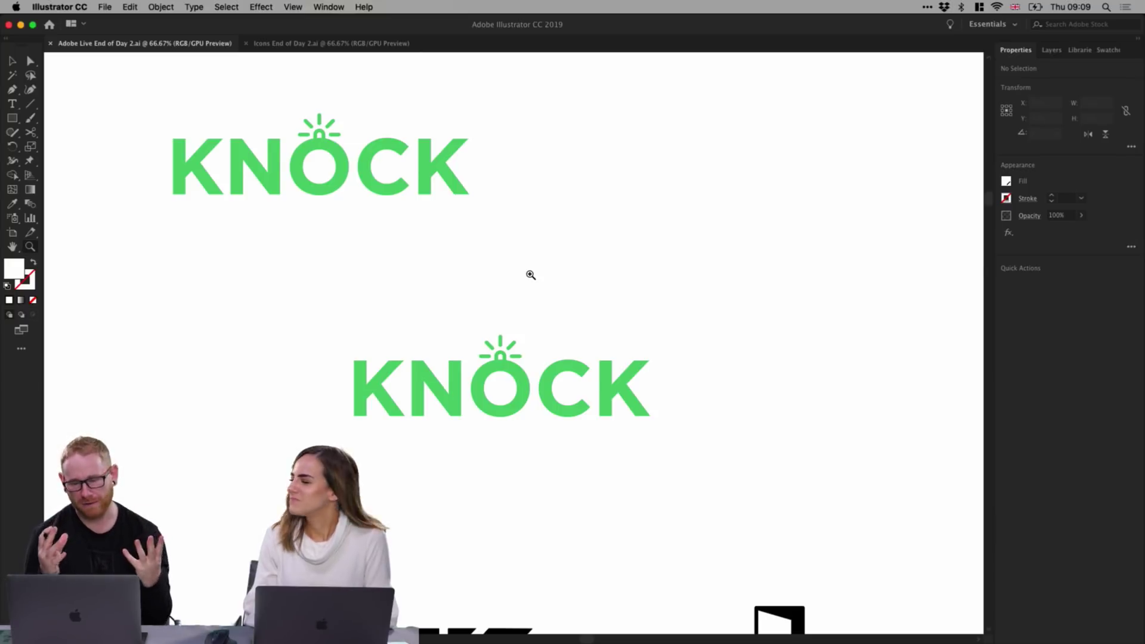
key(v)
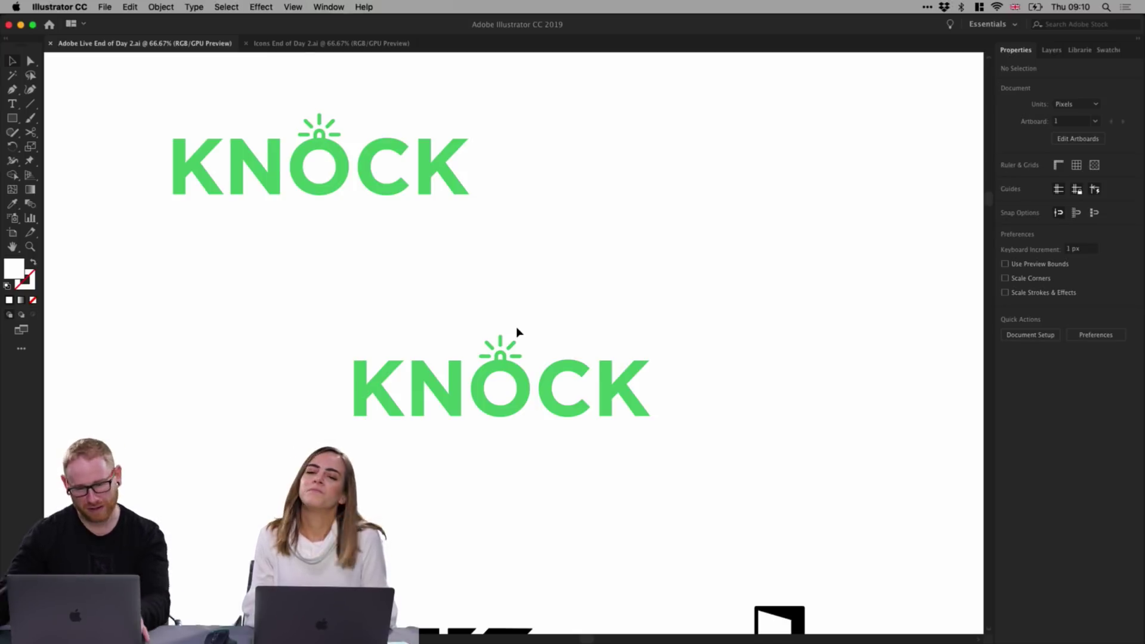
Inspect the white stacked KNOCK KNOCK logo with the bomb-shaped O on its green panel.
scroll(517, 333, down, 5)
scroll(469, 310, up, 5)
scroll(469, 310, left, 8)
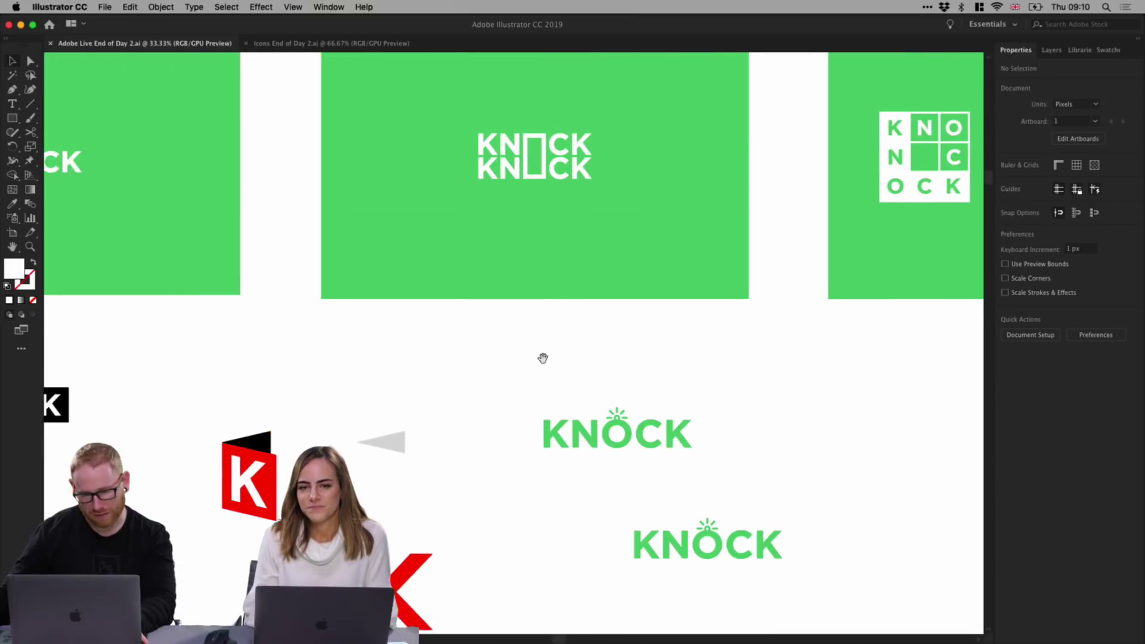
scroll(358, 276, up, 6)
scroll(358, 276, left, 3)
click(437, 167)
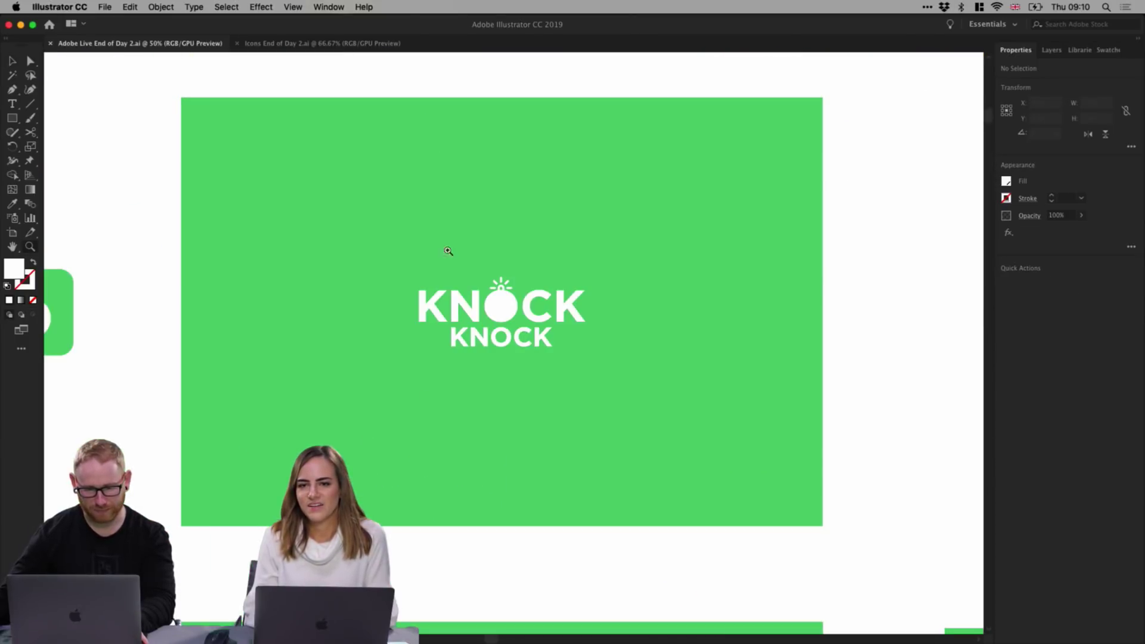
click(538, 338)
click(505, 327)
key(v)
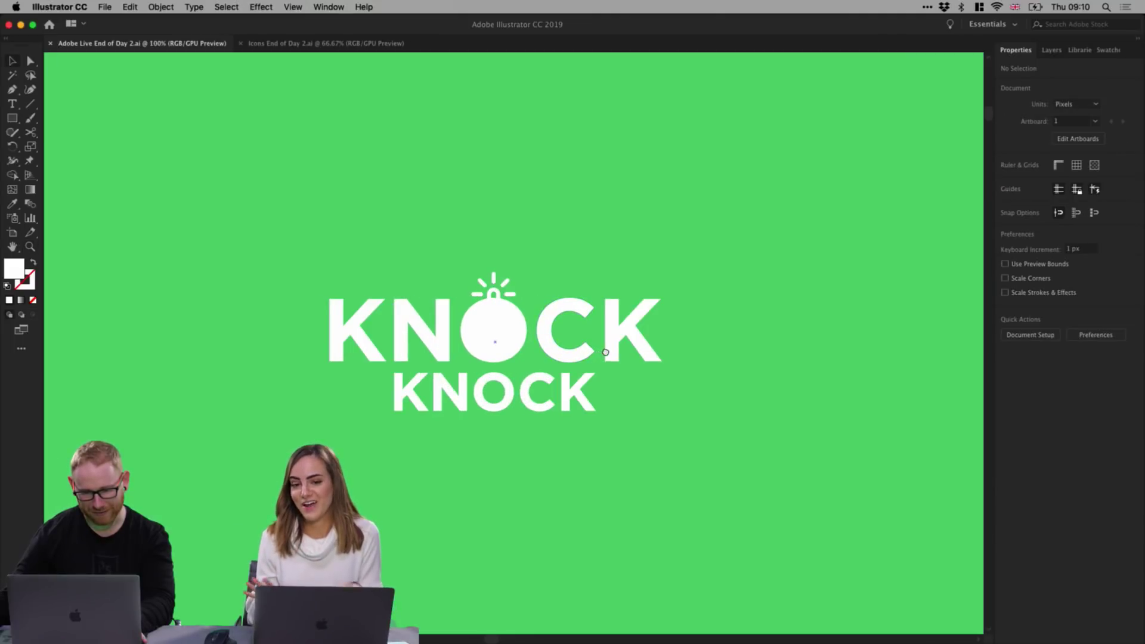
scroll(608, 327, down, 2)
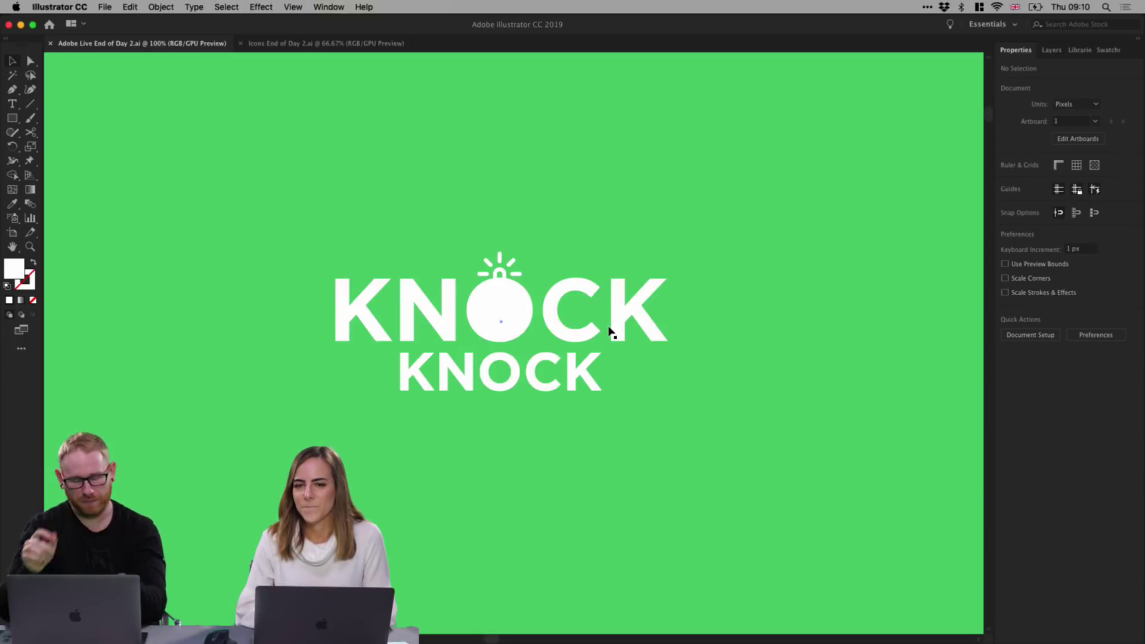
Compare the plain white KNOCK wordmark on the panel below with the stacked bomb-O logo at close range.
drag(522, 442, 548, 185)
drag(534, 386, 552, 65)
drag(539, 427, 560, 89)
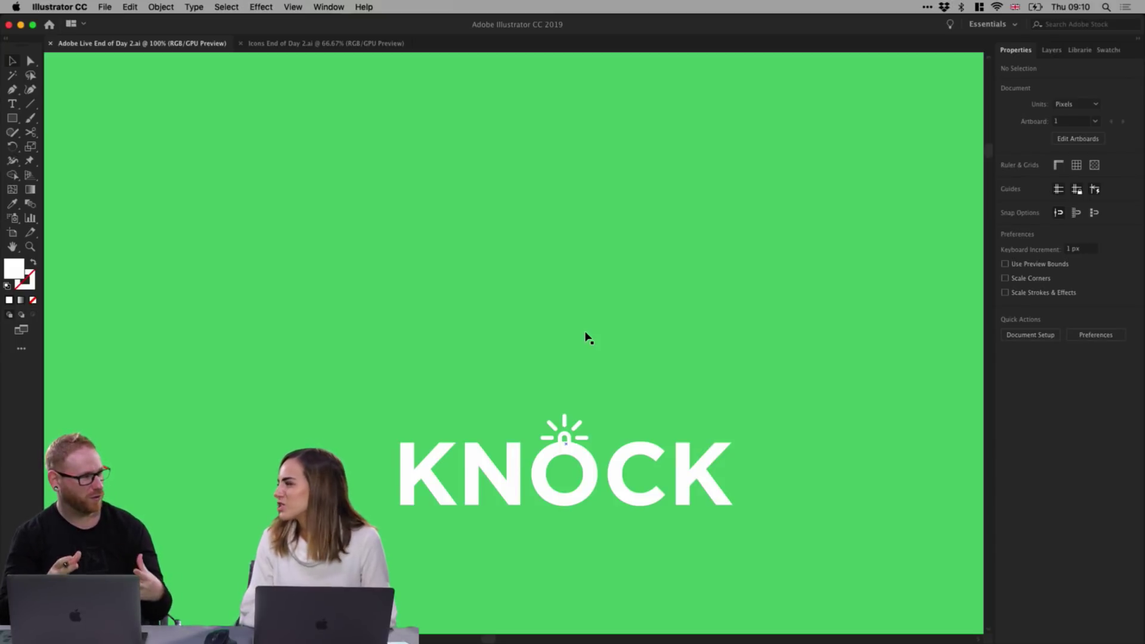
mouse_move(496, 155)
mouse_down()
mouse_move(482, 453)
mouse_move(496, 401)
mouse_up()
drag(544, 190, 535, 488)
drag(540, 352, 519, 384)
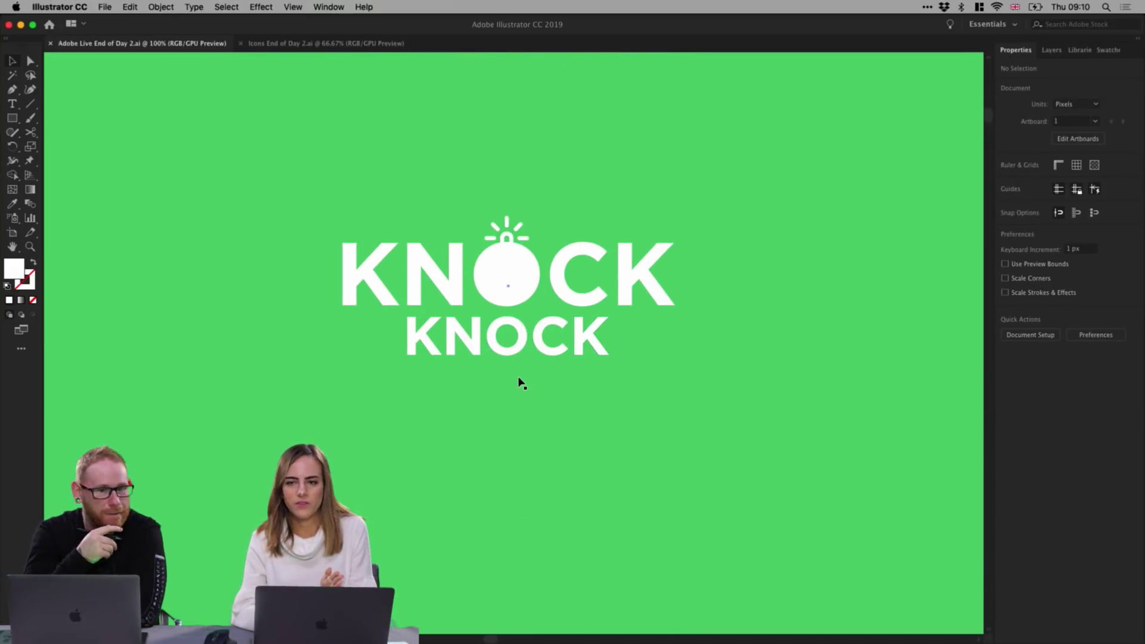
key(super+equal)
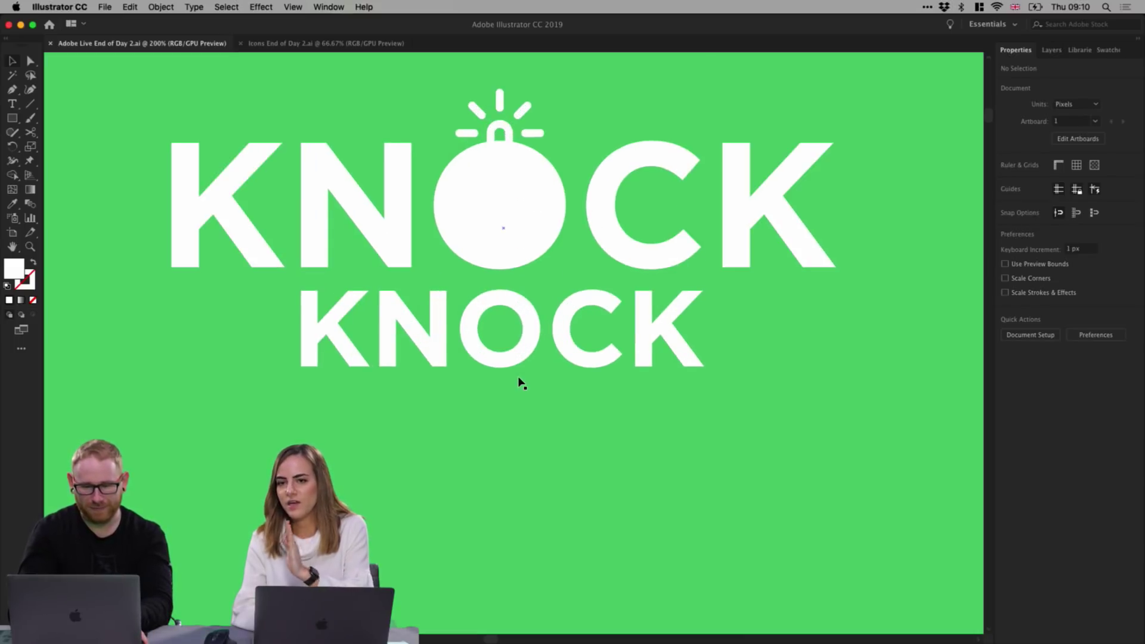
key(super+minus)
drag(585, 215, 585, 270)
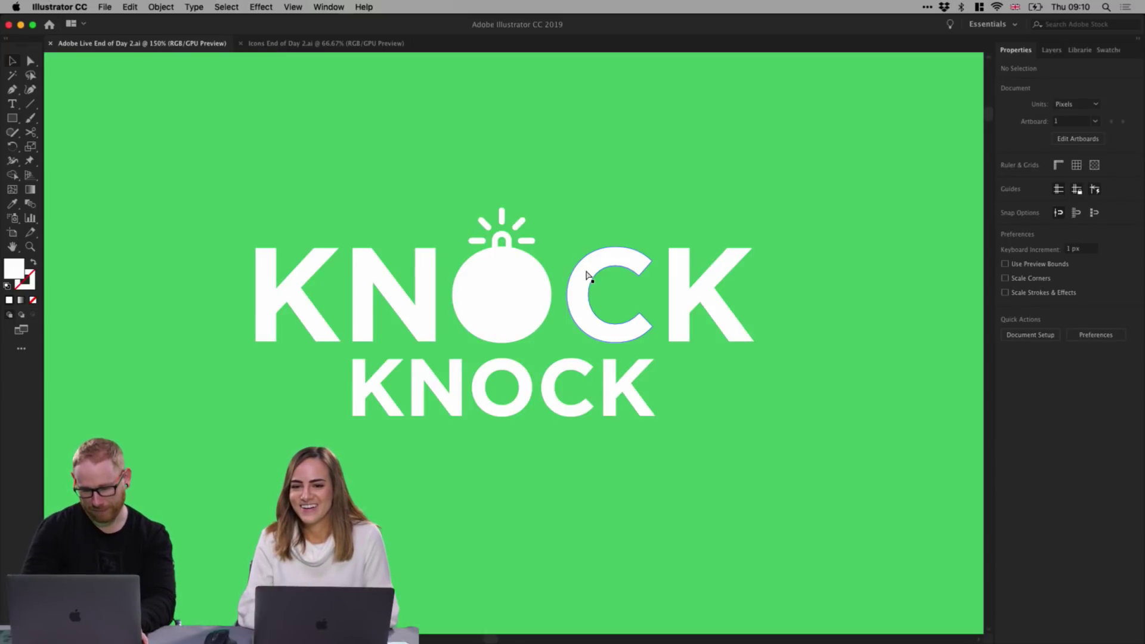
key(super+minus)
key(super+minus)
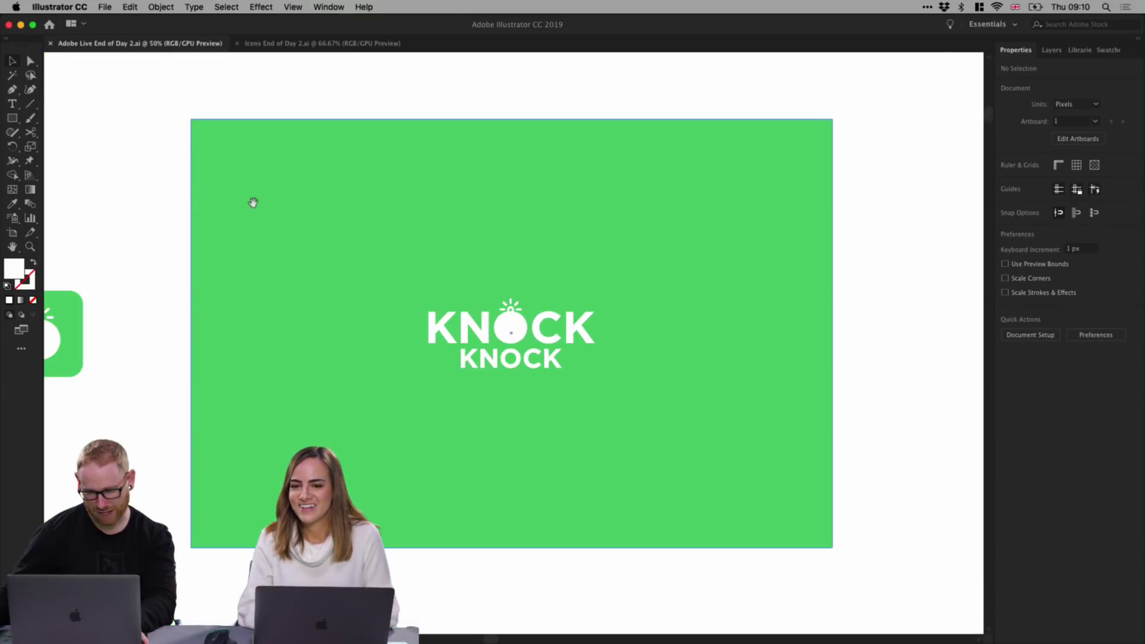
Examine the rounded green app icon with the white bomb beside the logo panel.
scroll(404, 277, left, 5)
scroll(404, 276, down, 2)
scroll(417, 293, left, 1)
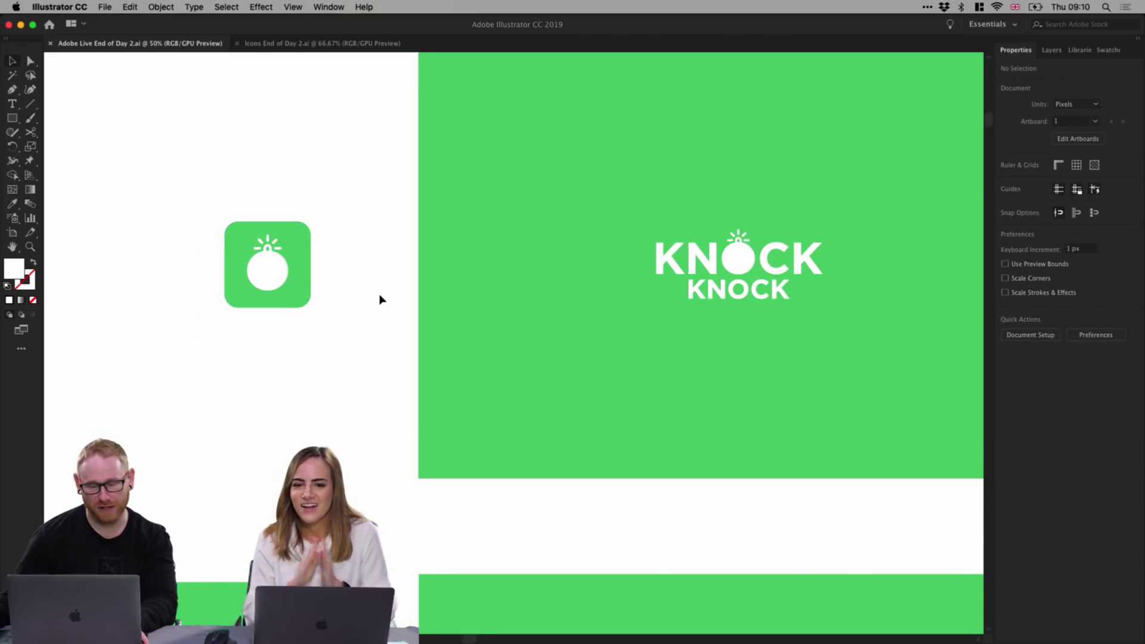
key(z)
drag(247, 242, 422, 302)
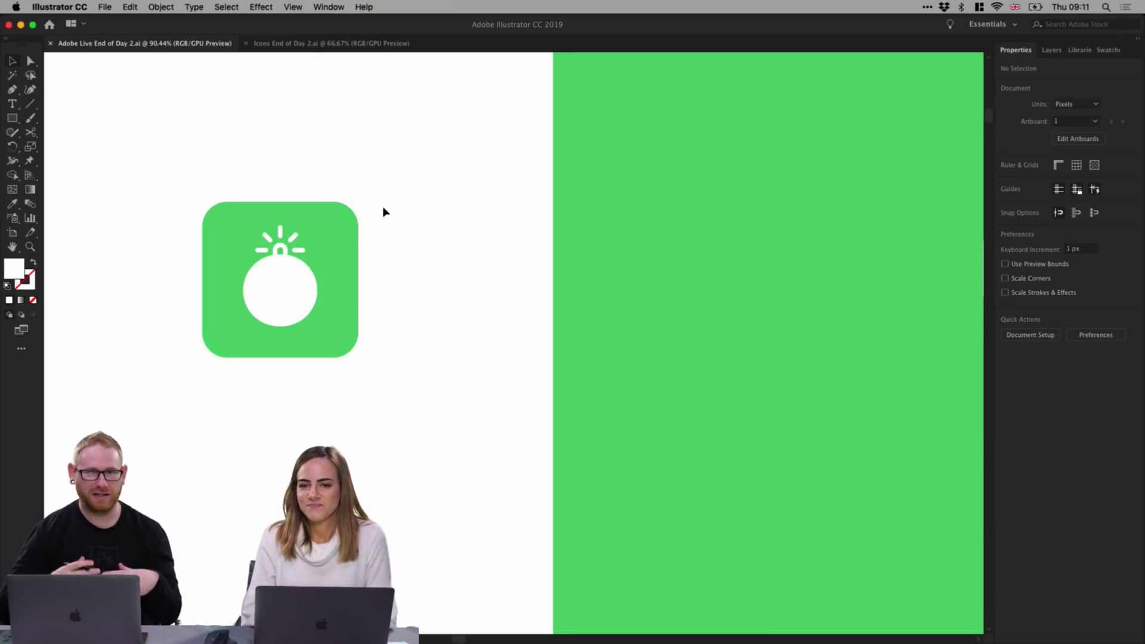
Try to align the white bomb to the vertical centre of the rounded green app icon.
drag(184, 179, 328, 333)
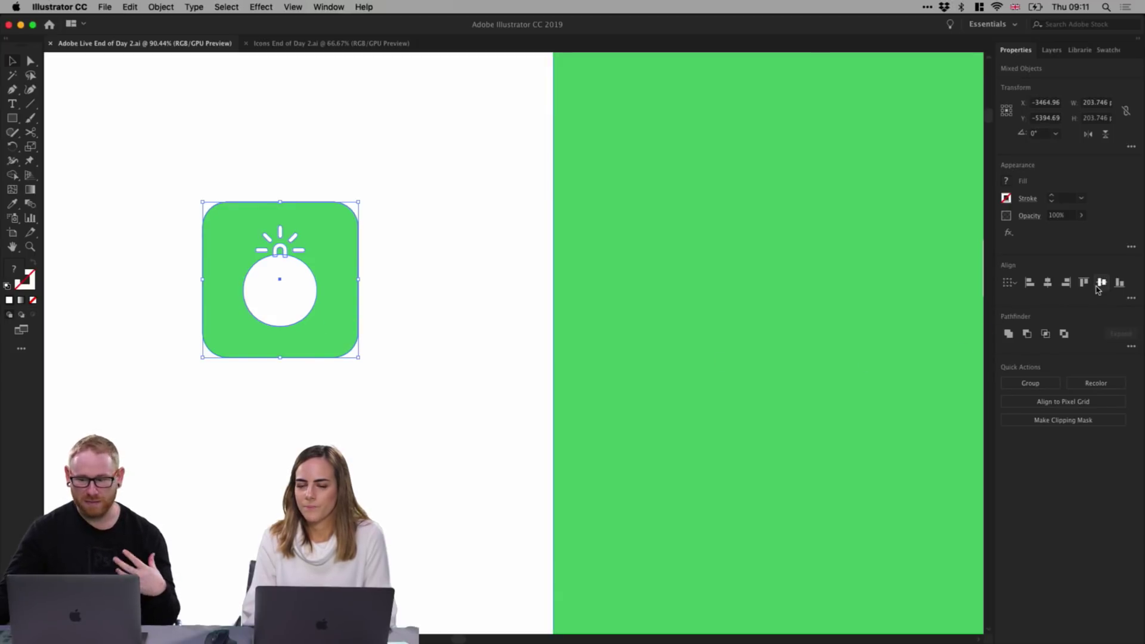
click(453, 239)
drag(279, 241, 300, 264)
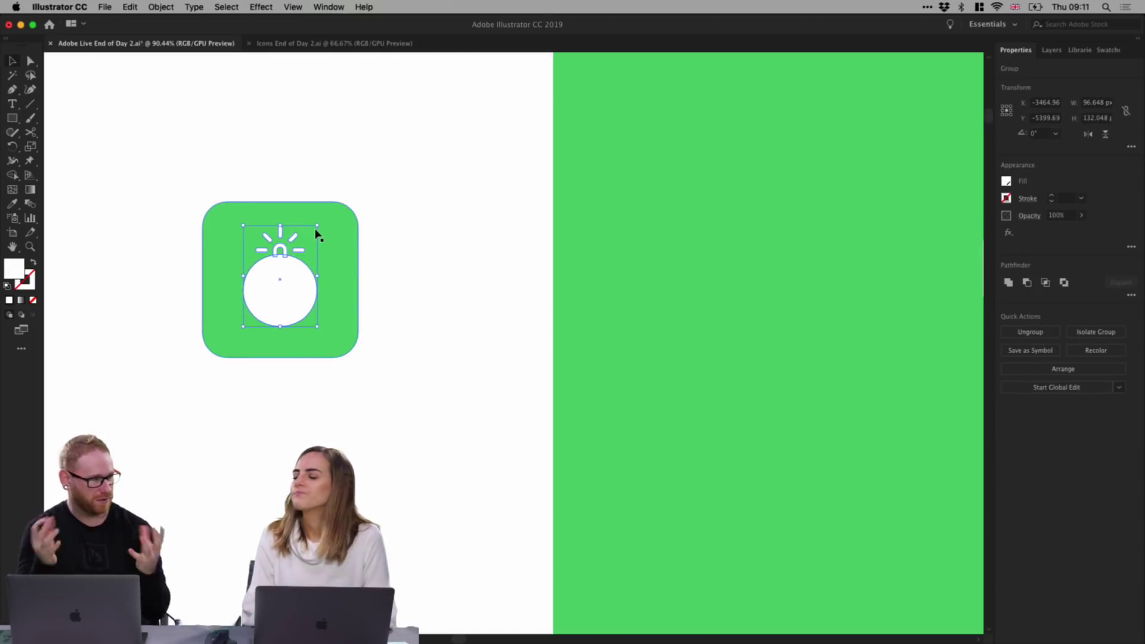
click(390, 204)
drag(295, 174, 281, 315)
click(1105, 284)
click(470, 238)
Compare the app icon at reduced size with the surrounding green KNOCK logo panels.
key(super+minus)
key(super+minus)
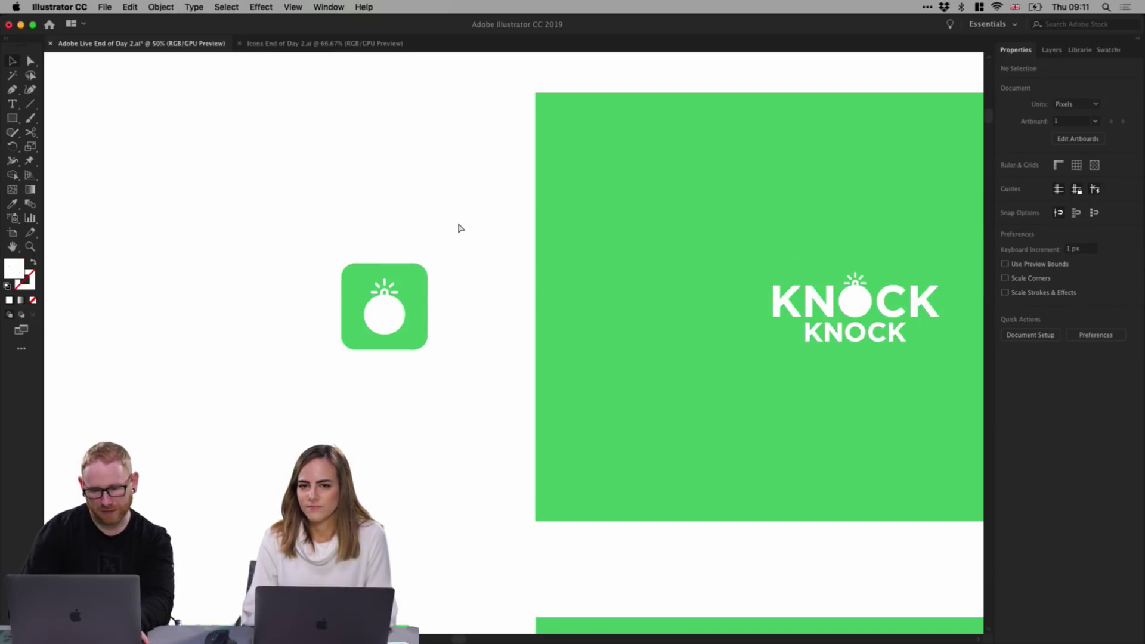
key(super+minus)
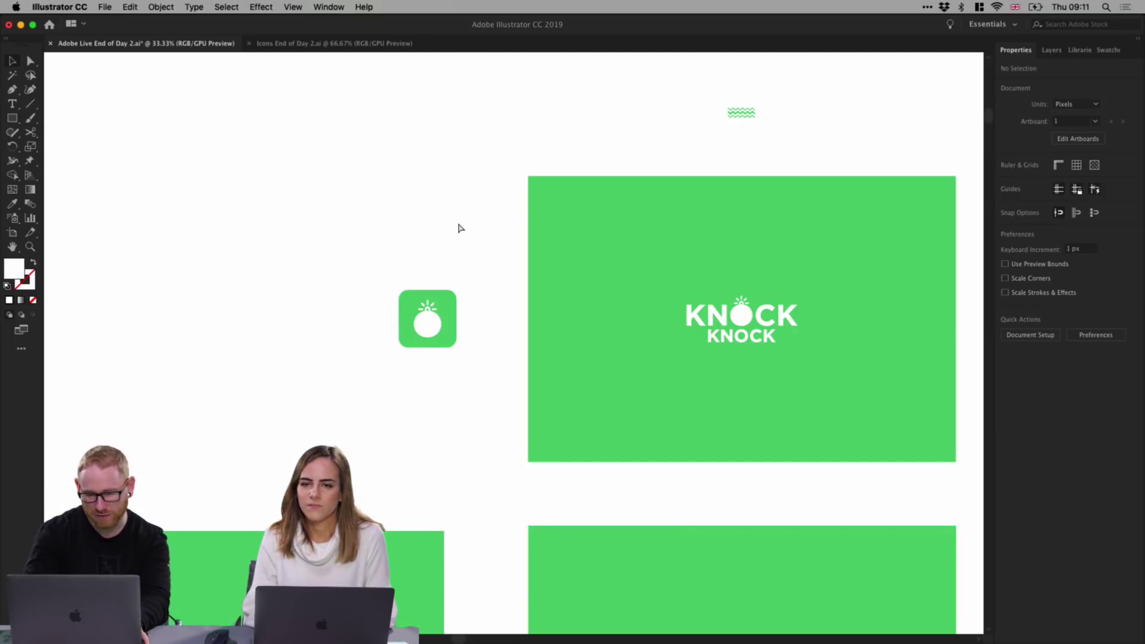
key(super+minus)
key(super+minus)
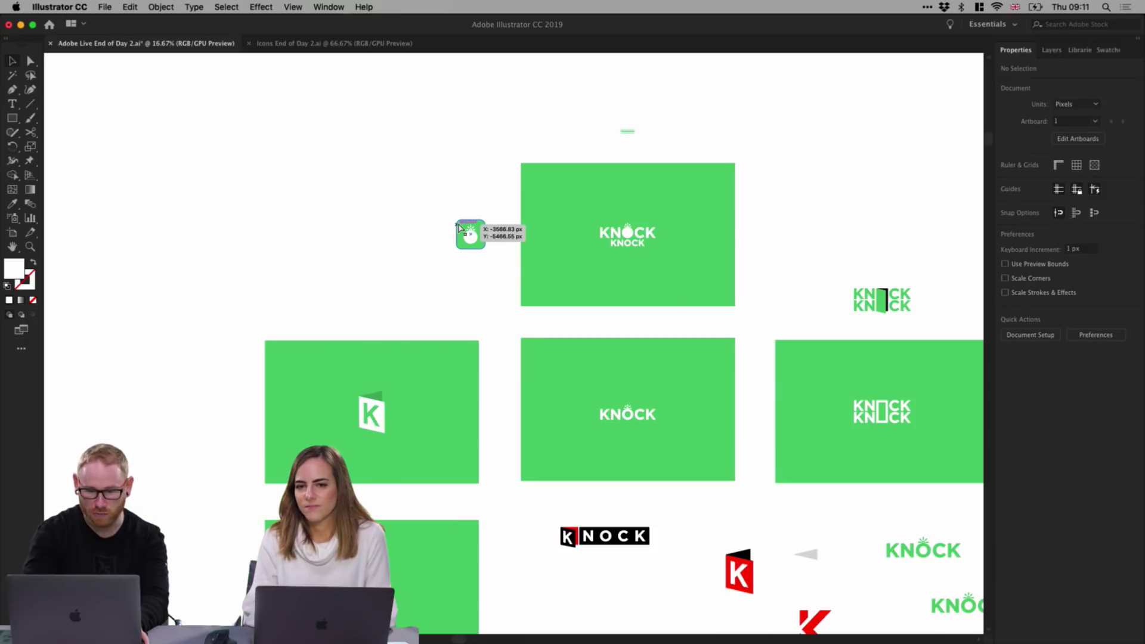
drag(459, 227, 460, 228)
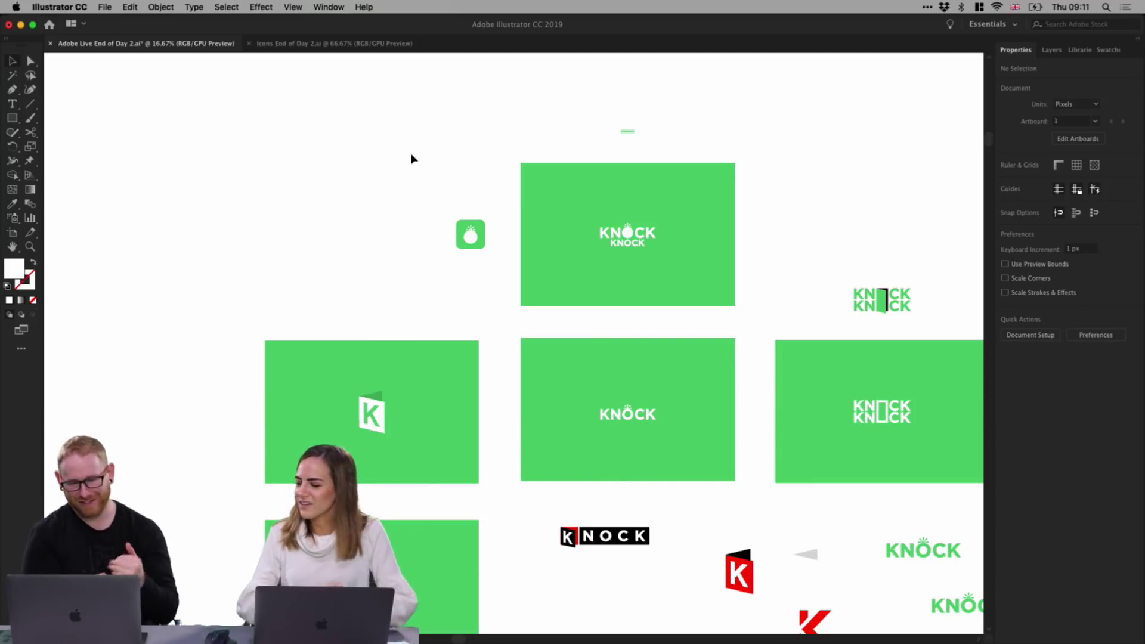
Undo the last change to the app icon and check its bomb symbol up close.
key(super+z)
click(430, 201)
key(z)
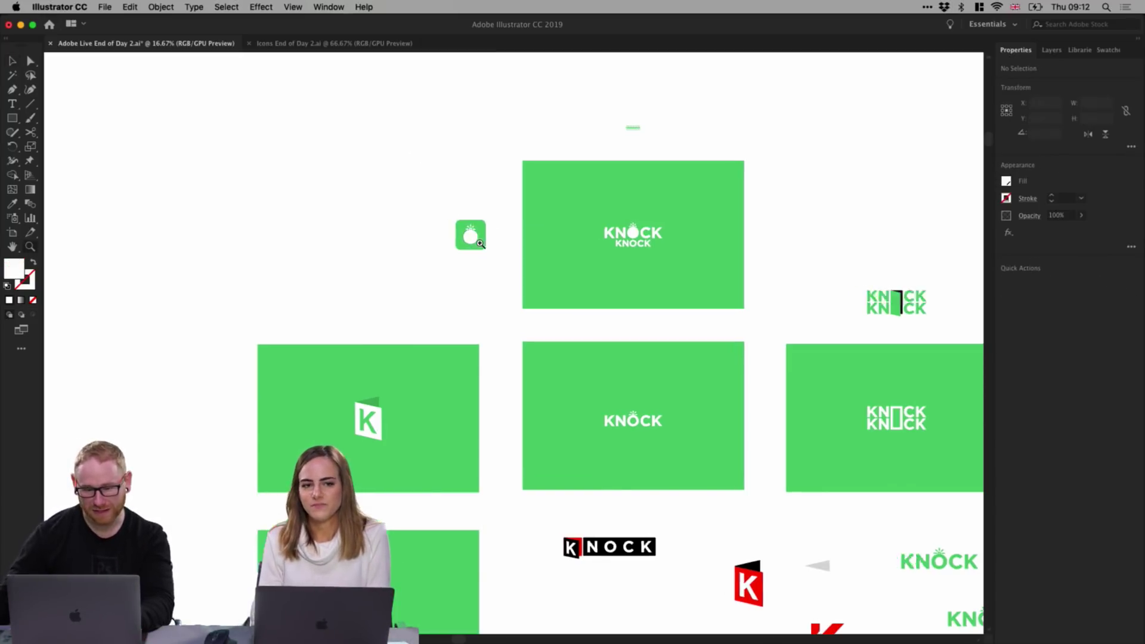
drag(472, 232, 642, 371)
key(v)
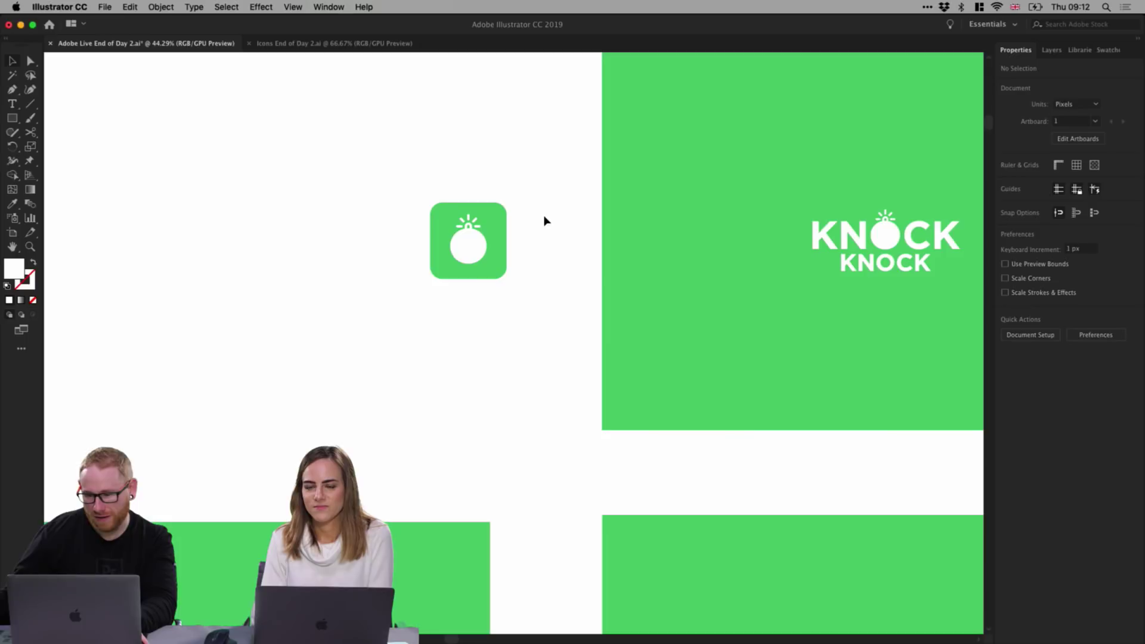
Examine the folded-door K panel and the stacked KNOCK wordmark with the rectangular door in place of the O's.
scroll(450, 373, down, 10)
scroll(450, 374, left, 5)
scroll(516, 291, down, 2)
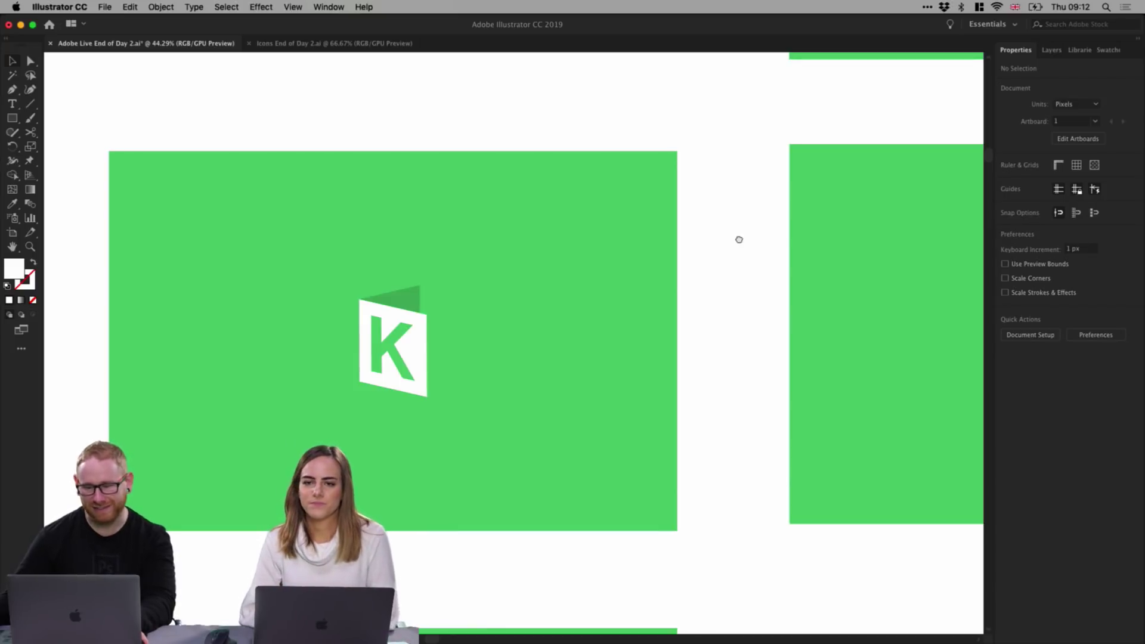
scroll(738, 235, right, 10)
scroll(609, 209, right, 15)
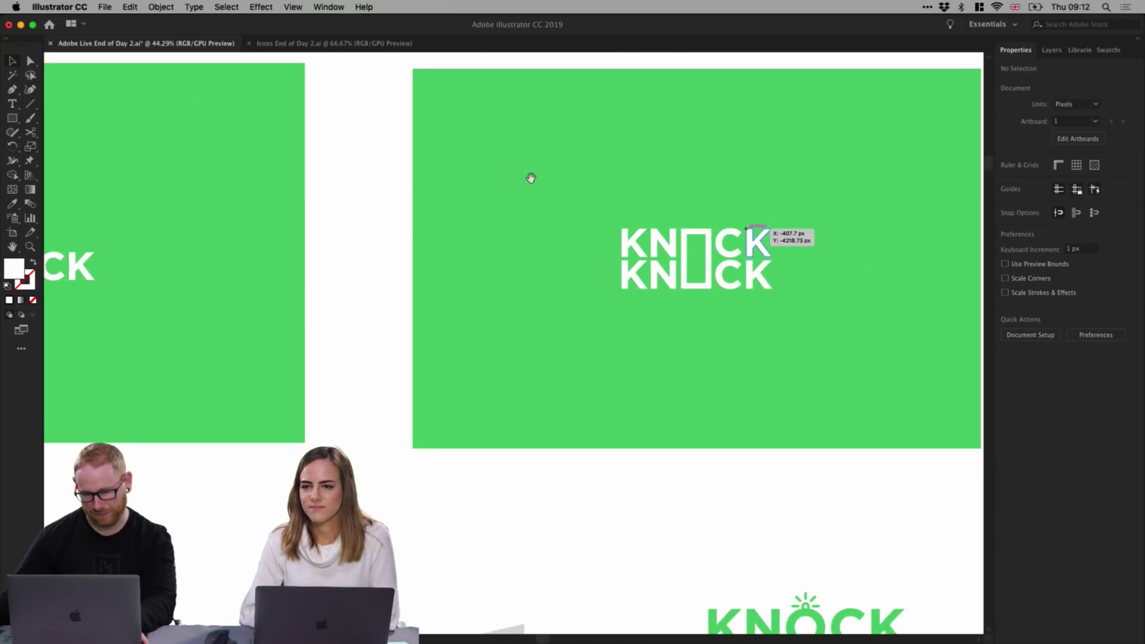
scroll(380, 238, left, 3)
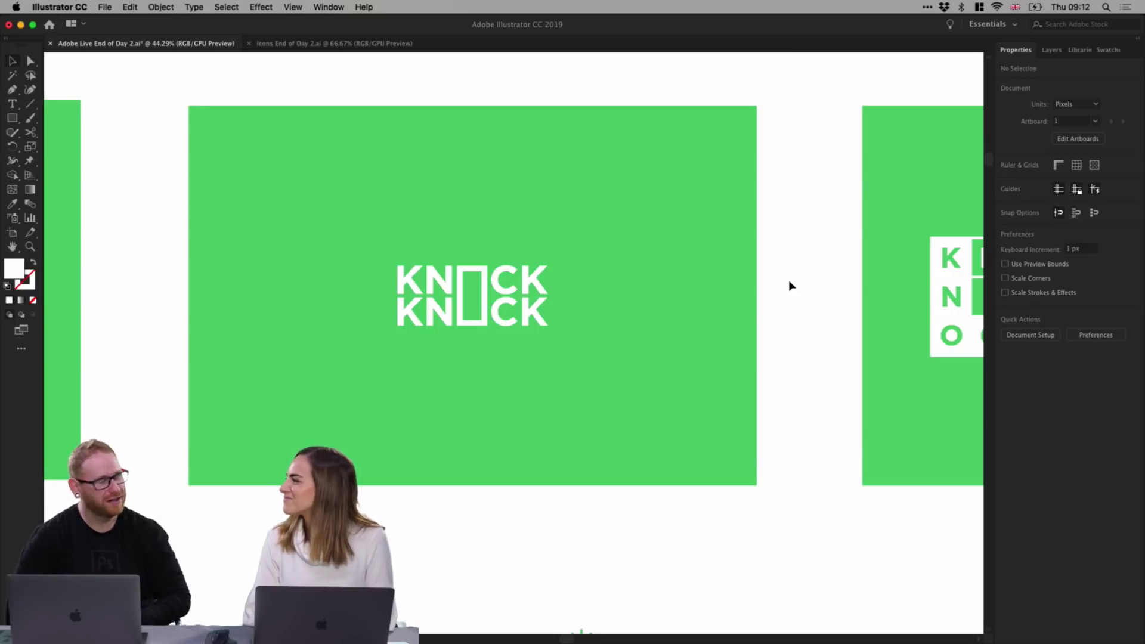
Move the white fan-shaped rays from above the middle KNOCK grid up beyond the green panel's upper edge.
drag(821, 248, 382, 223)
super+click(551, 256)
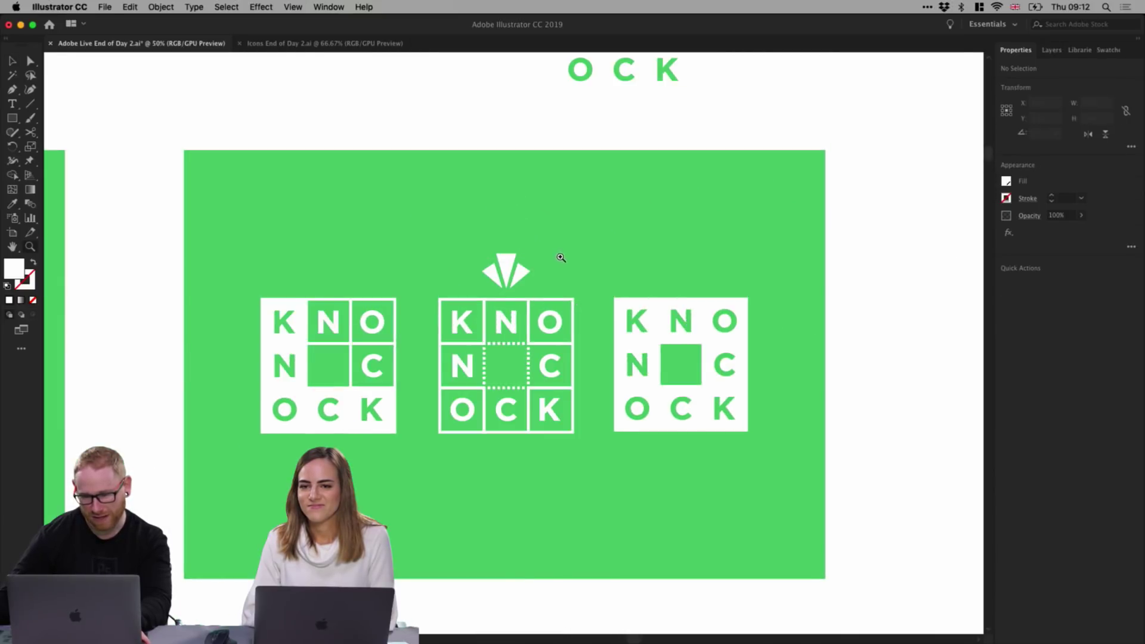
drag(513, 254, 510, 93)
drag(513, 376, 565, 352)
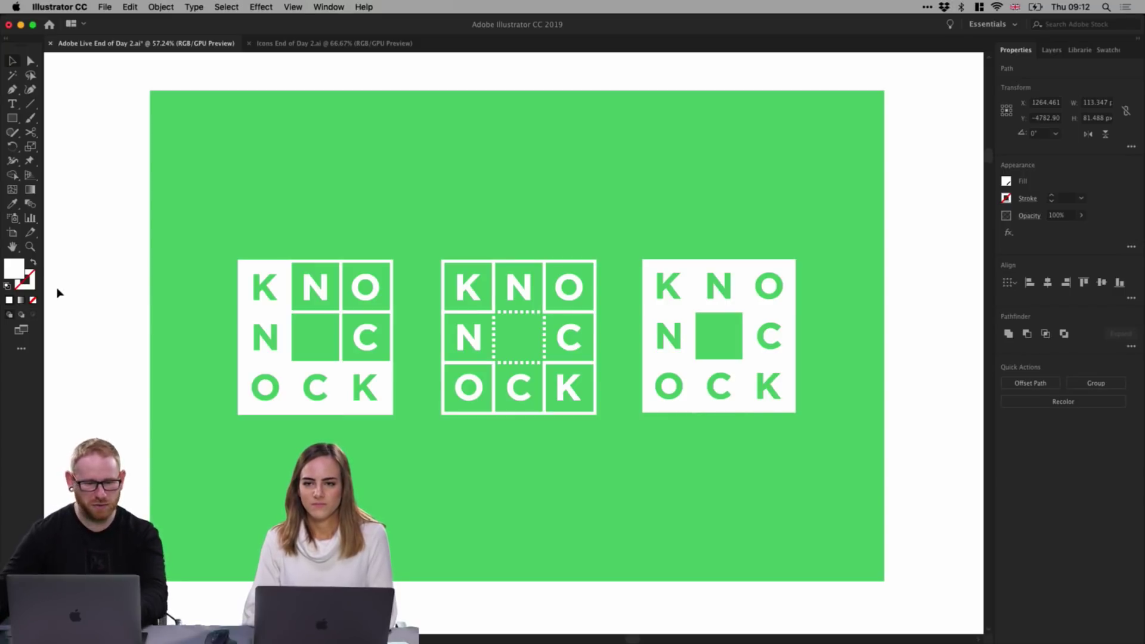
Move the first of the three KNOCK grids horizontally off the green panel onto the empty canvas beyond the third grid.
drag(145, 314, 320, 287)
key(super+minus)
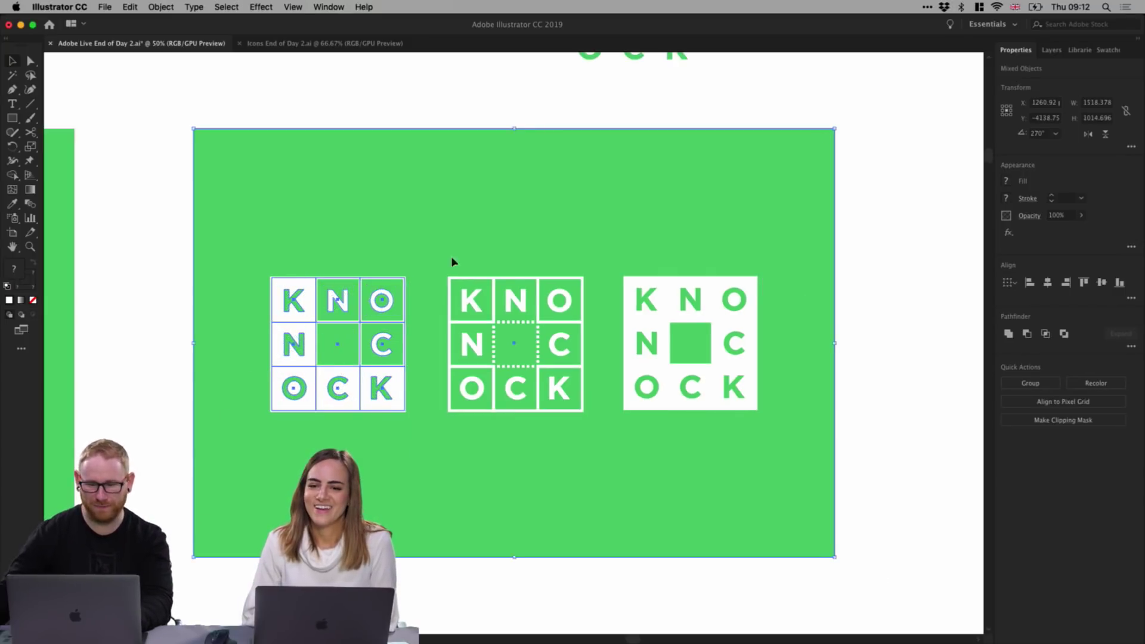
drag(437, 288, 287, 289)
drag(136, 338, 909, 340)
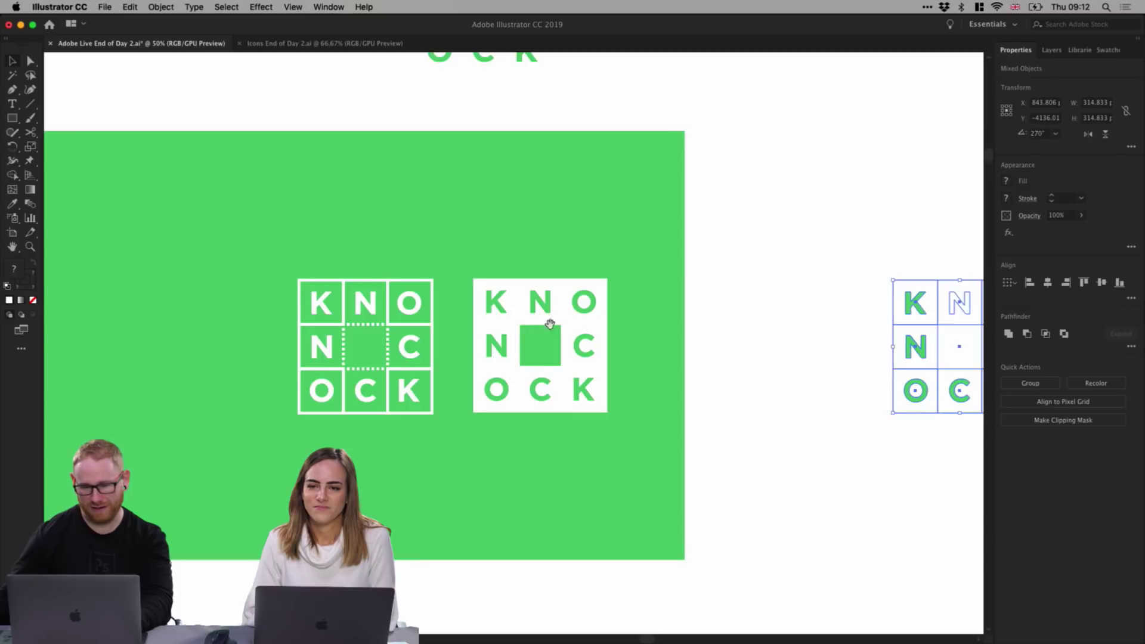
drag(578, 324, 705, 298)
drag(626, 287, 536, 278)
key(super+shift+a)
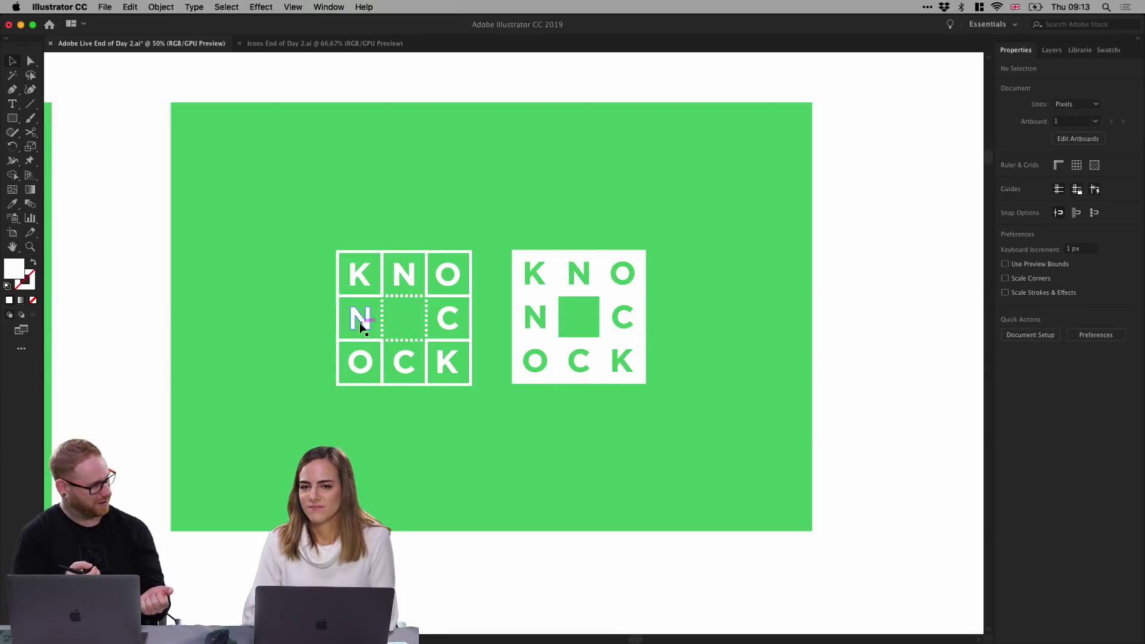
Compare the outlined and solid KNOCK grids on the panel with the neighbouring door and bomb logo panels.
key(super+equal)
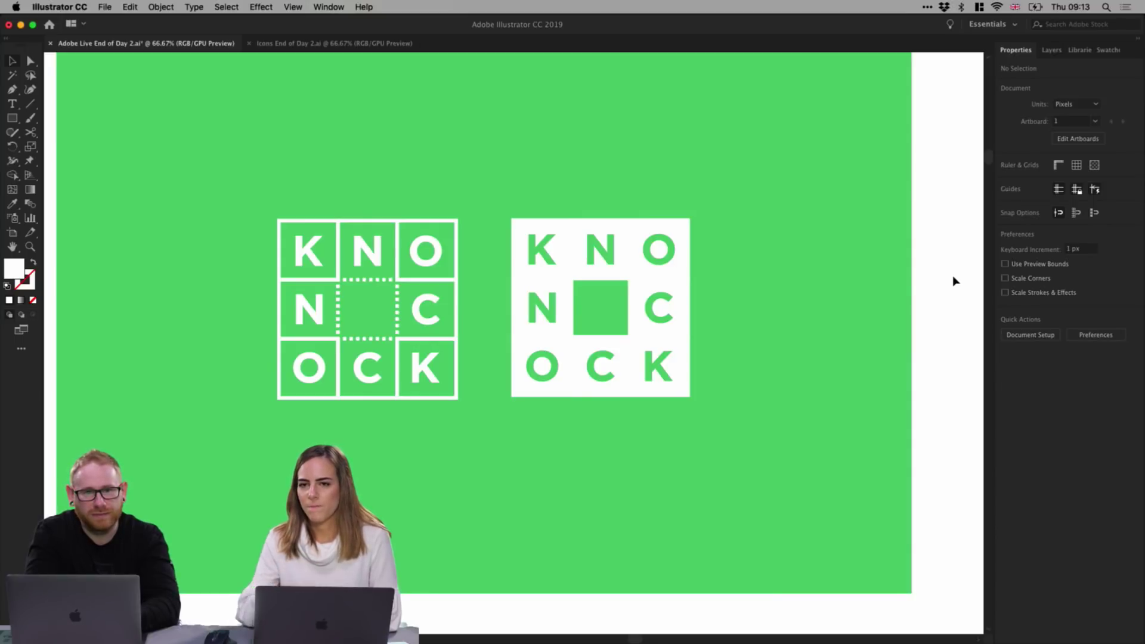
key(super+minus)
key(super+minus)
key(super+minus)
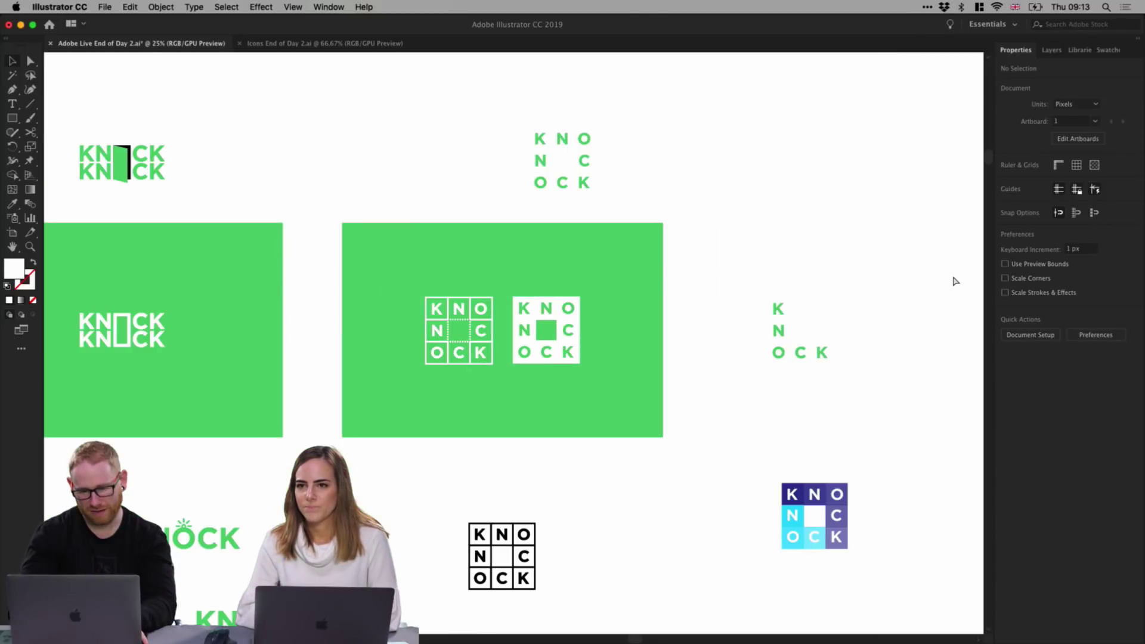
drag(394, 276, 465, 291)
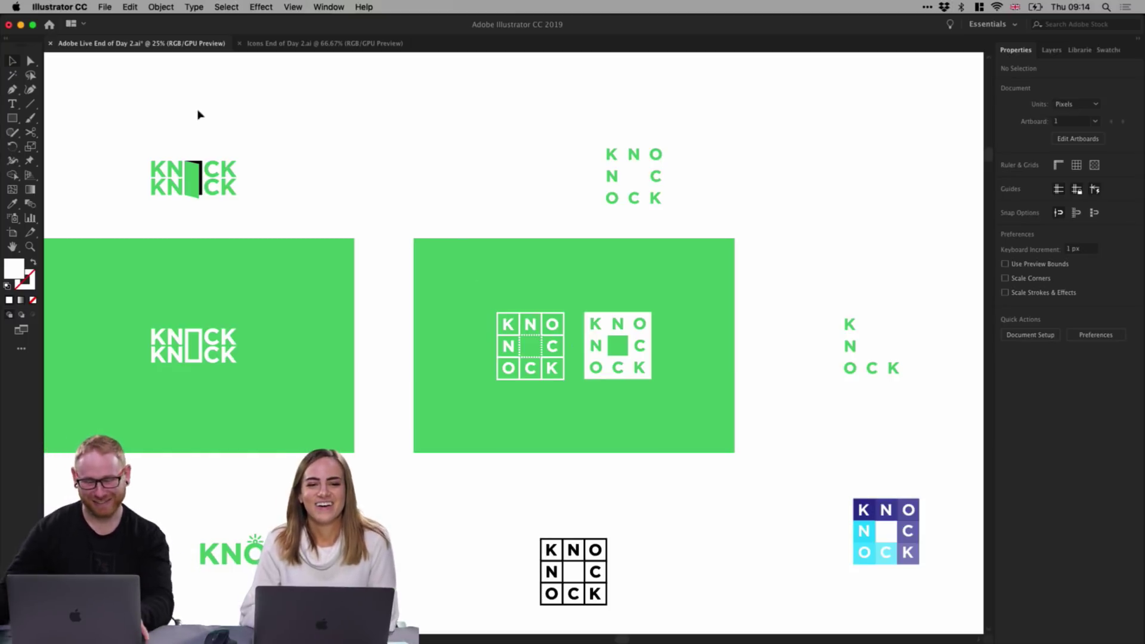
scroll(366, 233, left, 10)
drag(394, 249, 523, 281)
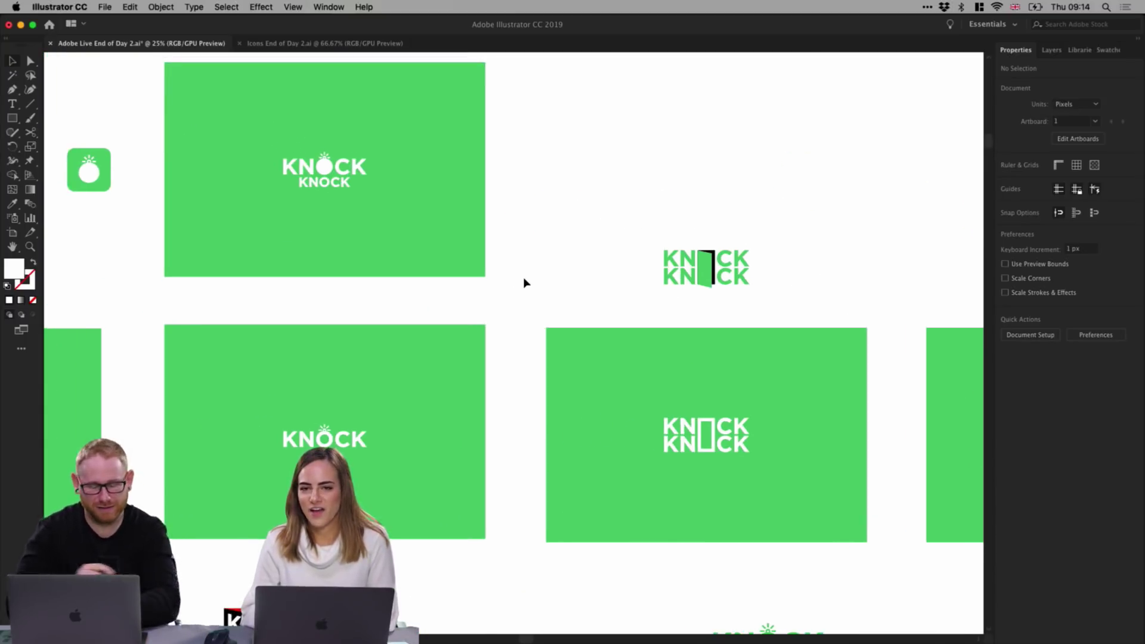
Inspect the stacked bomb-O logo again at 100% zoom with only the logo group selected, not its green panel.
key(z)
drag(314, 178, 465, 292)
drag(386, 201, 508, 327)
key(v)
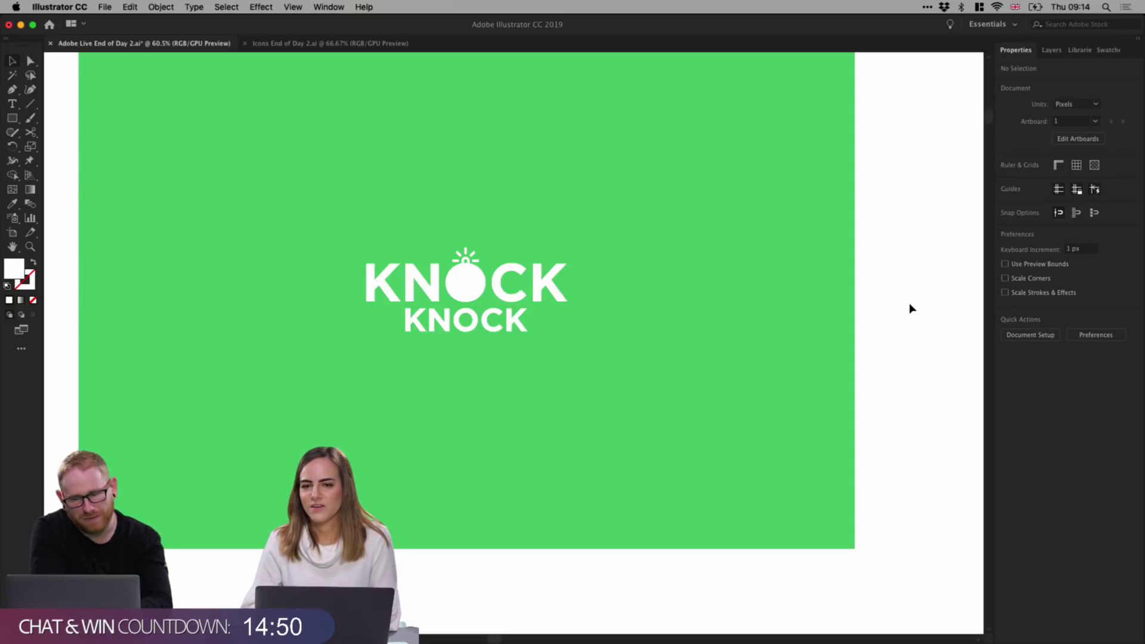
drag(912, 237, 541, 309)
shift+click(630, 245)
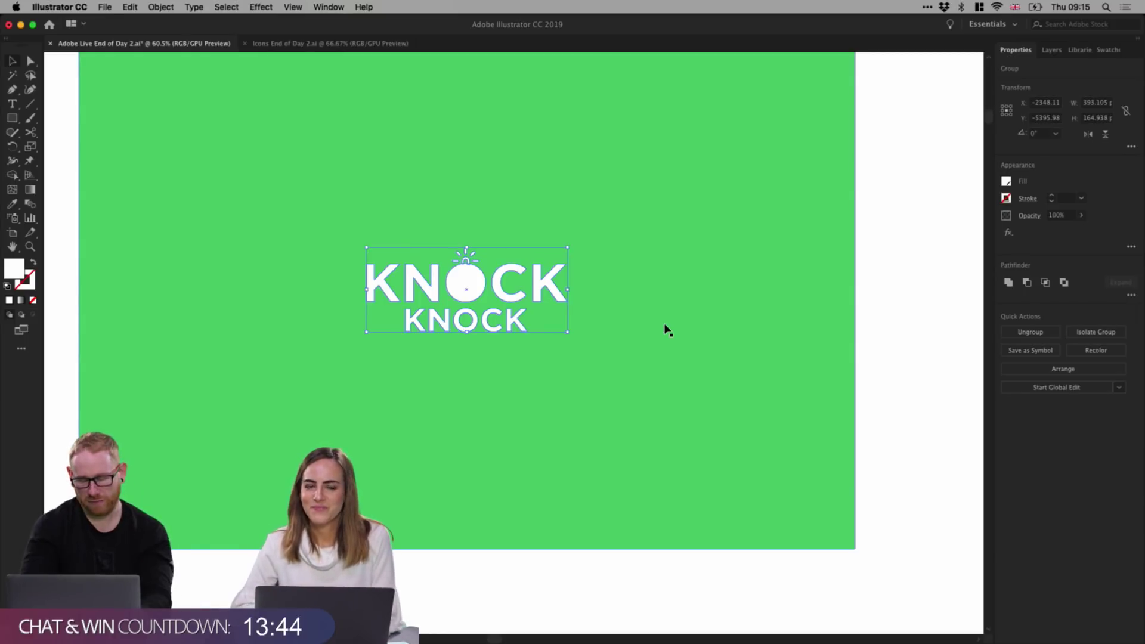
key(super+equal)
key(super+equal)
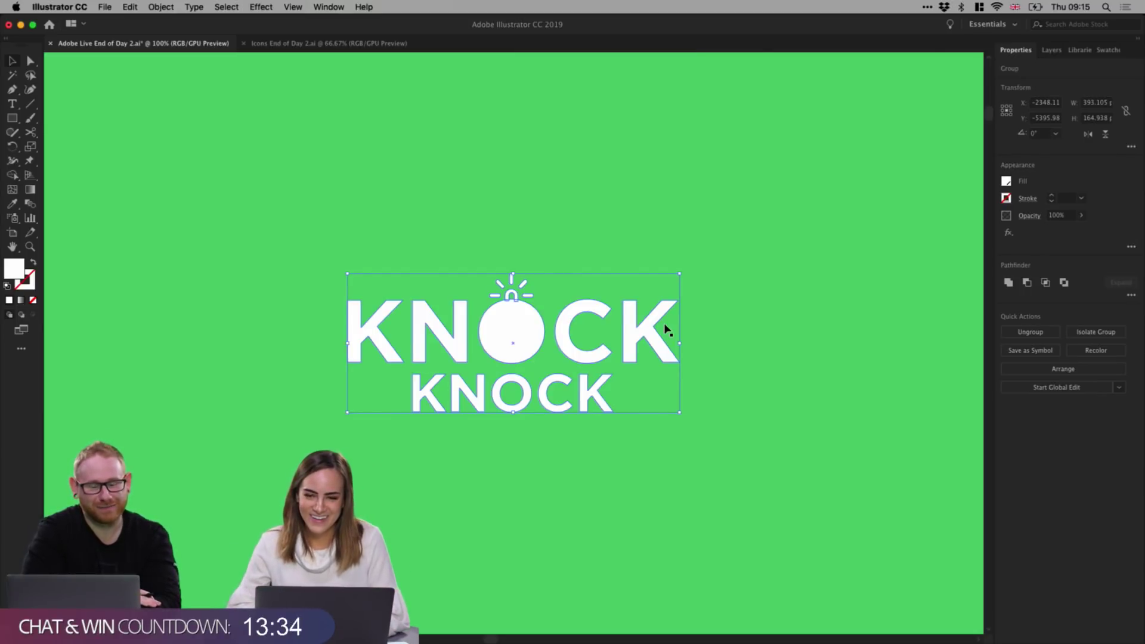
Examine the large product icons and the row of small interface icons in Icons End of Day 2.ai.
click(321, 46)
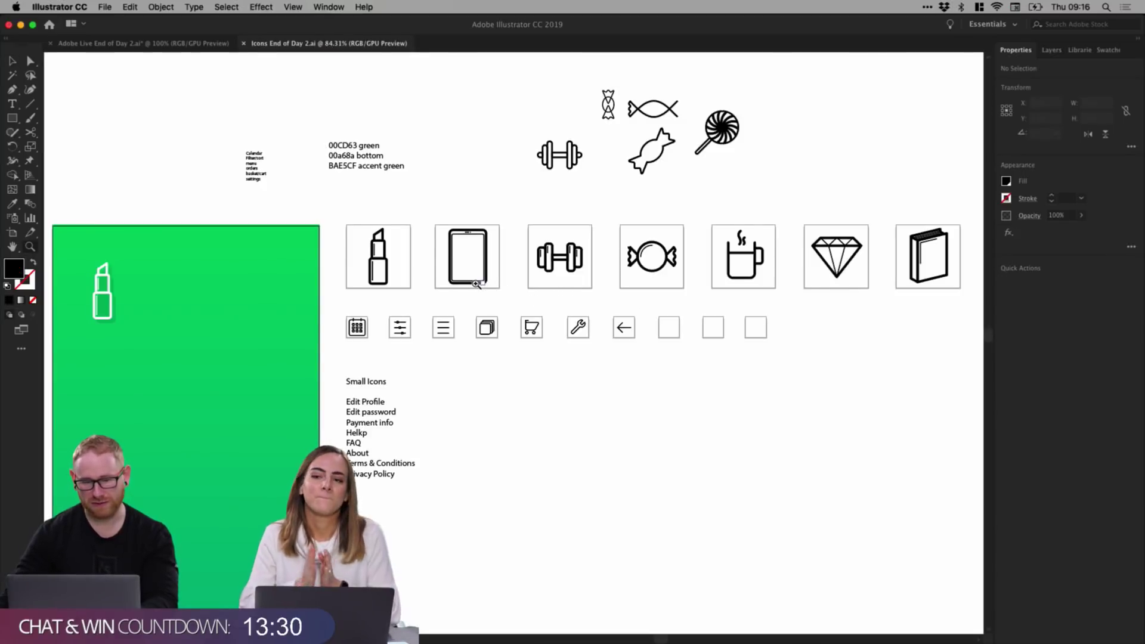
click(474, 277)
click(518, 330)
drag(533, 321, 468, 276)
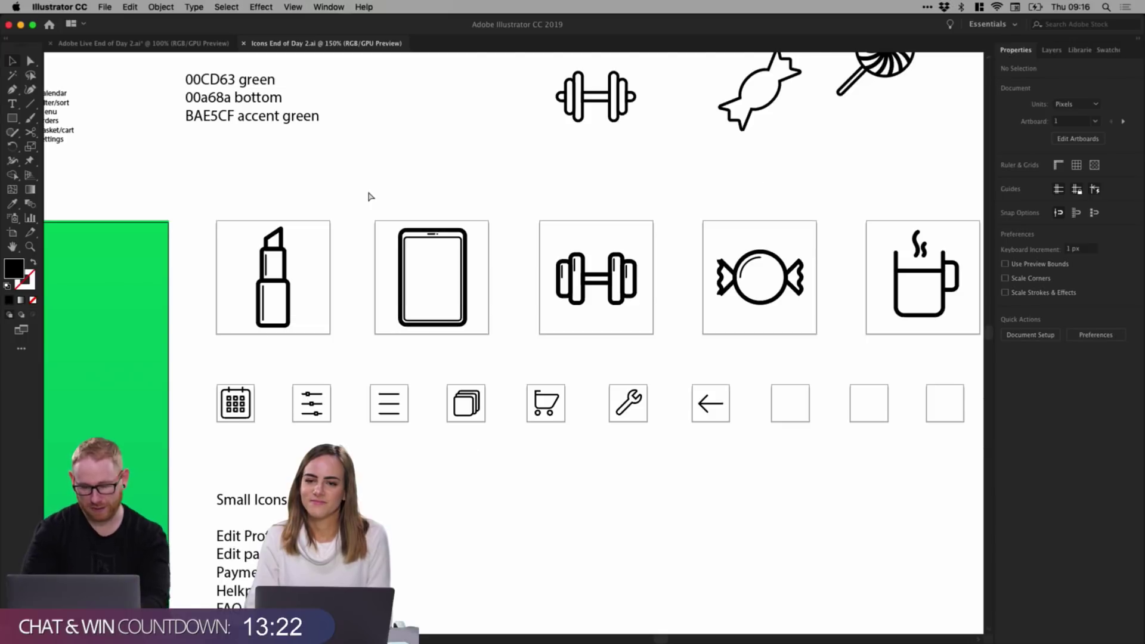
key(super+equal)
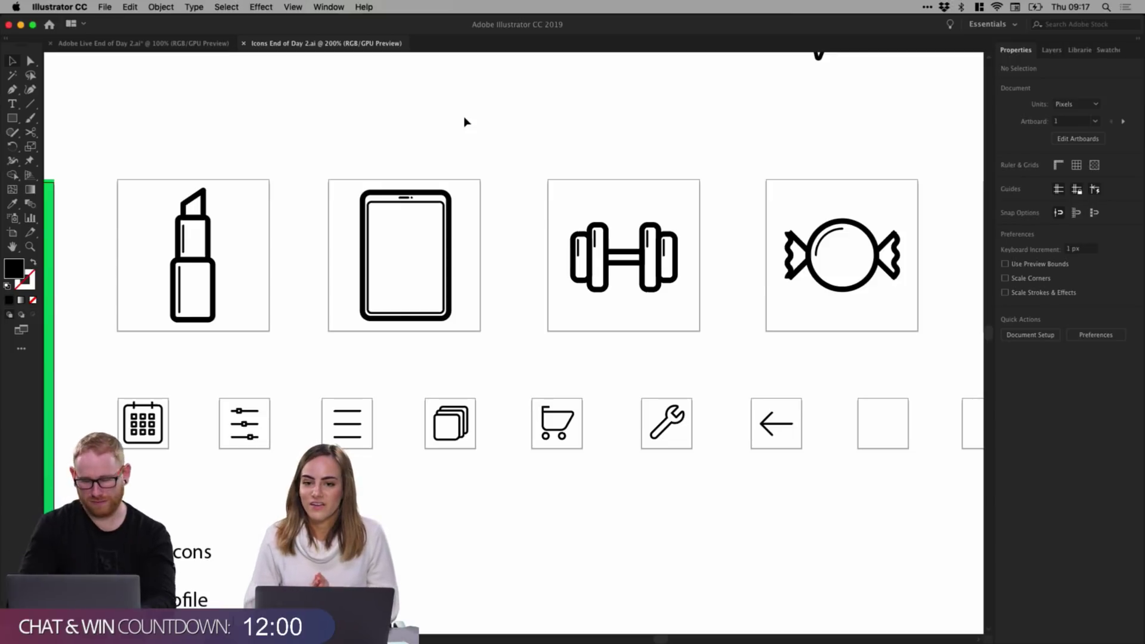
key(super+minus)
key(super+minus)
key(super+minus)
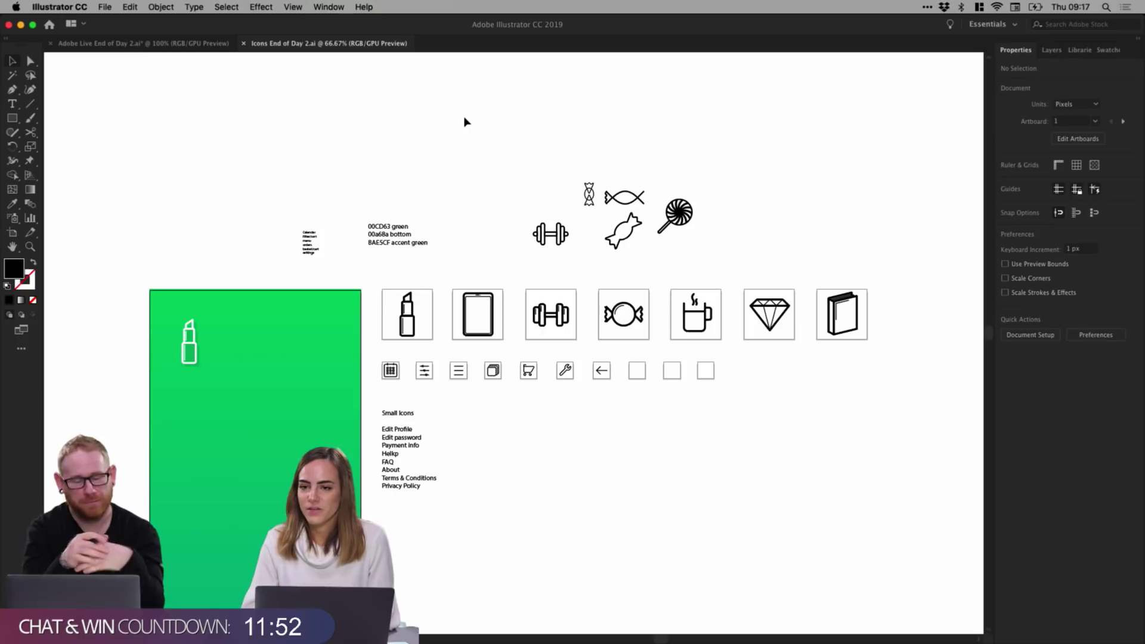
In Adobe Live End of Day 2.ai, label the stacked bomb-O panel with a black 1, about 133 pt, in its upper-right corner.
click(199, 47)
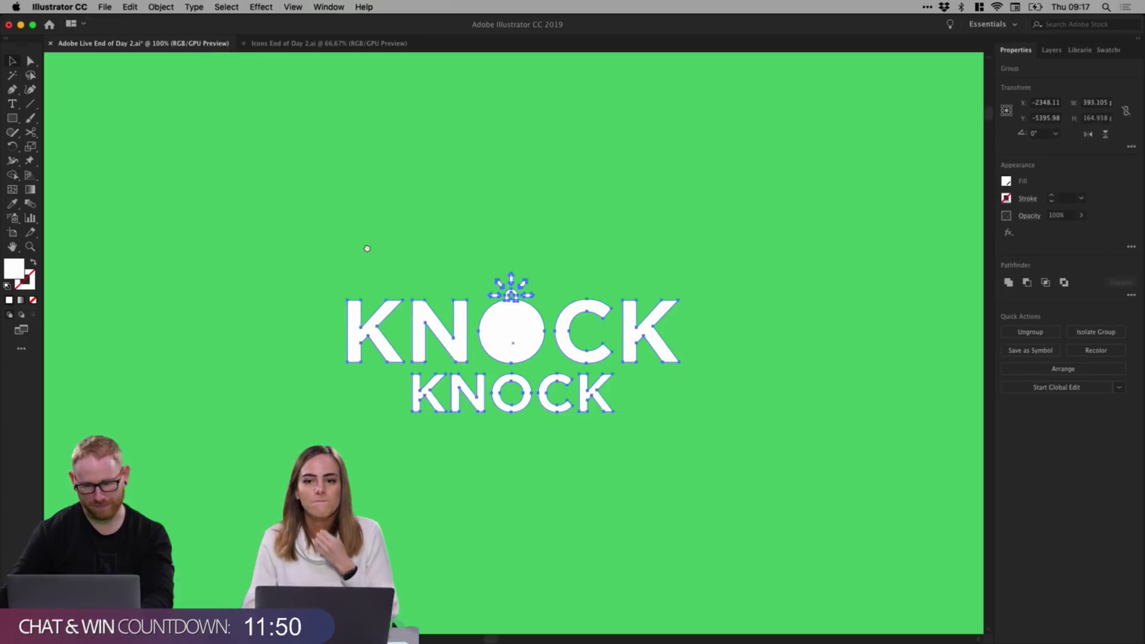
drag(366, 249, 425, 239)
key(super+minus)
key(super+minus)
scroll(673, 260, right, 2)
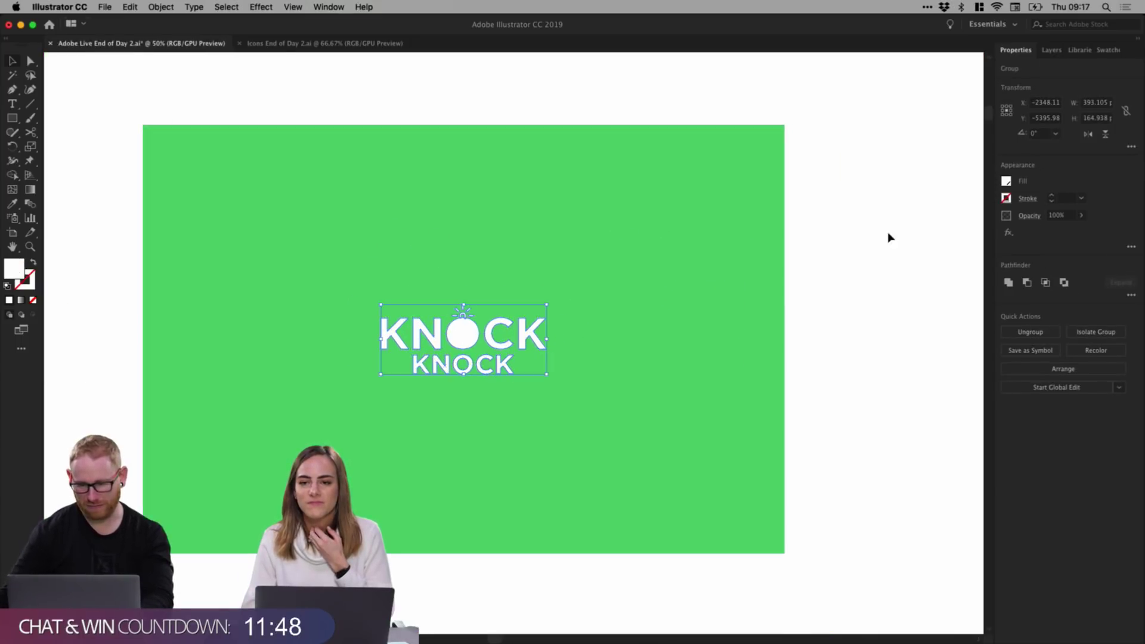
click(849, 233)
key(t)
click(510, 78)
key(Escape)
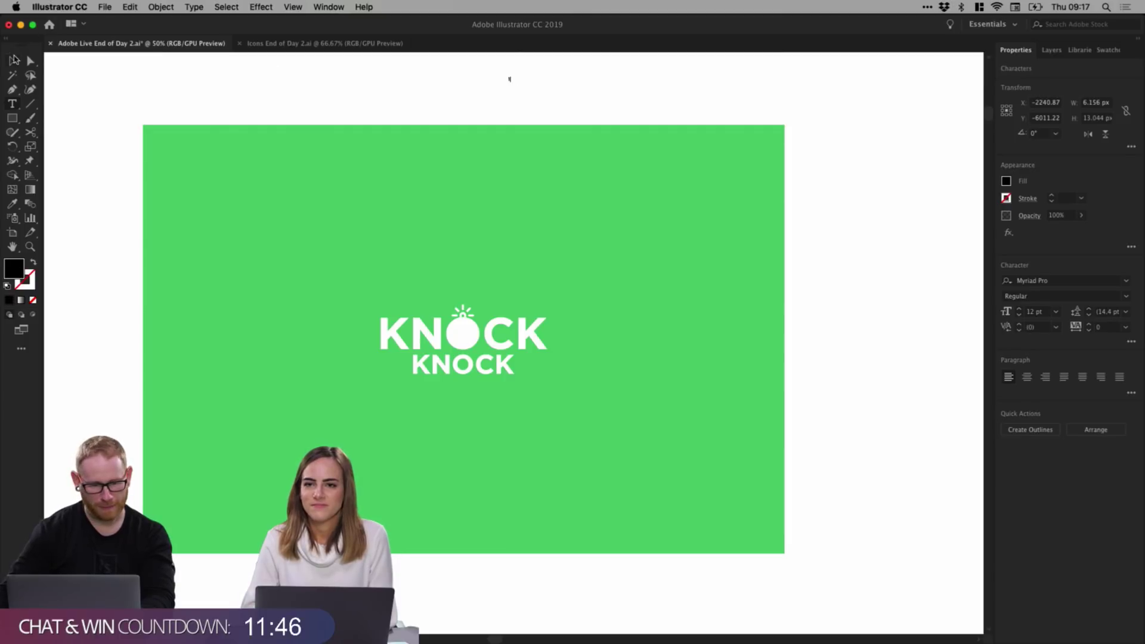
drag(516, 87, 756, 173)
click(855, 205)
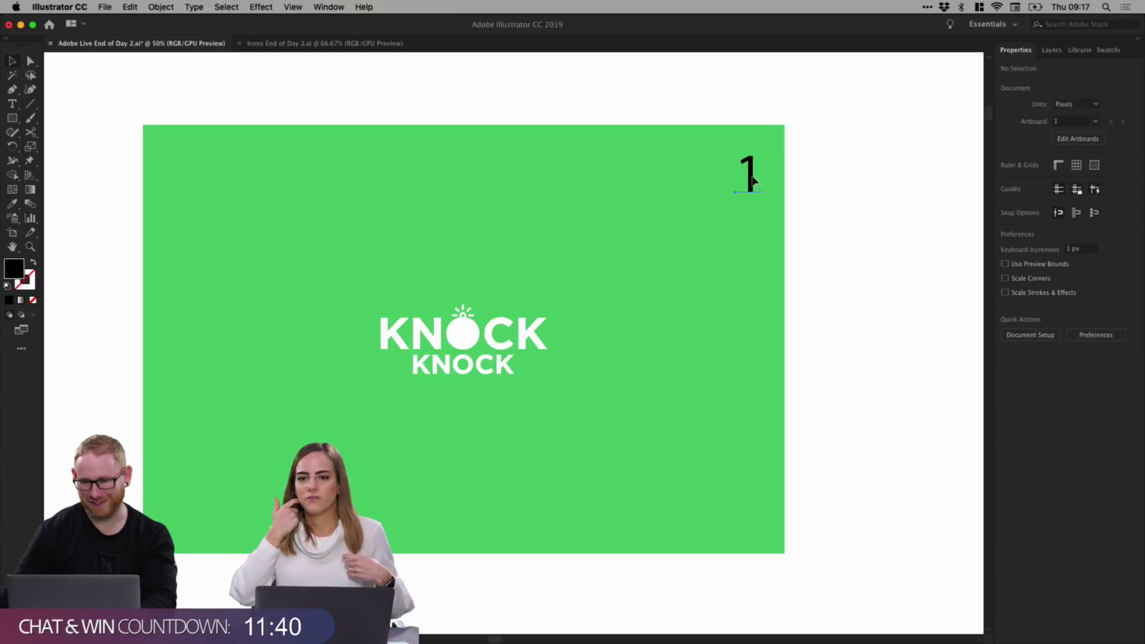
click(752, 180)
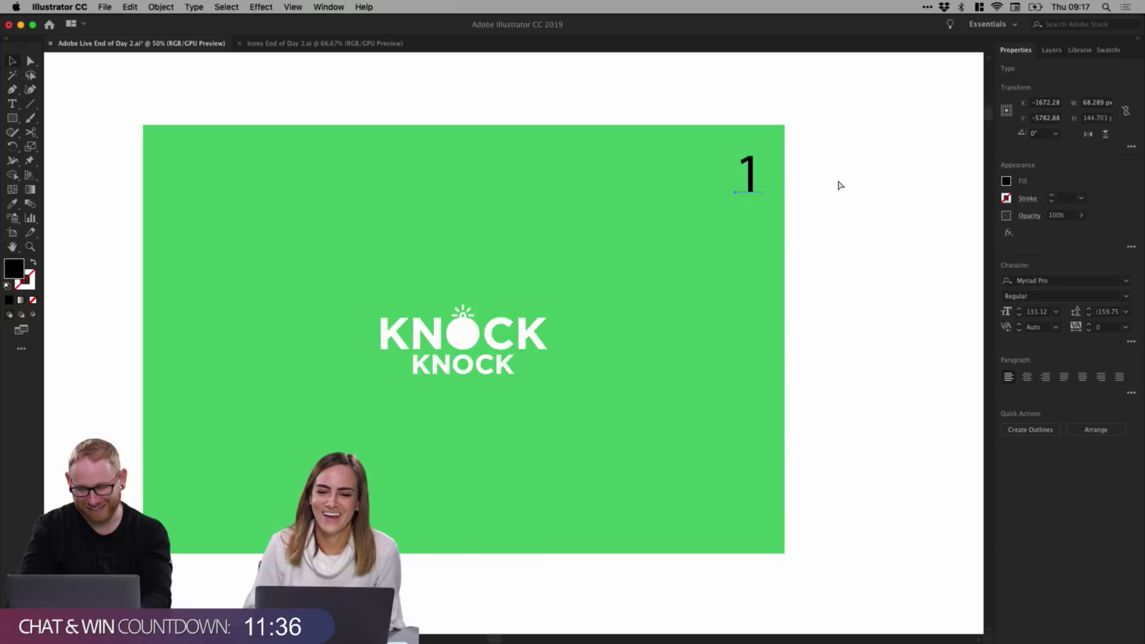
Copy the number 1 label from the stacked bomb-O panel onto the green panel with the two KNOCK grids.
key(super+minus)
key(super+minus)
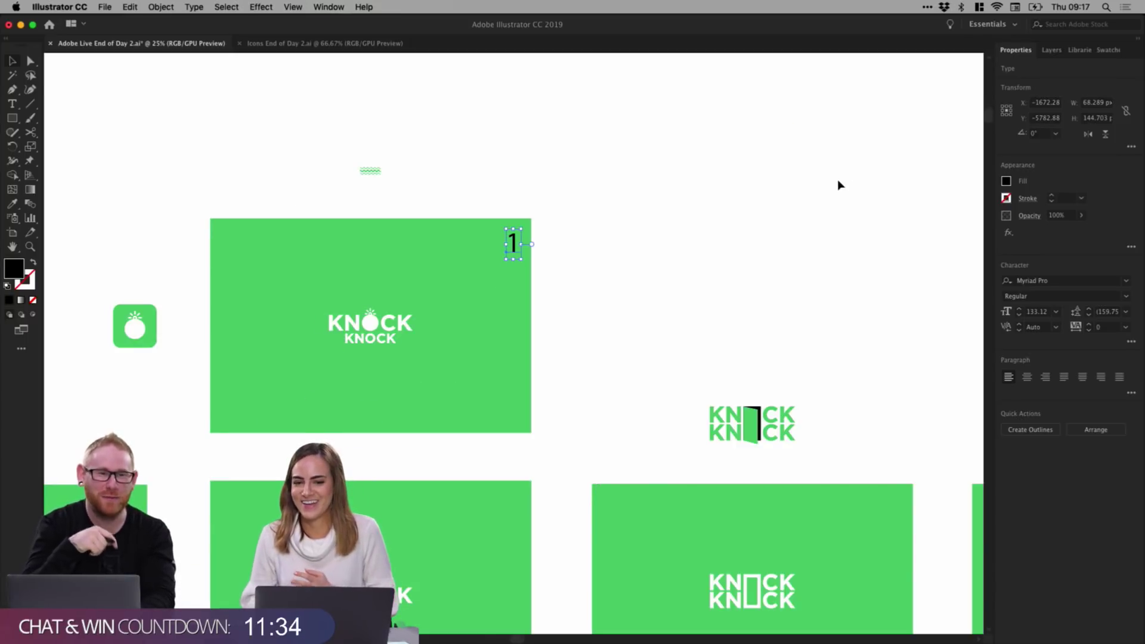
key(super+minus)
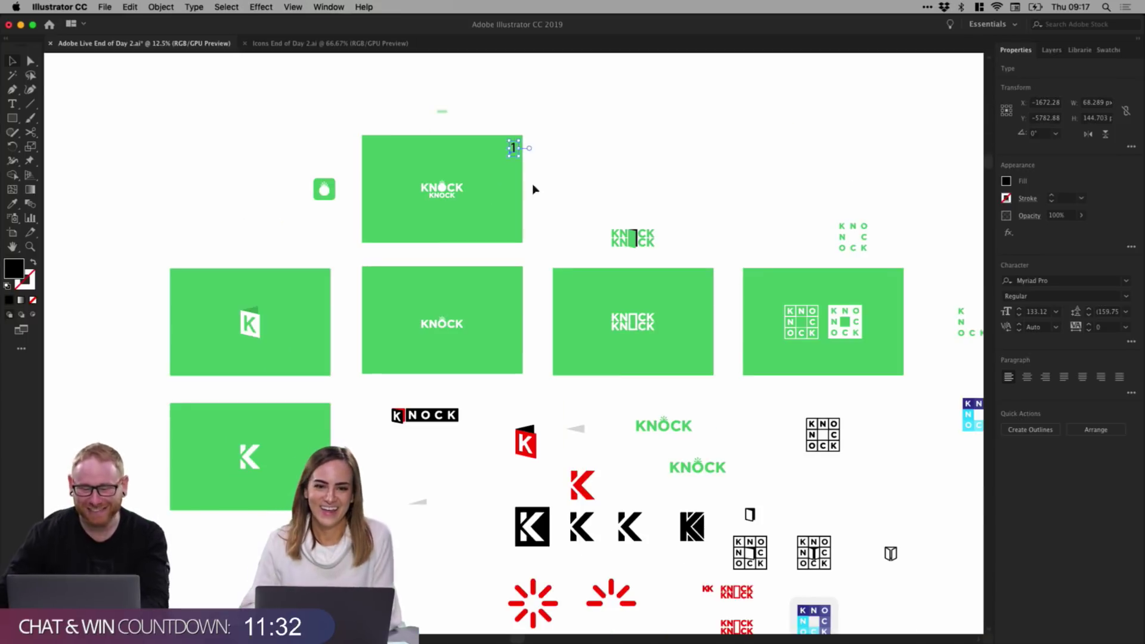
scroll(540, 212, right, 3)
click(442, 166)
drag(429, 166, 715, 303)
key(super+plus)
key(super+plus)
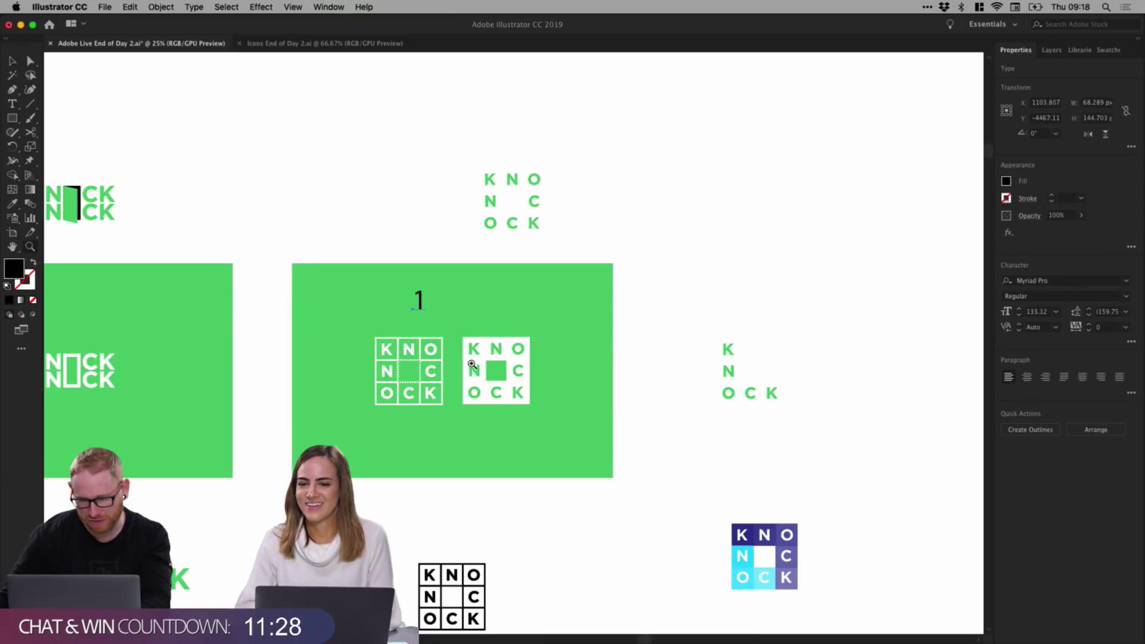
Move the solid KNOCK grid off the green panel onto the empty canvas and centre the outlined grid on the panel.
click(512, 365)
drag(475, 355, 738, 255)
key(super+z)
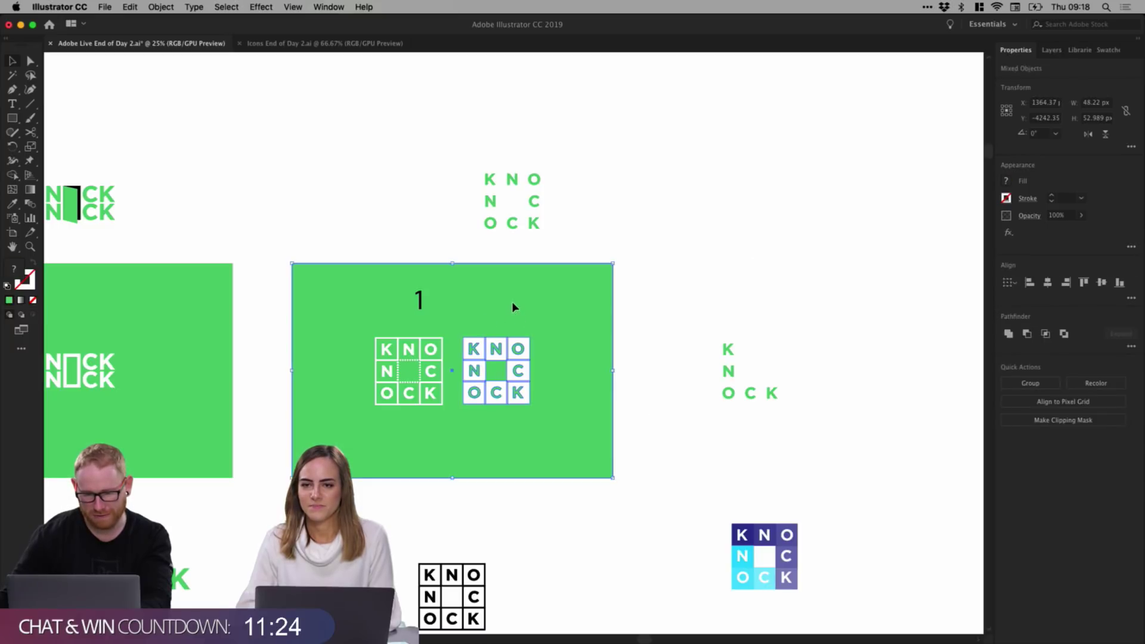
drag(499, 350, 697, 247)
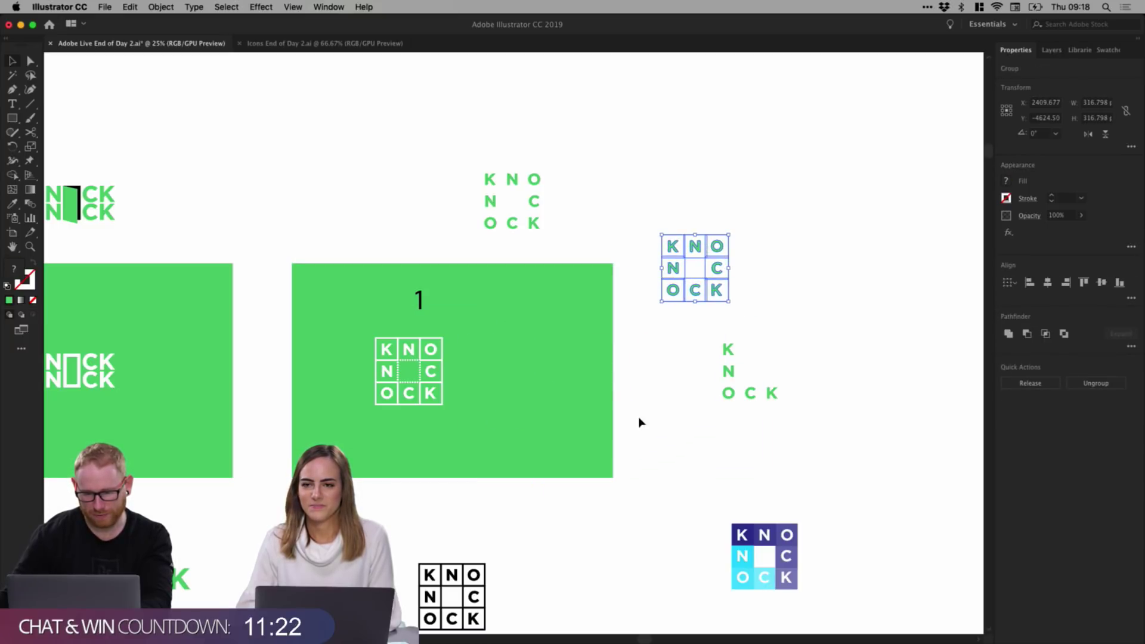
click(382, 343)
drag(422, 352, 467, 355)
Move the copied number to the upper-right corner of the outlined-grid panel and change it to 2.
drag(581, 299, 581, 299)
double_click(581, 299)
key(BackSpace)
text(2)
click(12, 61)
Move the green panel numbered 2 with its grid logo next to the panel numbered 1, and save the document.
key(super+minus)
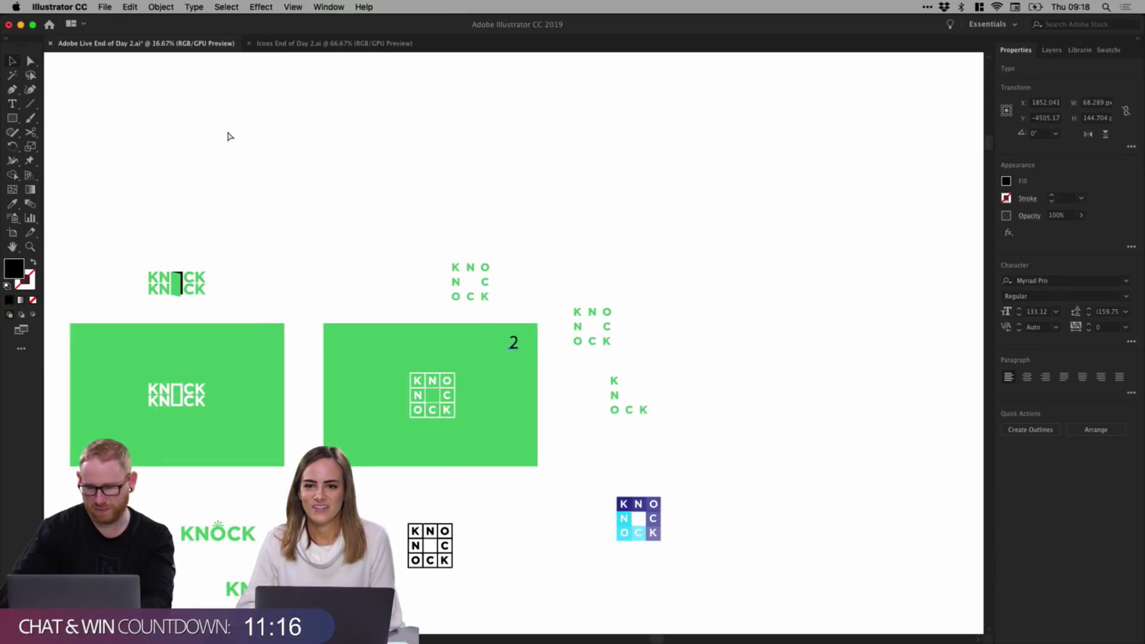
key(super+minus)
scroll(225, 128, left, 5)
drag(395, 282, 896, 282)
drag(629, 386, 421, 253)
drag(216, 160, 691, 232)
drag(102, 194, 542, 358)
key(z)
click(515, 352)
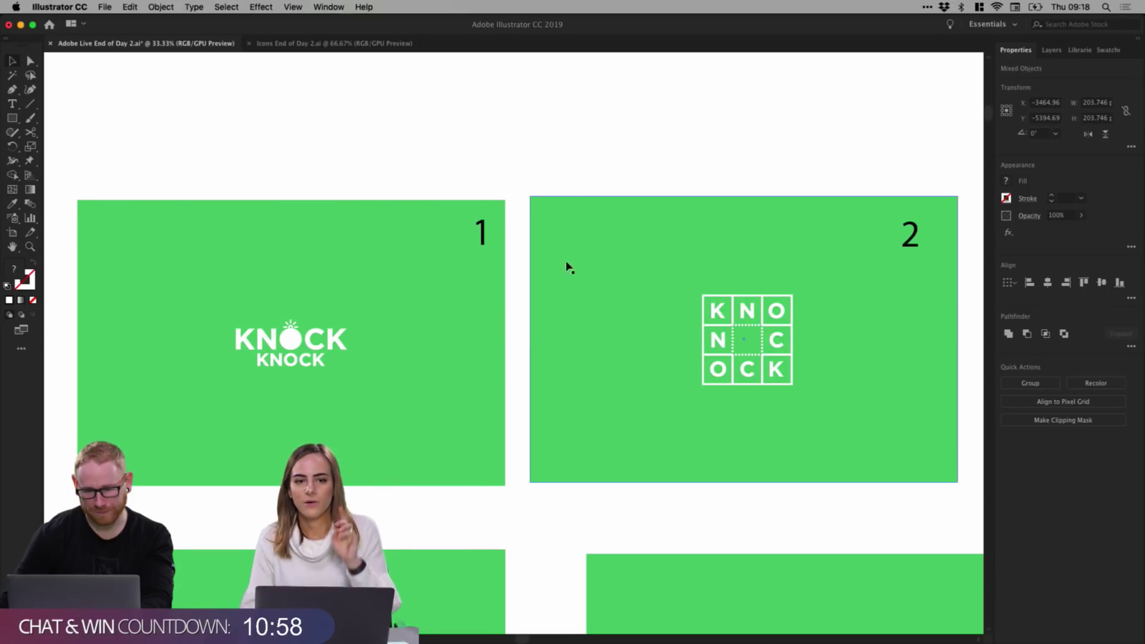
click(615, 159)
key(super+s)
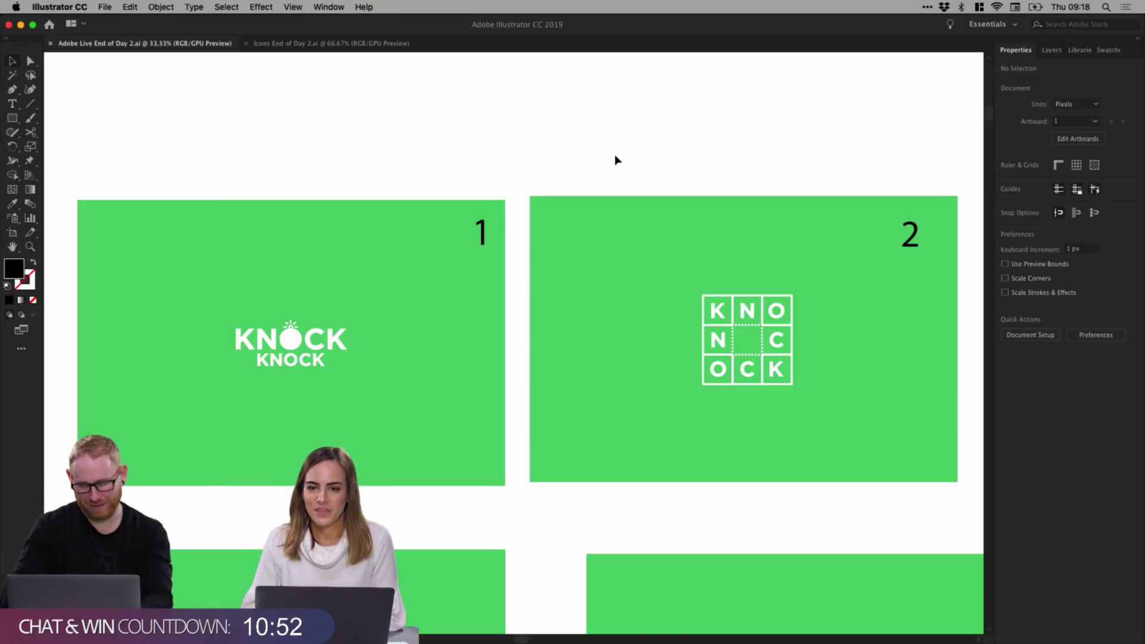
Review the two numbered logo panels and the icon sheet, including its green gradient panel and small icon list.
drag(241, 145, 846, 363)
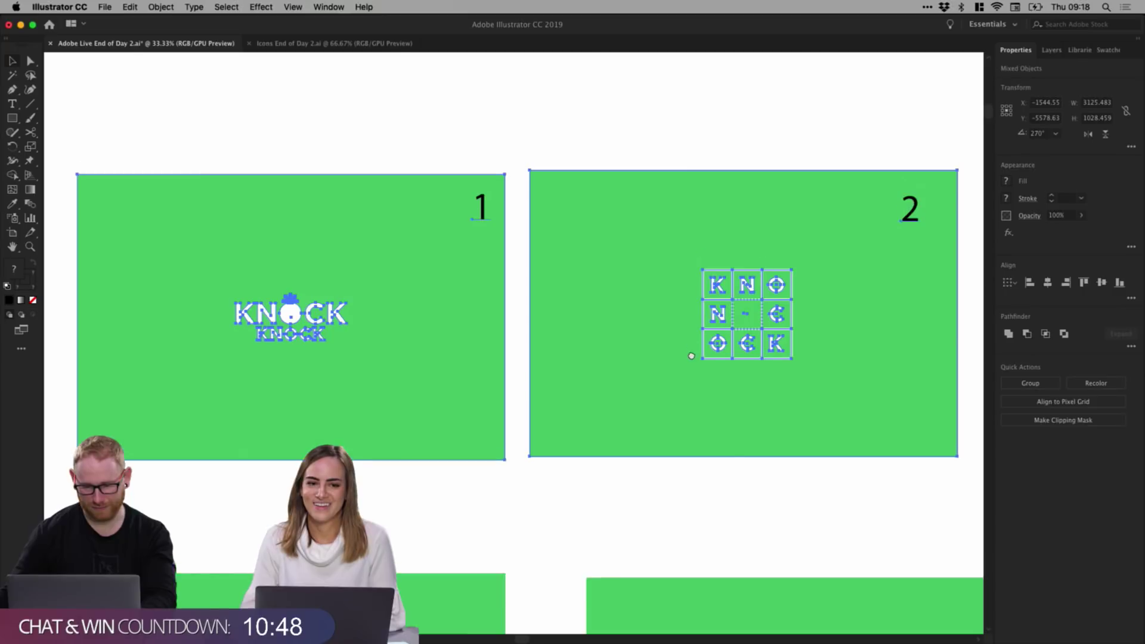
click(334, 44)
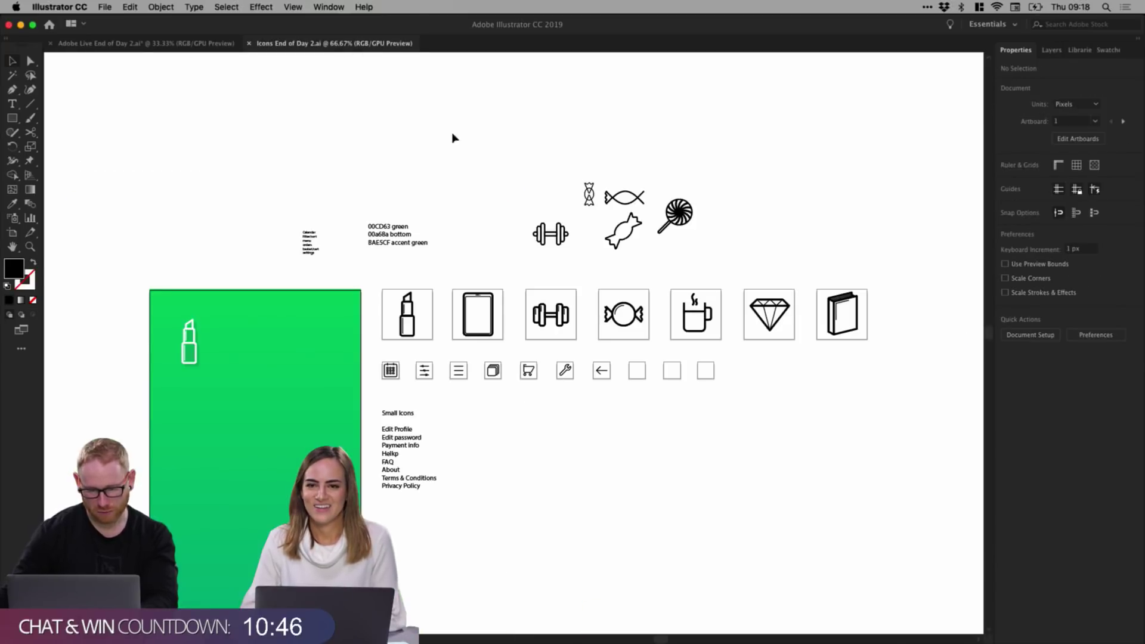
key(z)
click(422, 336)
scroll(422, 337, right, 10)
scroll(422, 336, down, 5)
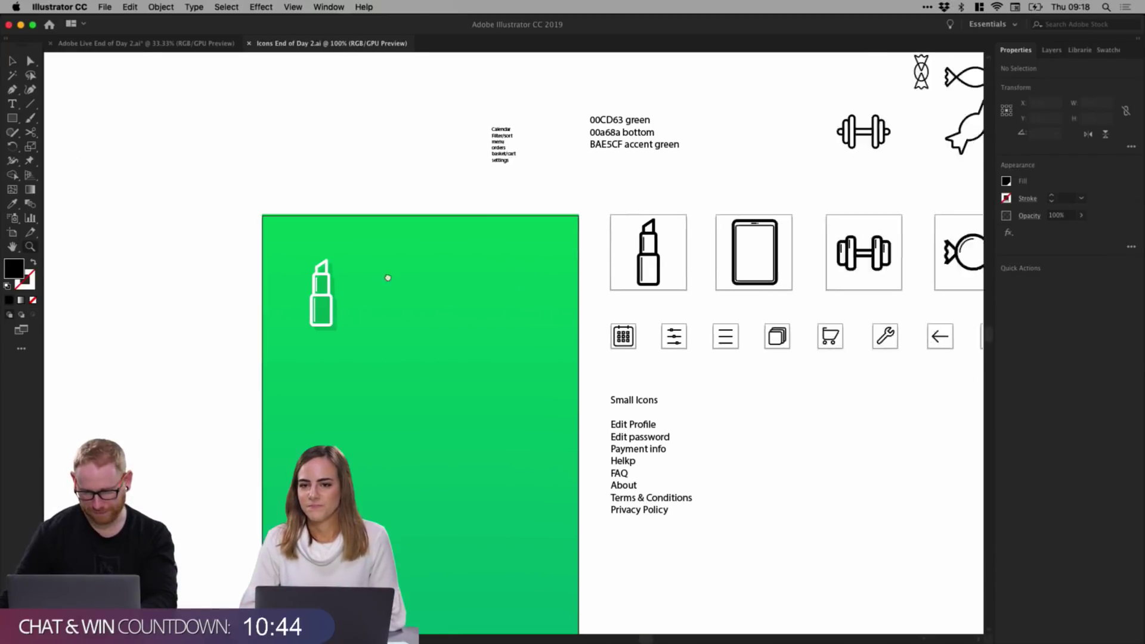
key(super+minus)
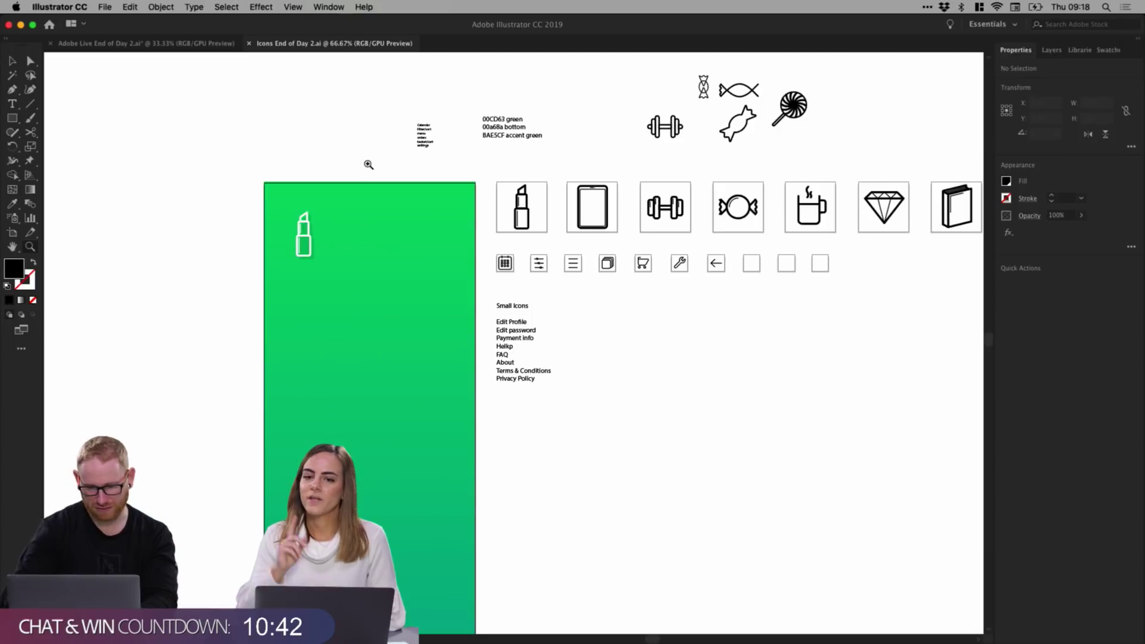
key(v)
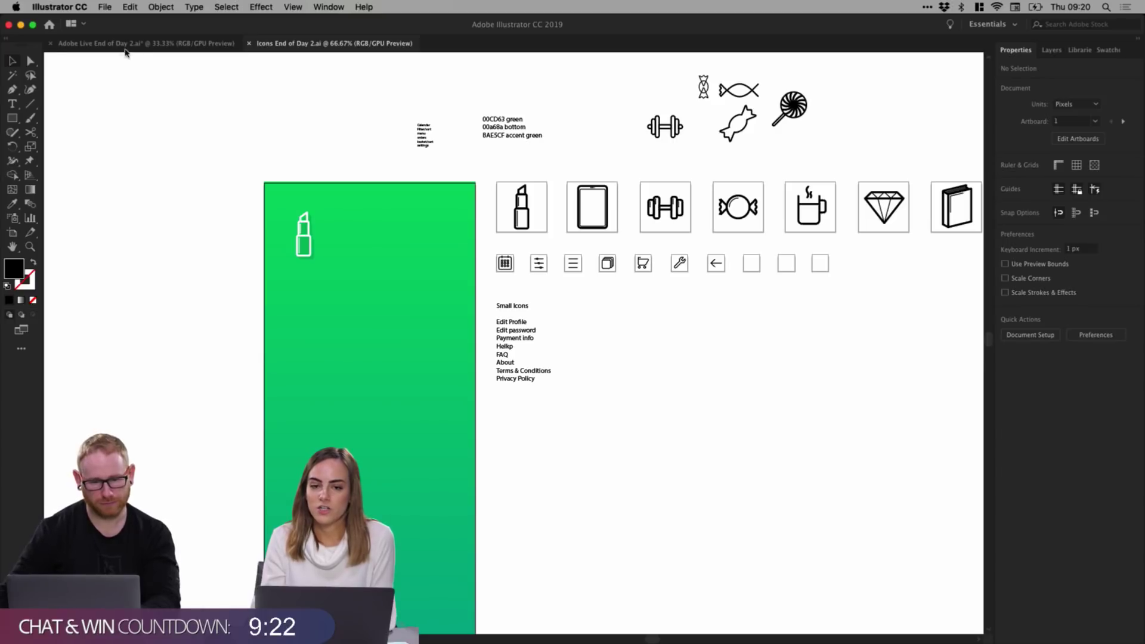
click(145, 45)
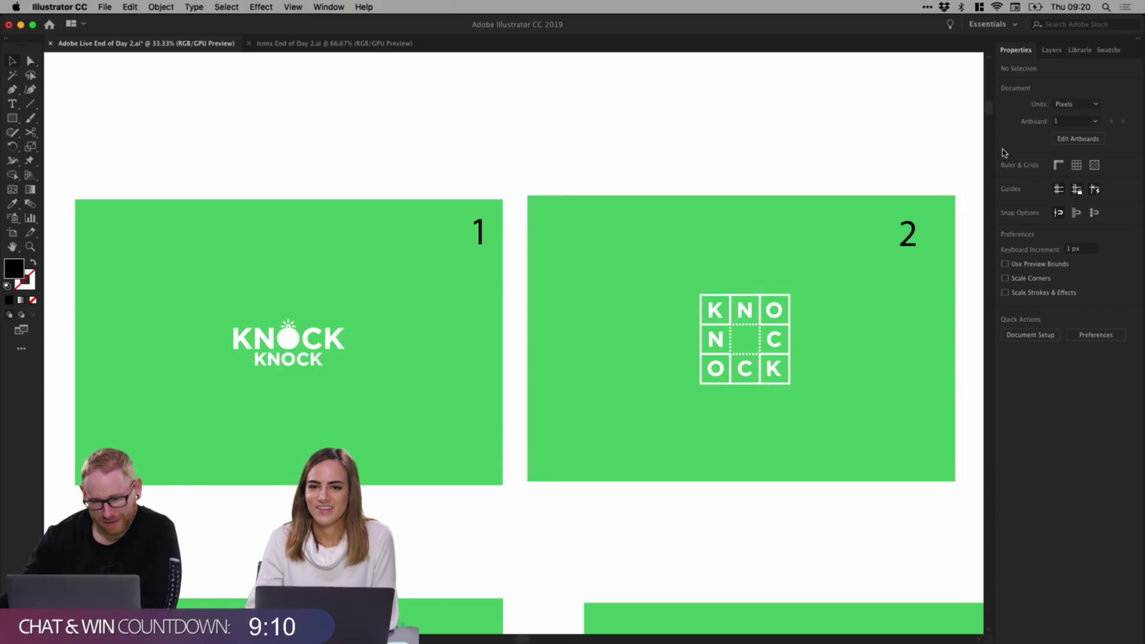
click(341, 45)
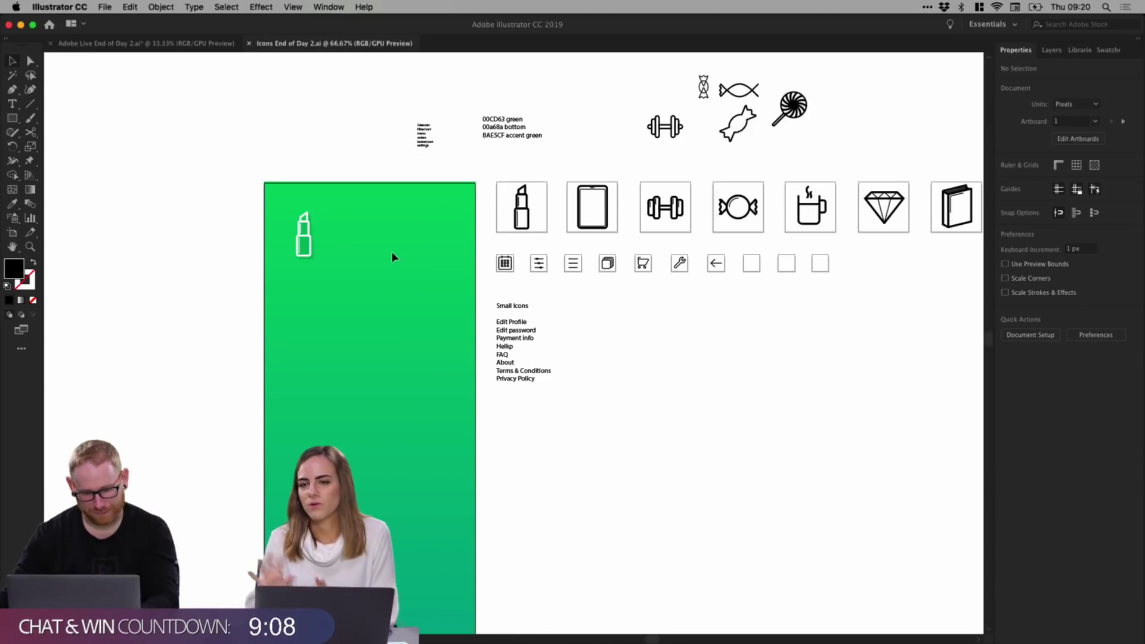
scroll(392, 257, down, 3)
scroll(392, 257, right, 3)
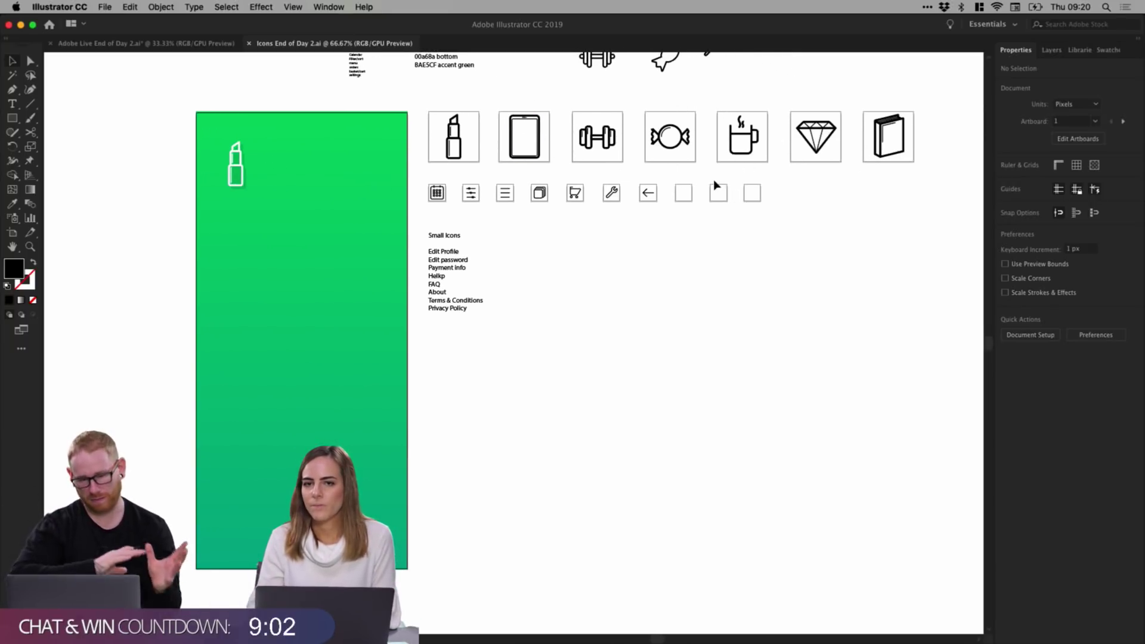
Inspect the white lipstick icon and its shadow close up on the green gradient panel, including the panel's lower part.
key(z)
drag(257, 182, 317, 230)
key(v)
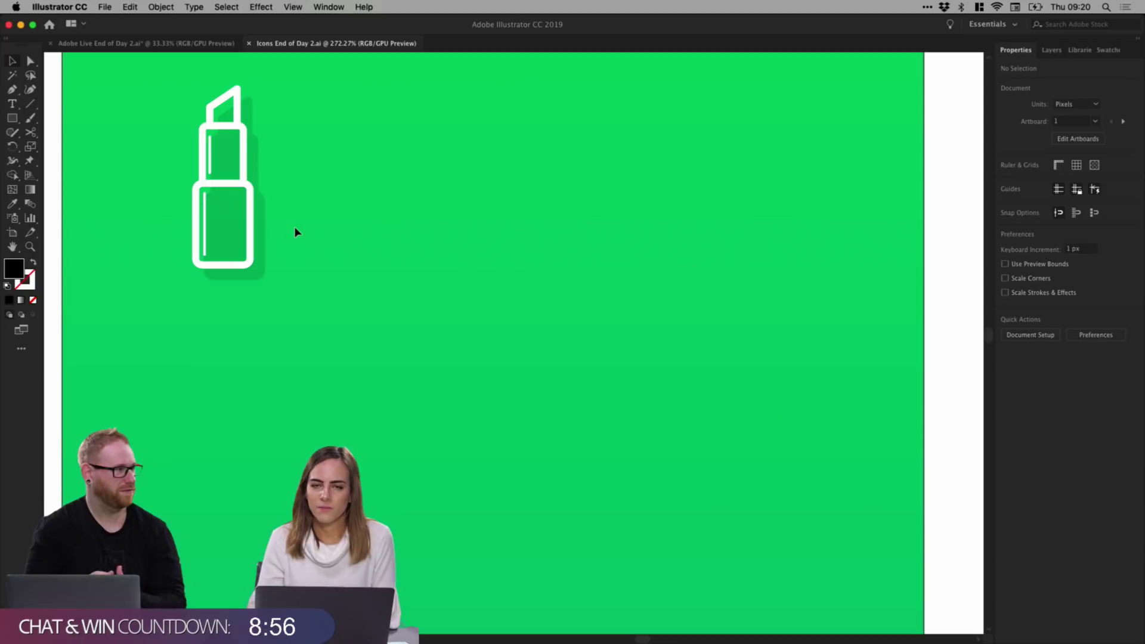
key(super+minus)
key(super+minus)
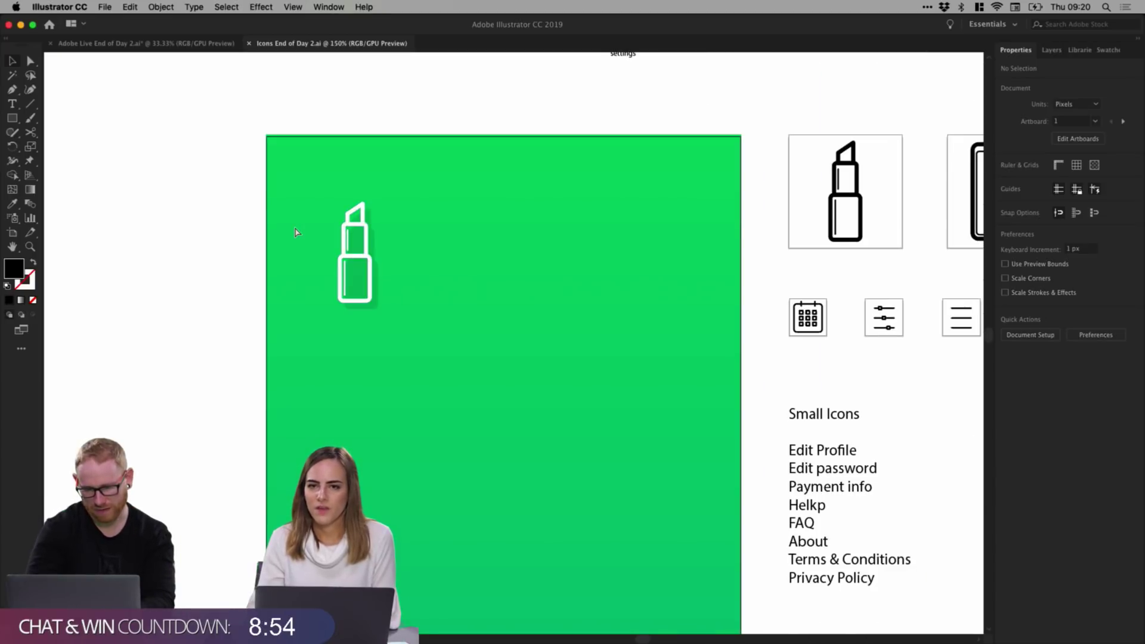
key(super+minus)
scroll(499, 302, down, 5)
scroll(499, 302, right, 3)
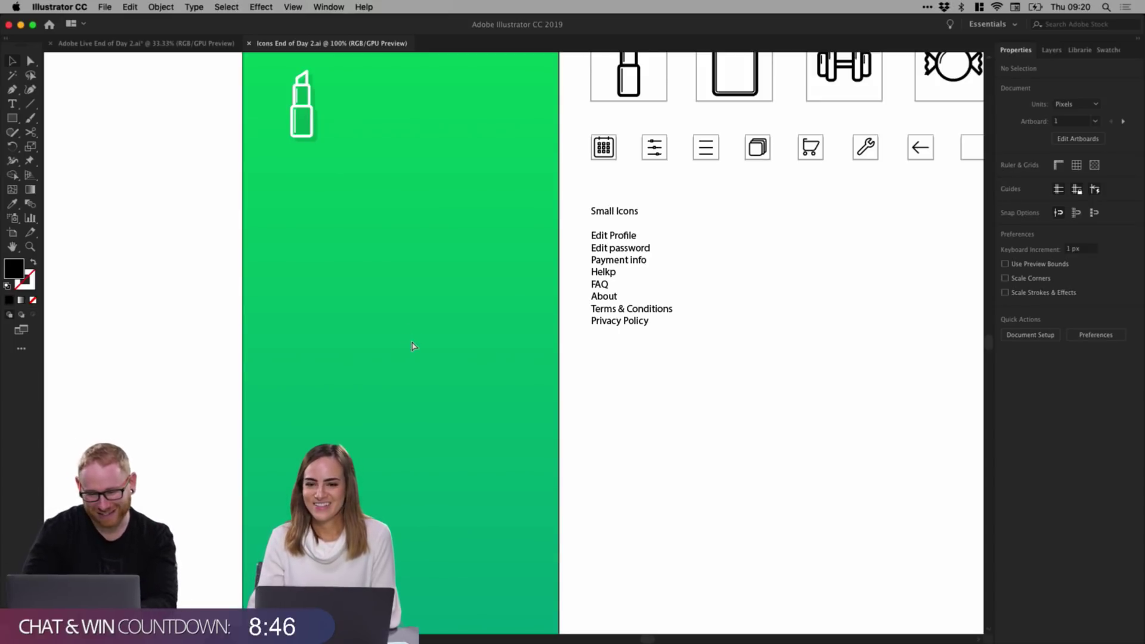
Switch to Adobe XD and survey the Advent Calendar App_2 artboards, from the app screens to the style guide and icon boards.
scroll(530, 222, up, 5)
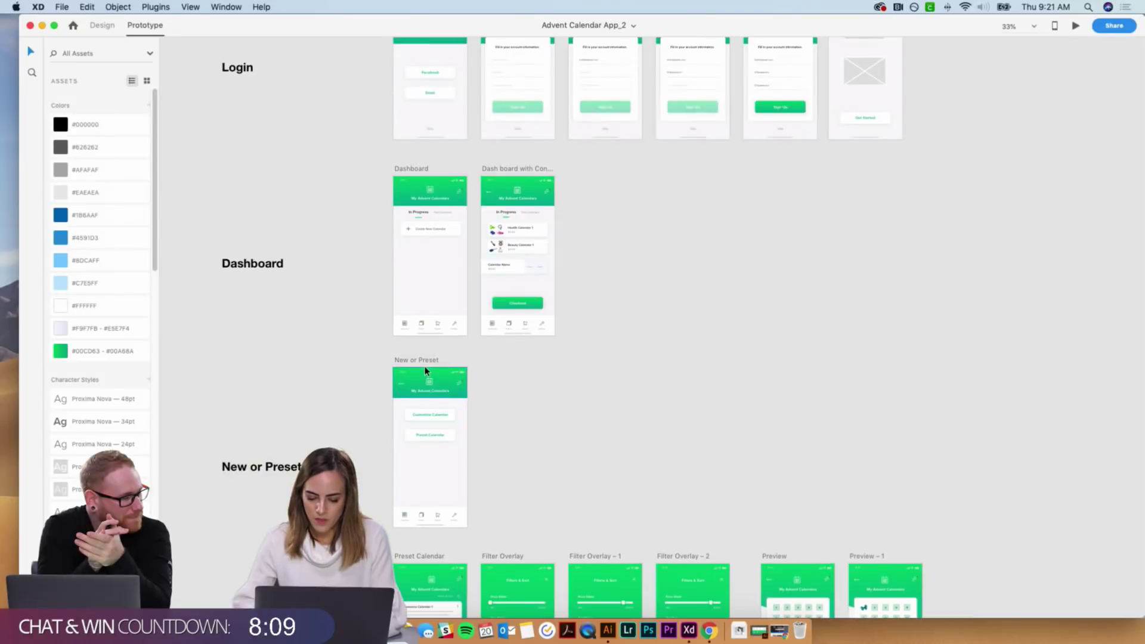
key(super+minus)
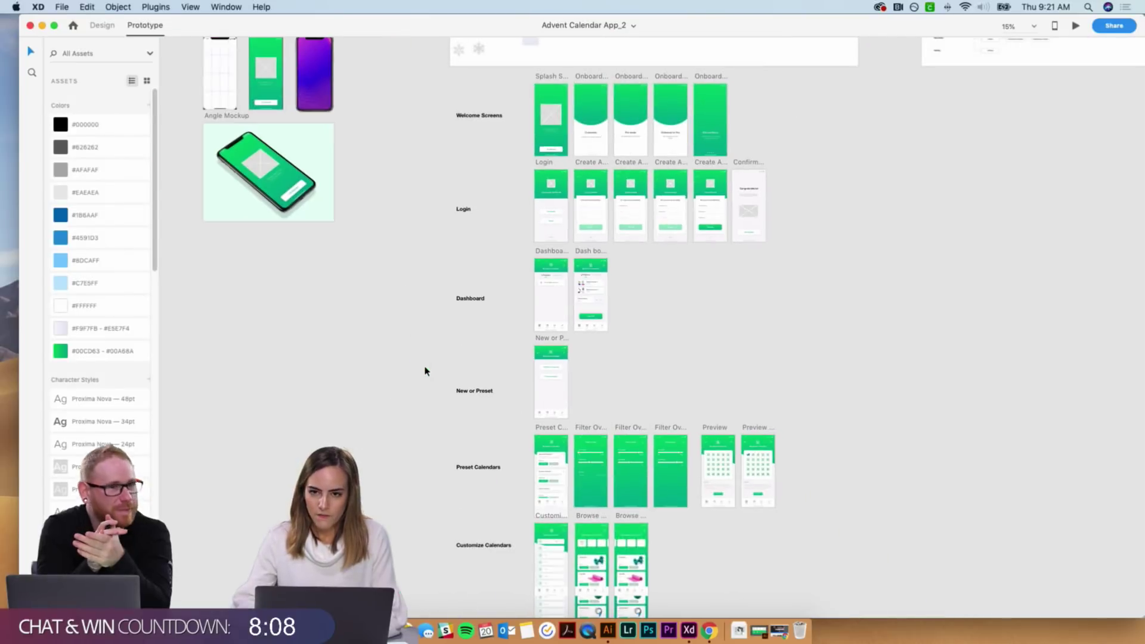
key(super+minus)
key(super+minus)
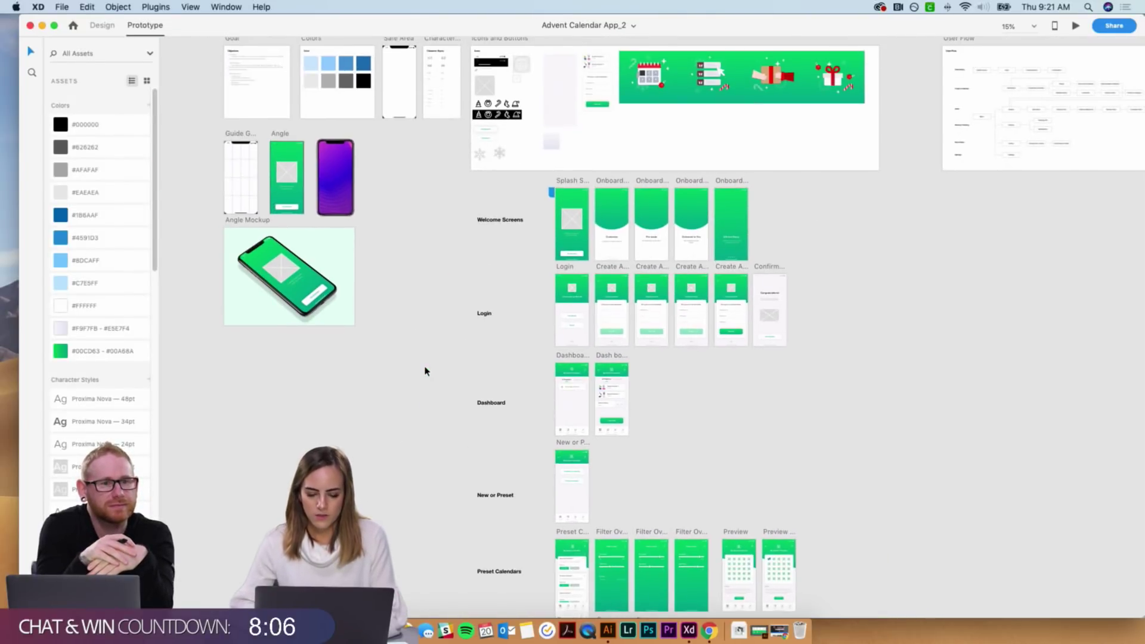
scroll(426, 371, down, 5)
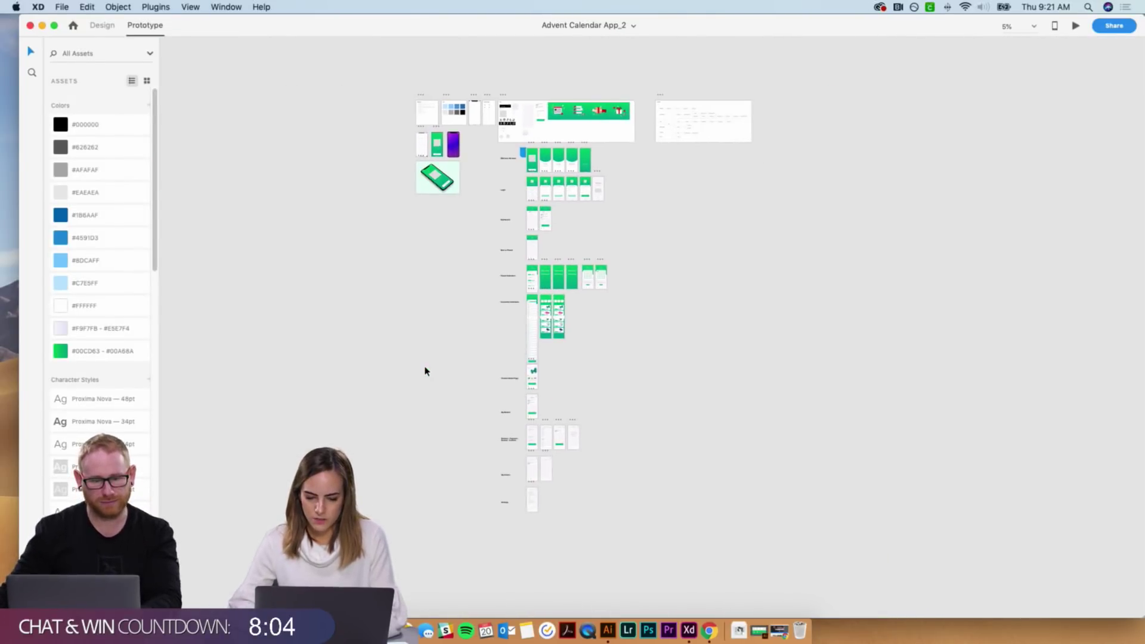
scroll(425, 371, up, 5)
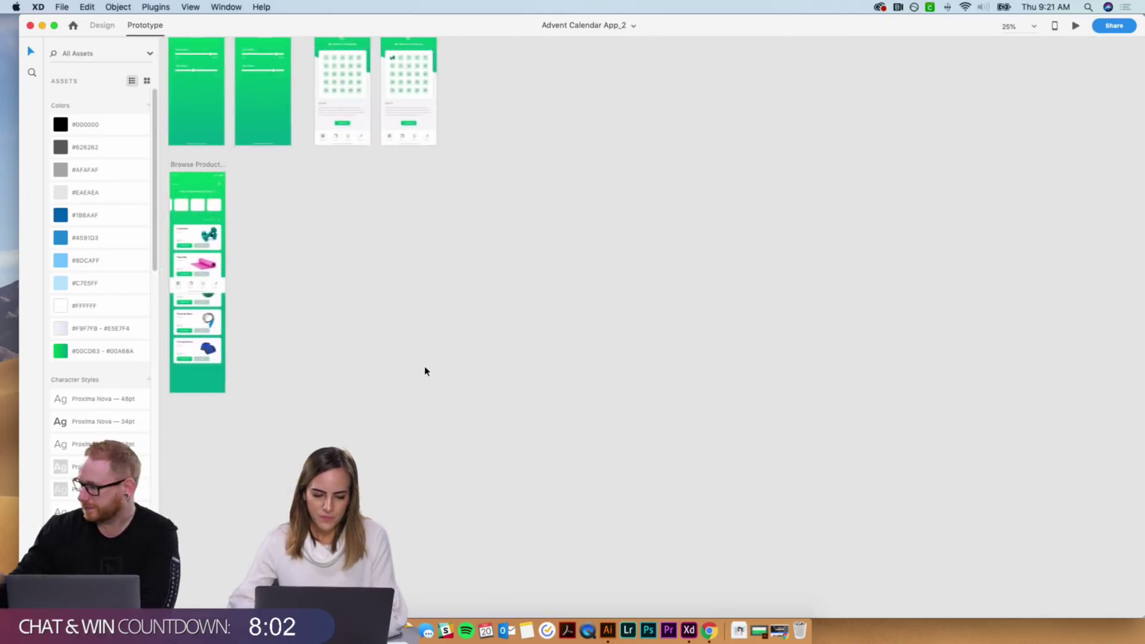
scroll(425, 371, up, 4)
scroll(425, 371, up, 2)
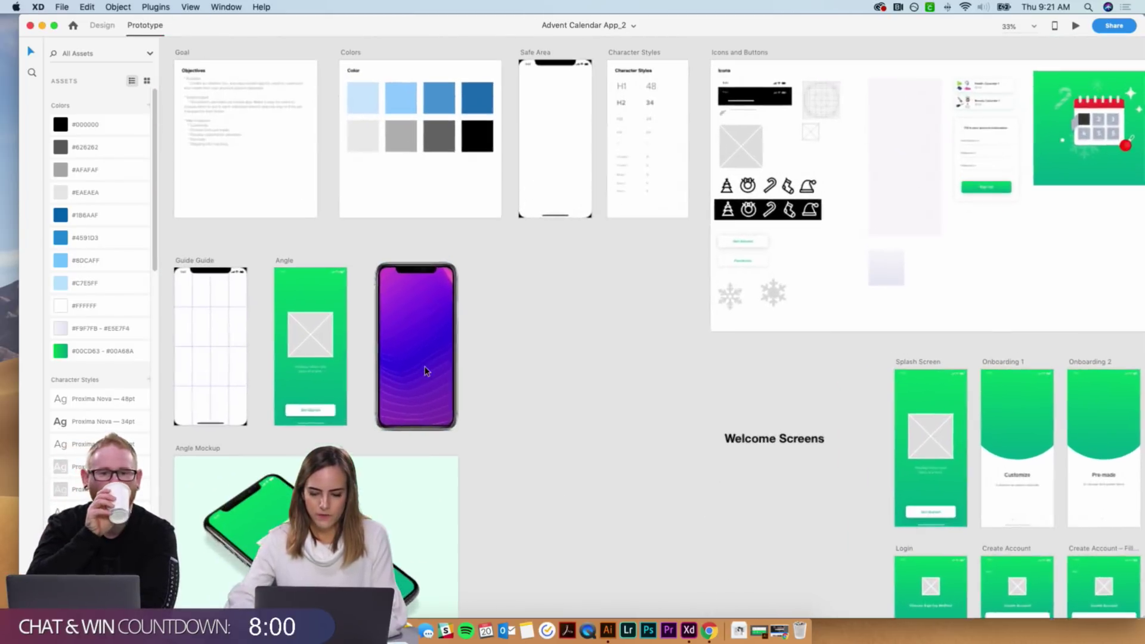
scroll(426, 371, left, 3)
scroll(426, 371, up, 2)
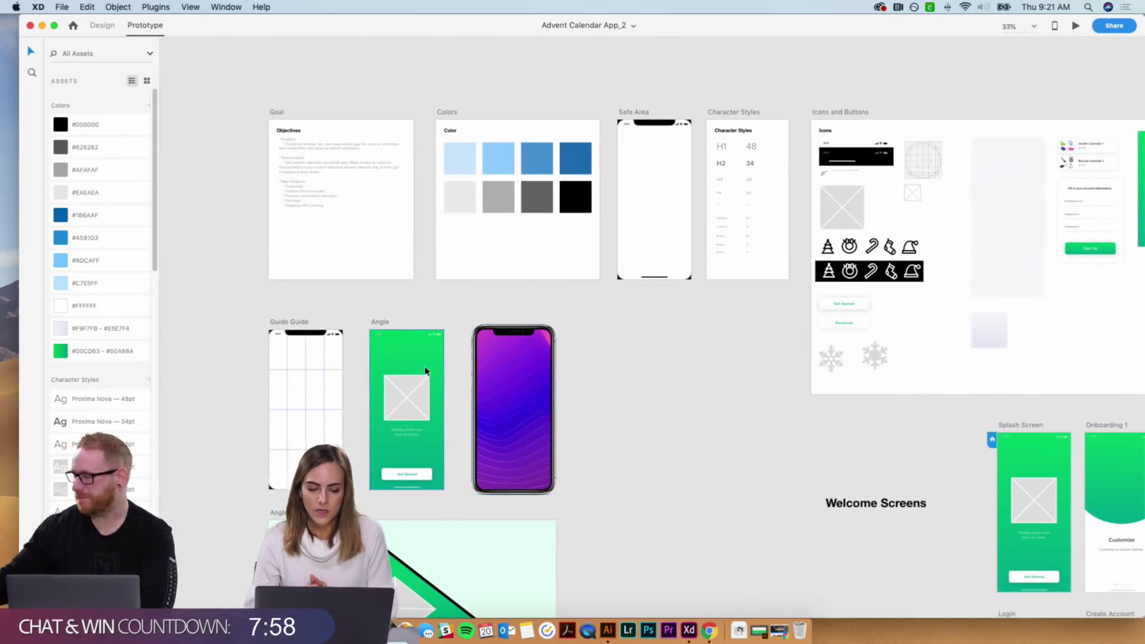
Duplicate the light gray swatch below itself on the Colors artboard and fill the copy with the saved green gradient.
scroll(425, 370, up, 3)
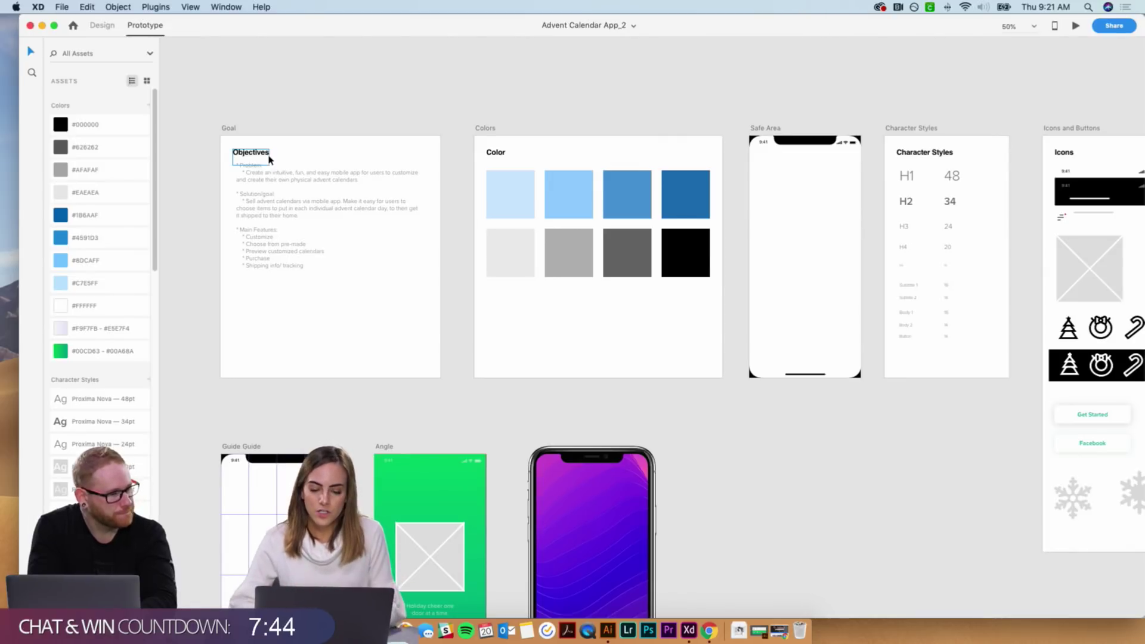
scroll(532, 298, right, 5)
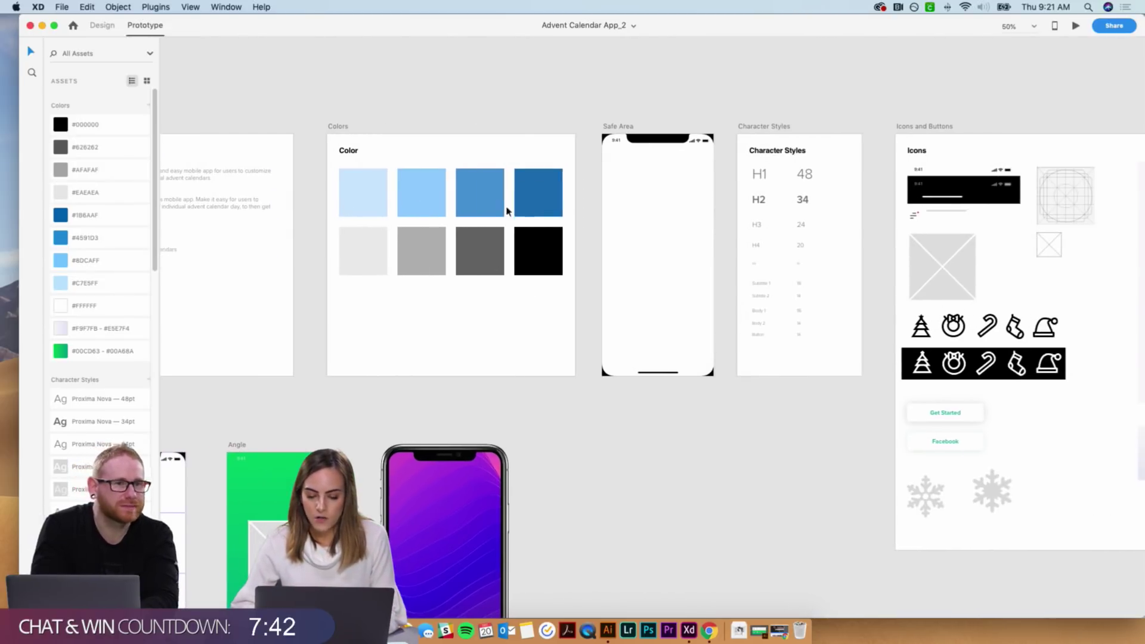
click(383, 264)
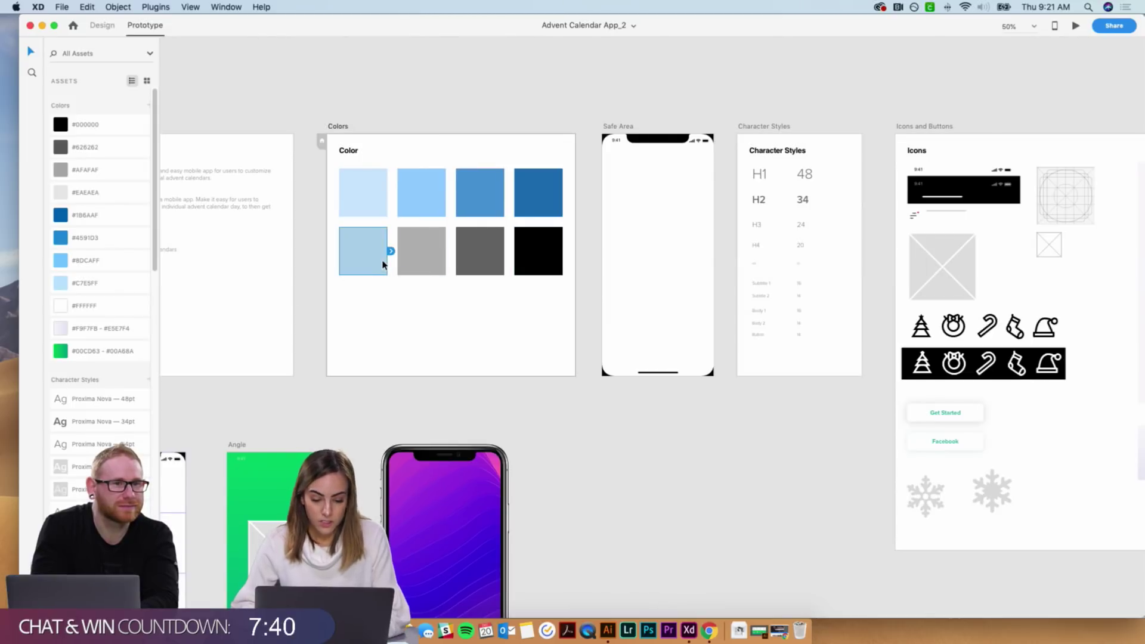
click(102, 25)
key(super+d)
drag(365, 251, 365, 315)
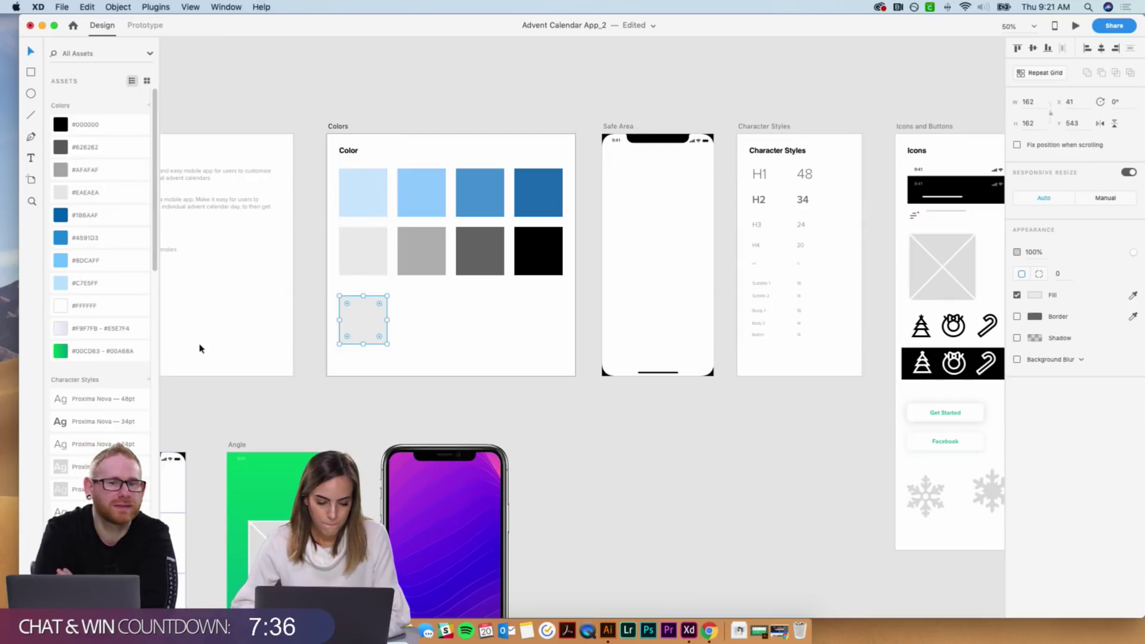
click(111, 357)
click(468, 325)
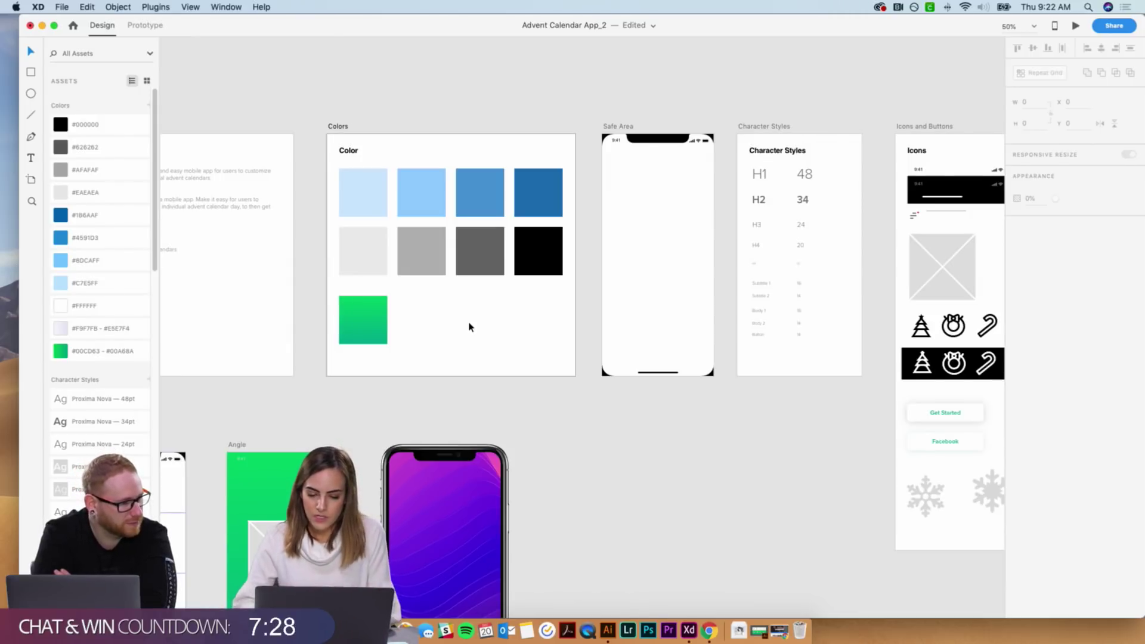
Review the Safe Area, Character Styles, and Icons and Buttons artboards, including the sign-up card and the green holiday illustrations.
scroll(469, 327, right, 4)
click(515, 143)
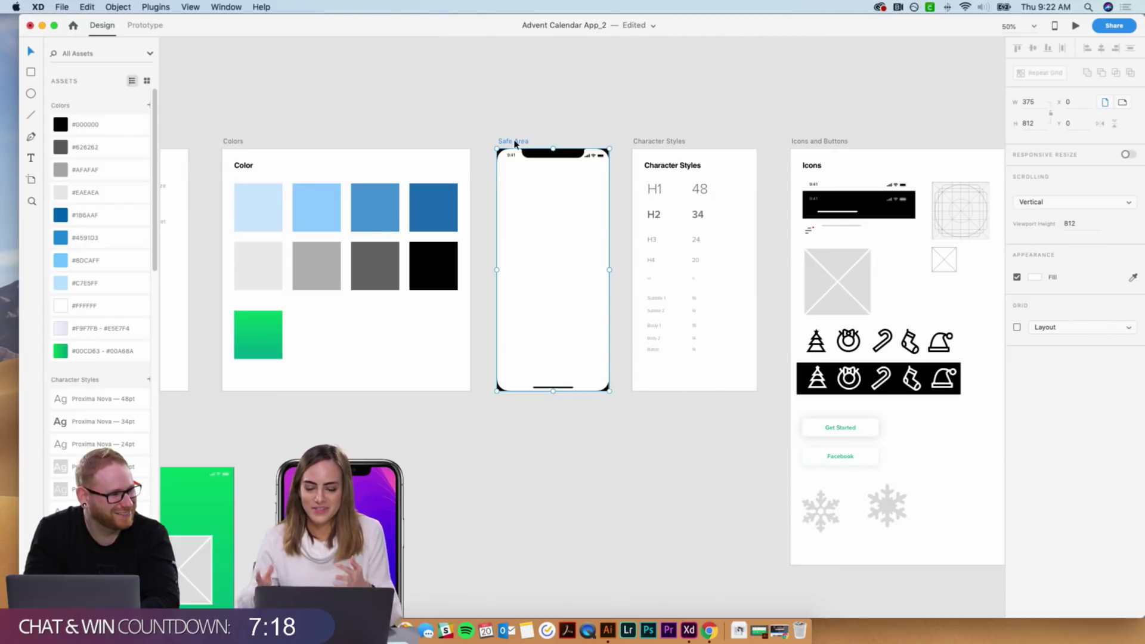
scroll(516, 143, right, 5)
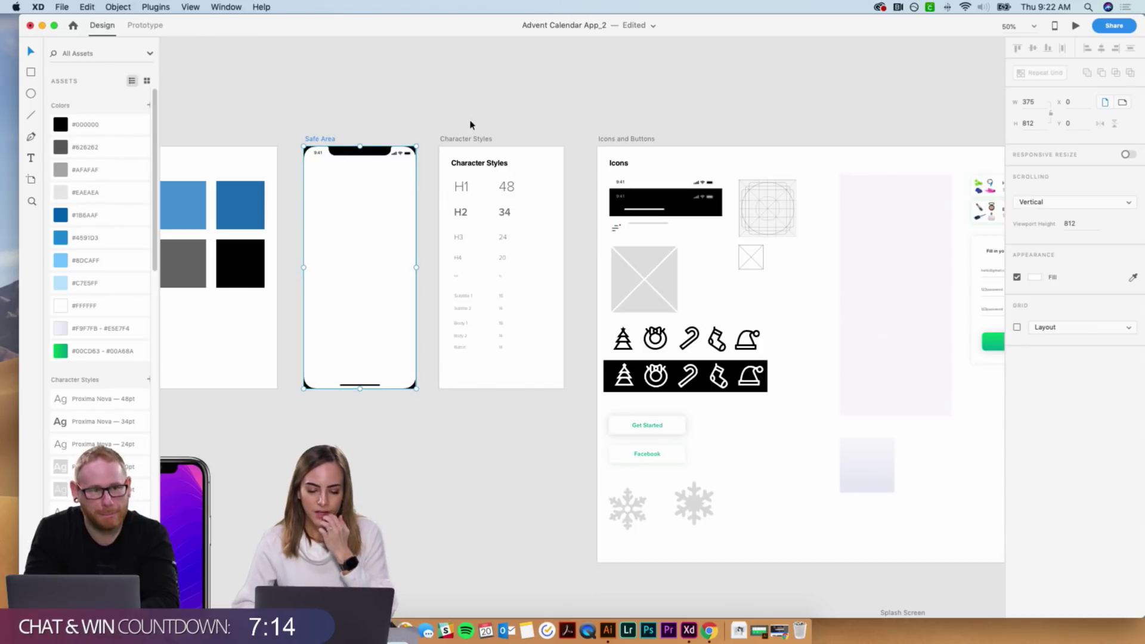
scroll(469, 123, up, 3)
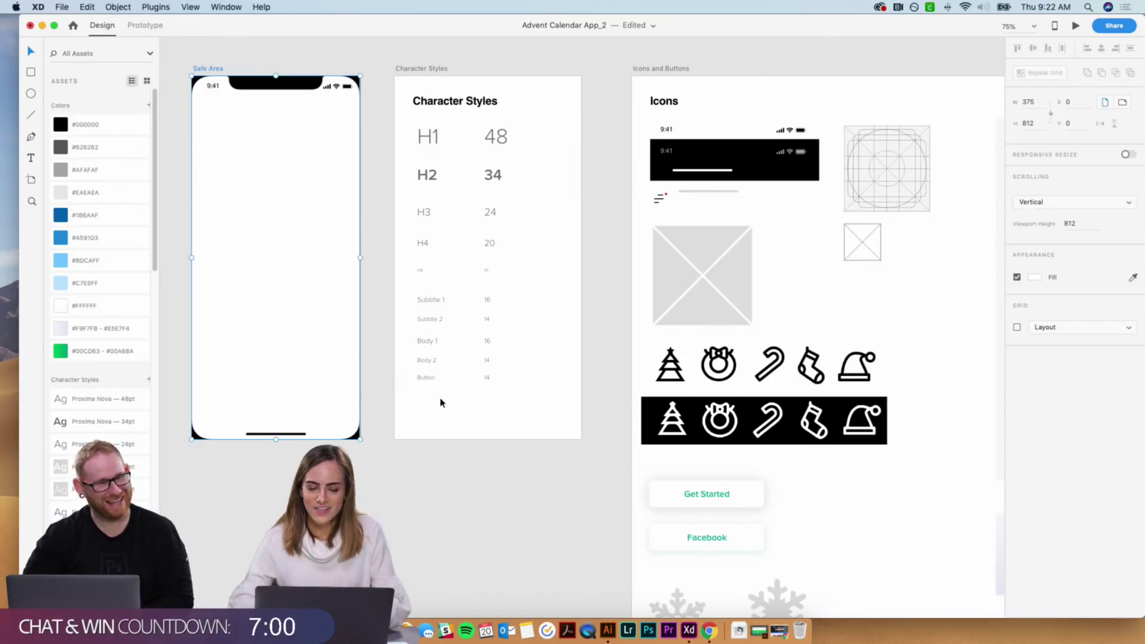
scroll(441, 403, right, 10)
scroll(441, 402, right, 1)
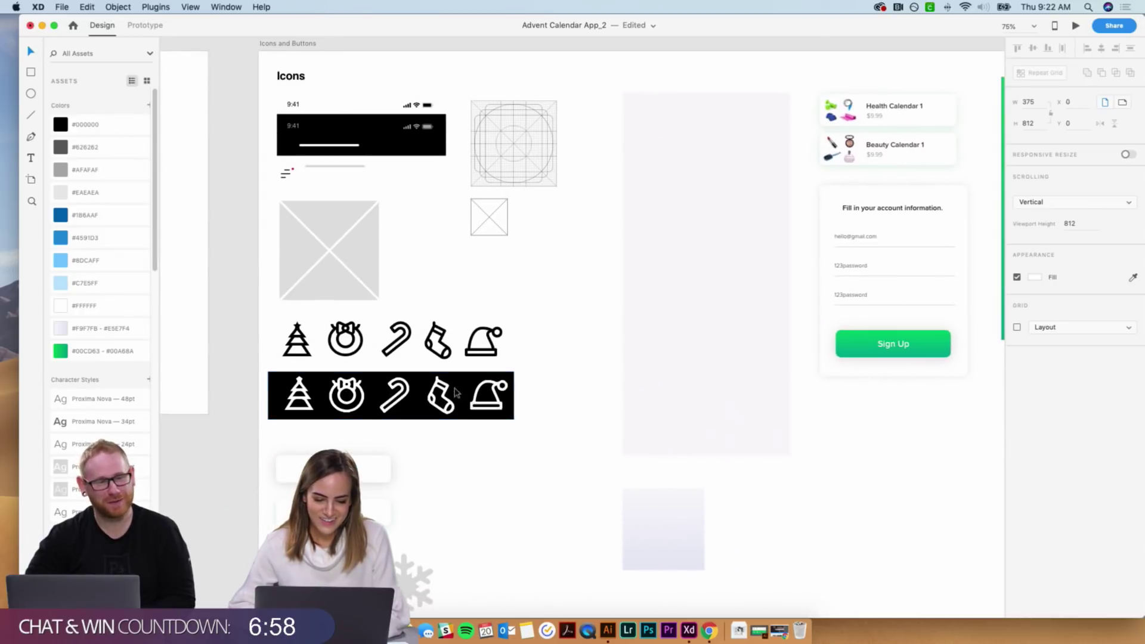
click(601, 253)
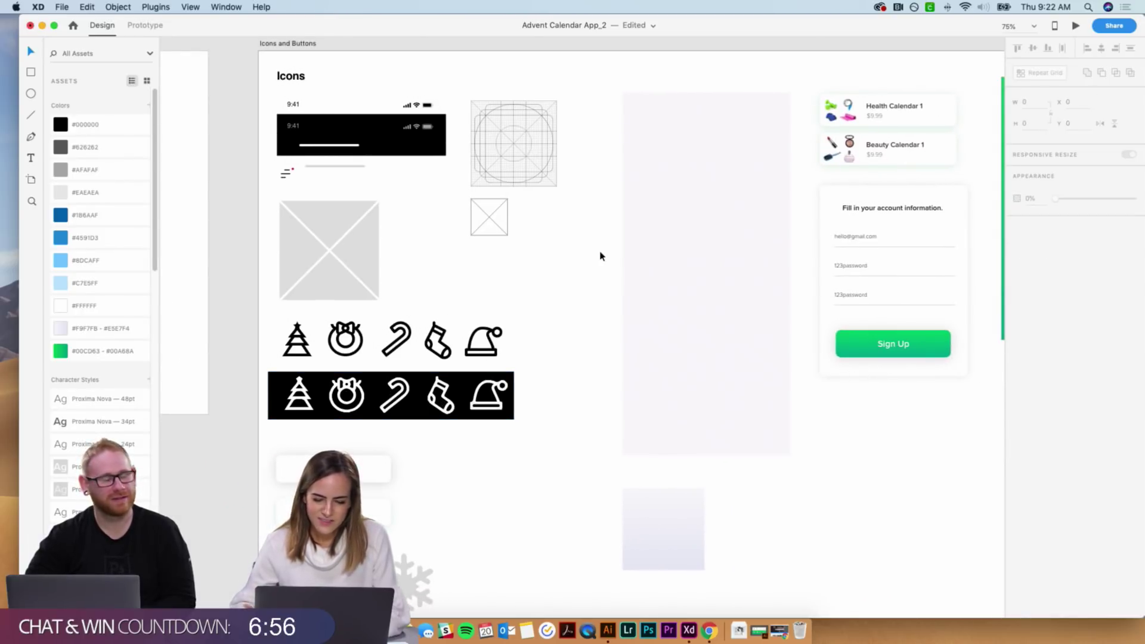
scroll(601, 256, down, 5)
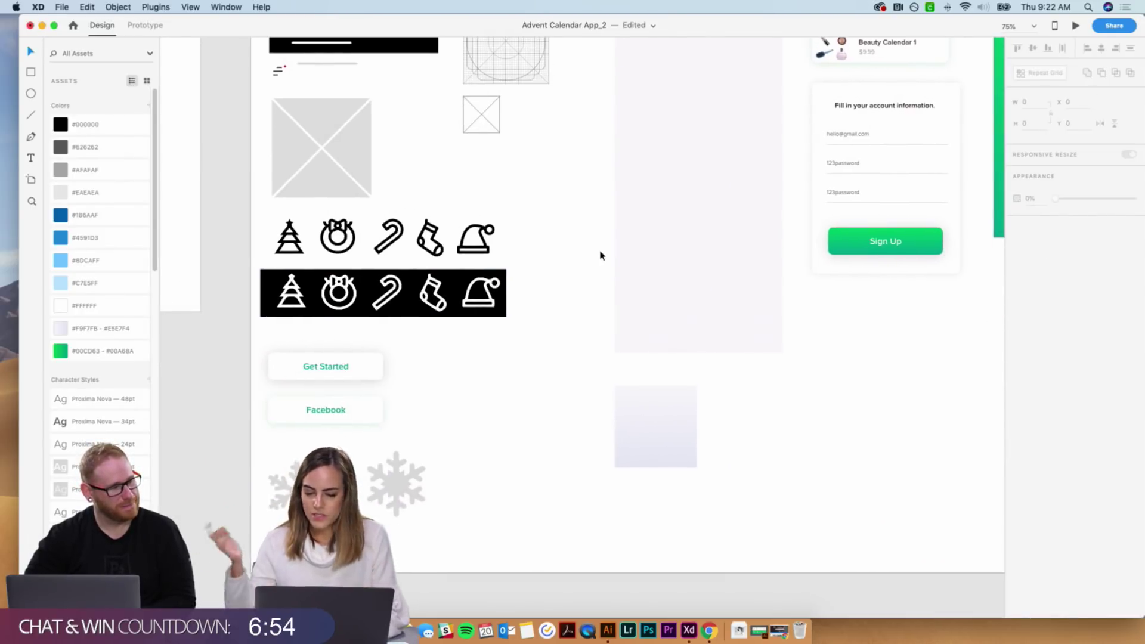
scroll(601, 256, up, 5)
scroll(600, 256, right, 3)
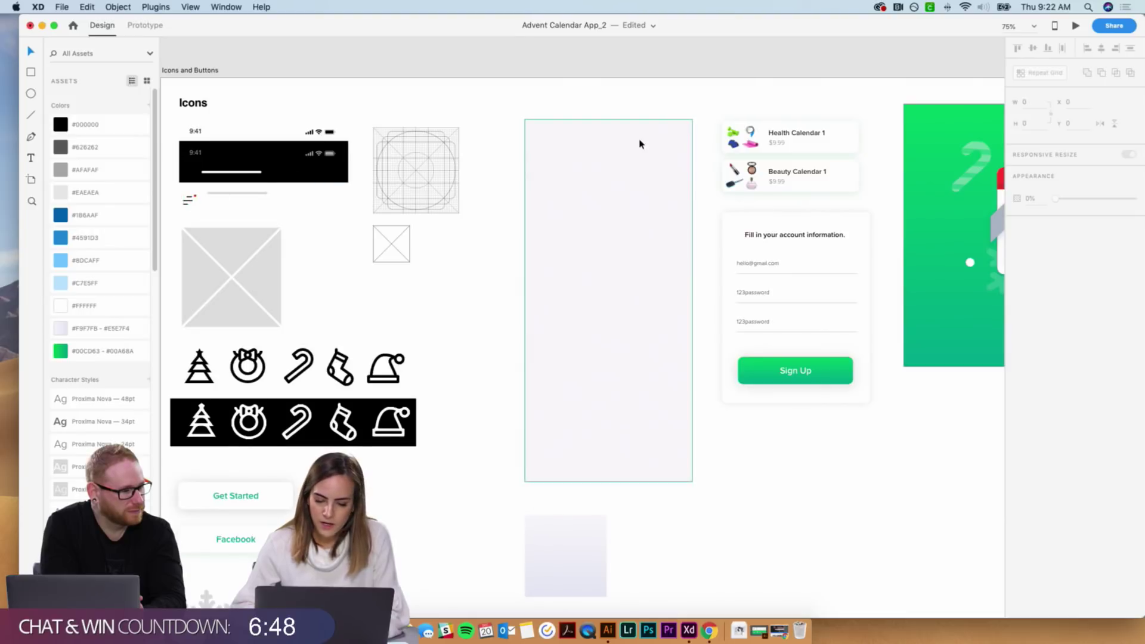
scroll(639, 142, right, 5)
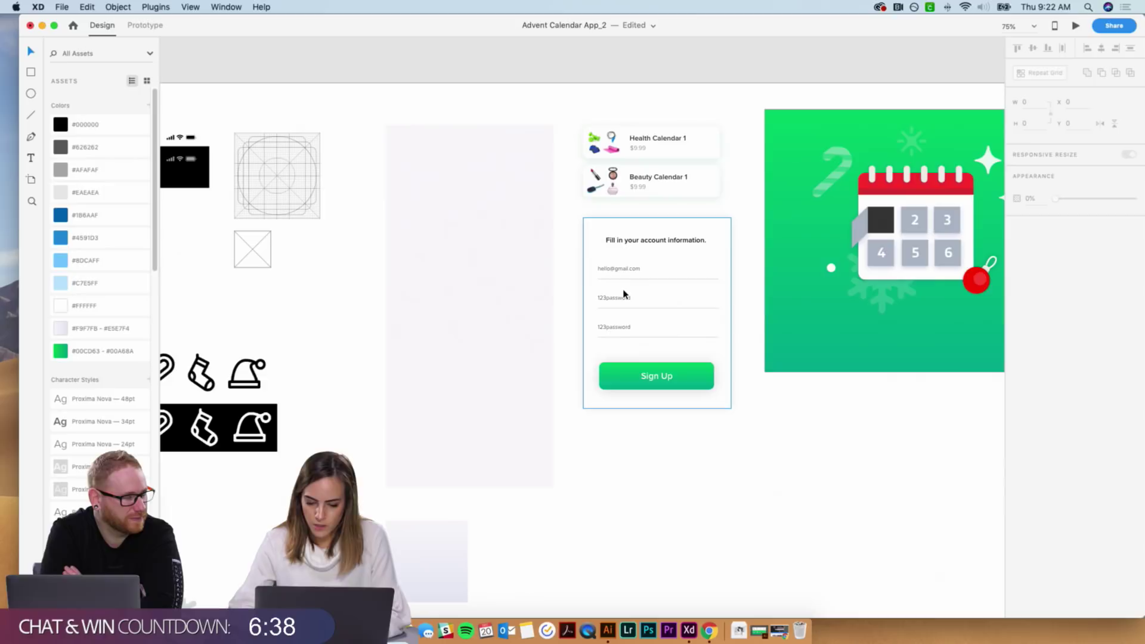
scroll(624, 294, down, 5)
scroll(624, 294, up, 3)
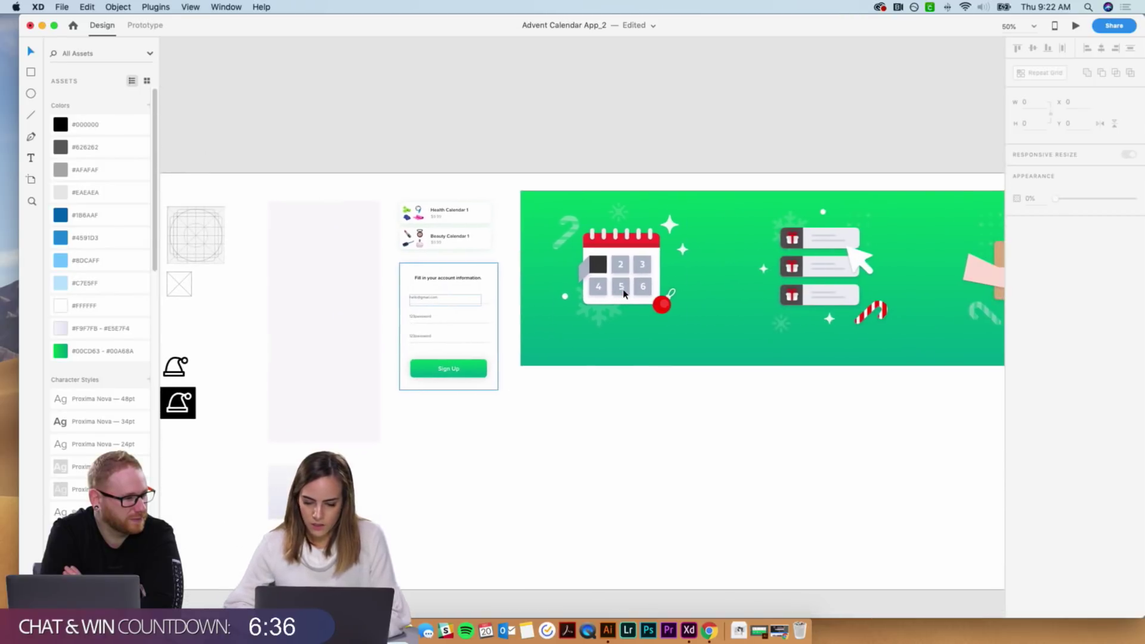
scroll(624, 294, left, 10)
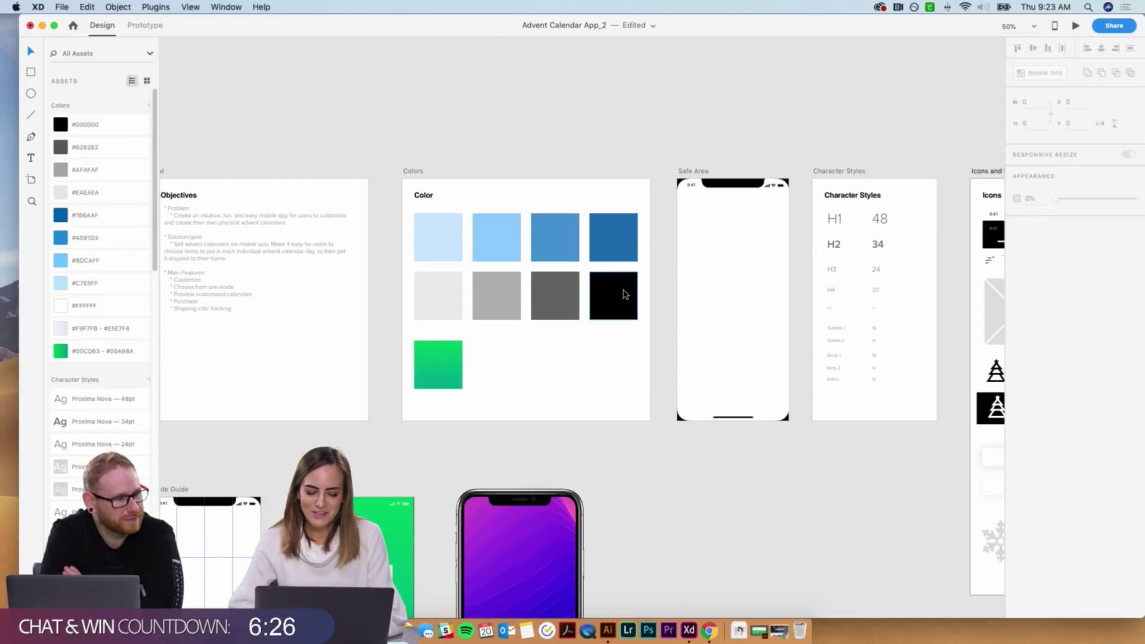
scroll(624, 294, right, 15)
scroll(624, 294, right, 5)
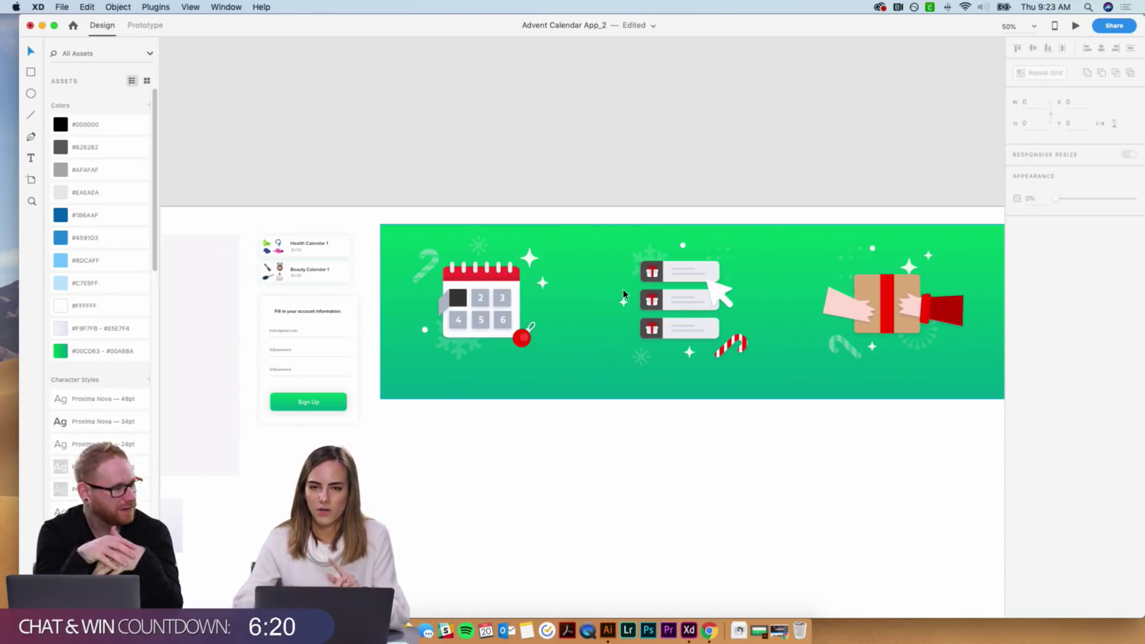
Open the GuideGuide plugin for the Guide Guide artboard and continue its trial.
scroll(623, 289, left, 10)
scroll(624, 294, left, 15)
scroll(624, 295, down, 5)
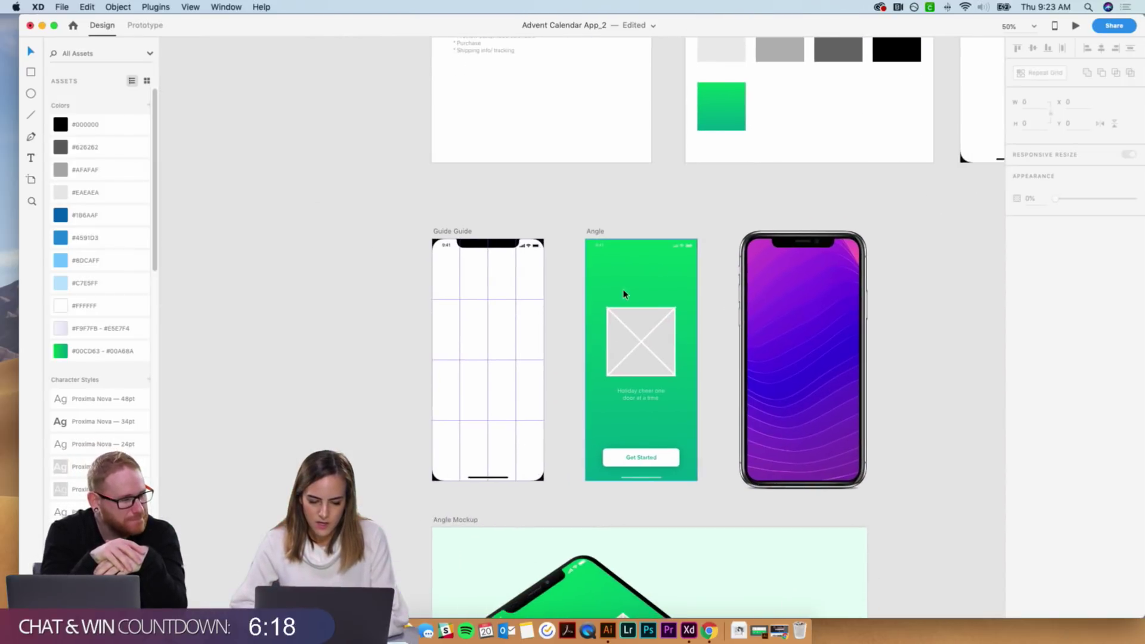
click(469, 234)
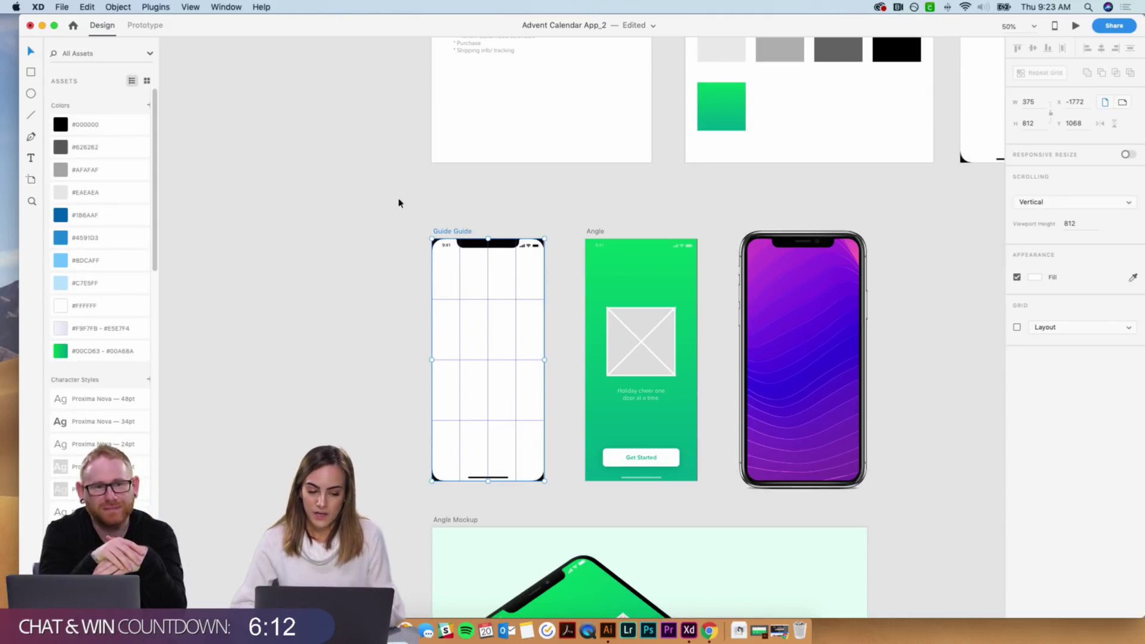
click(150, 5)
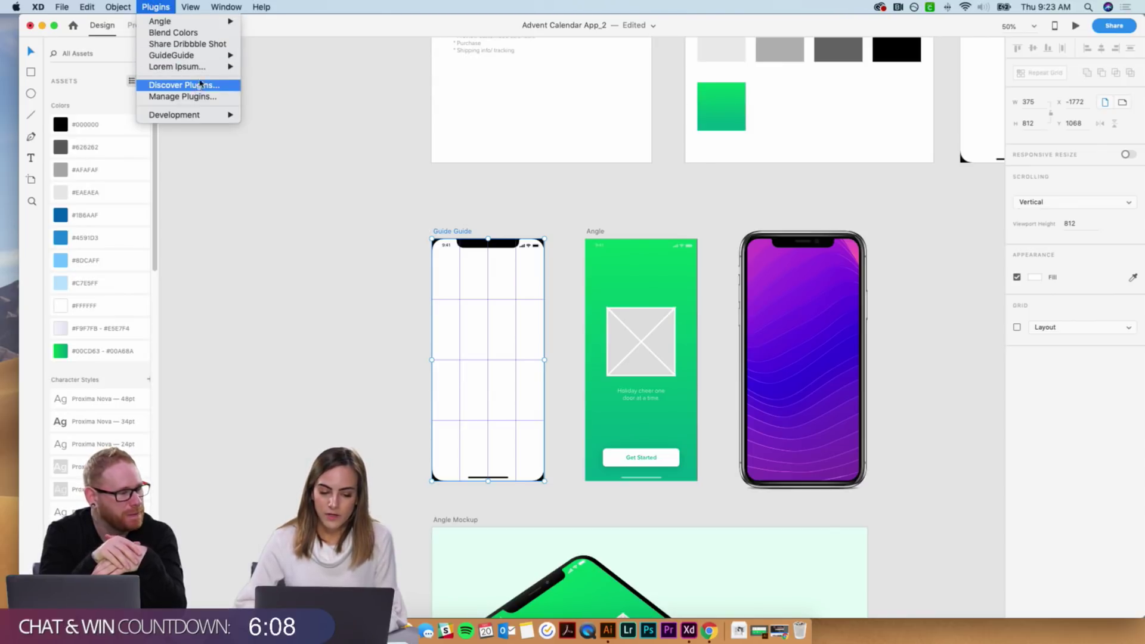
mouse_move(214, 57)
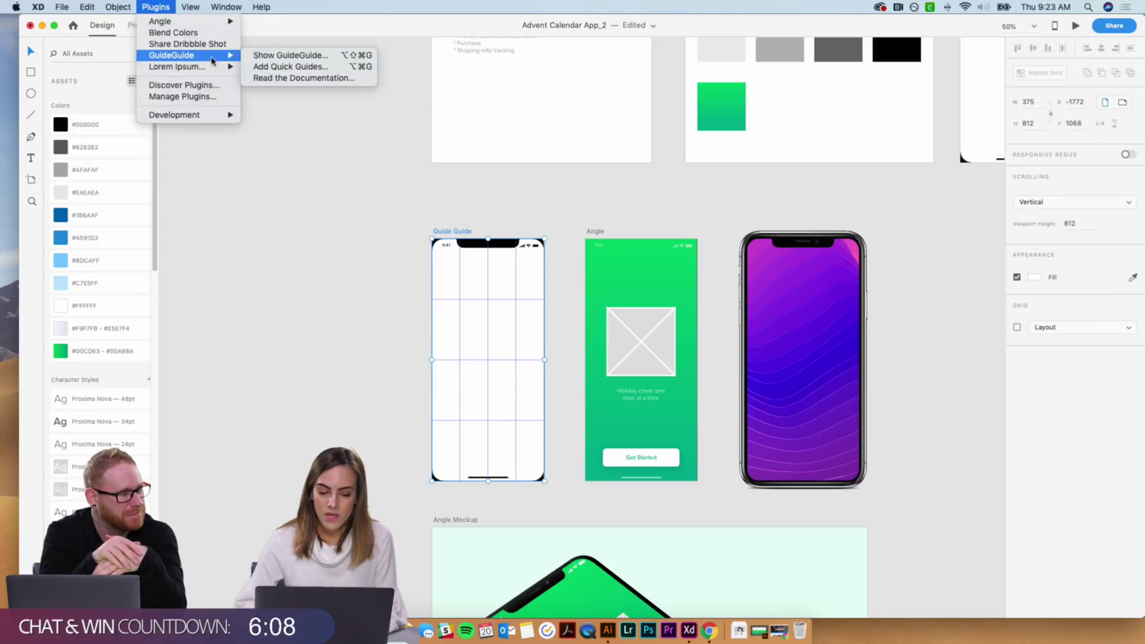
click(274, 57)
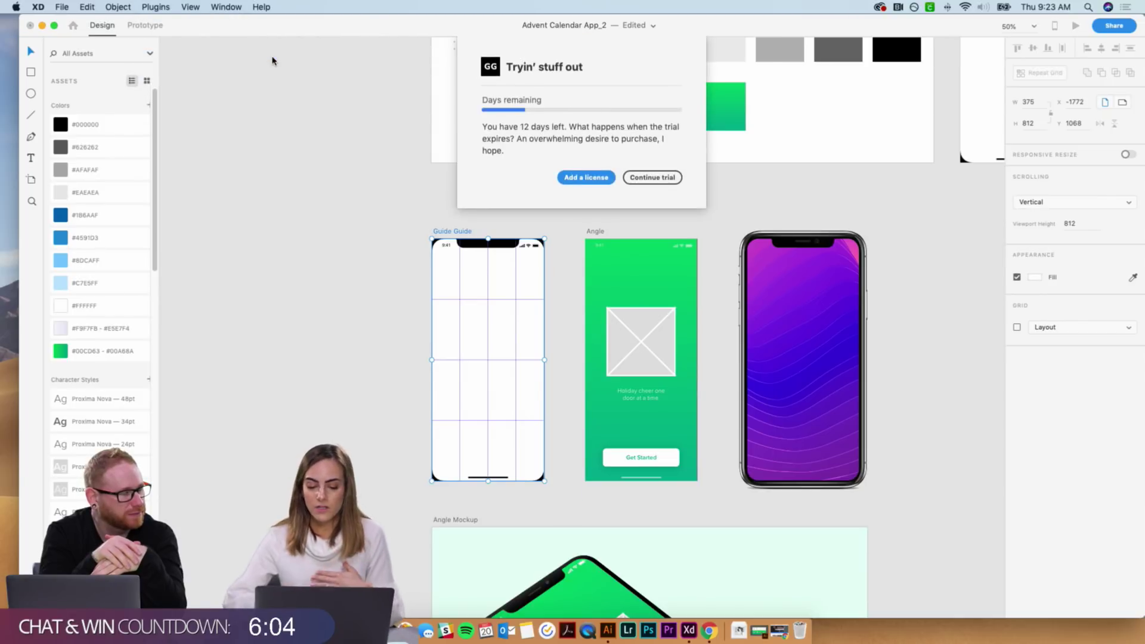
click(661, 177)
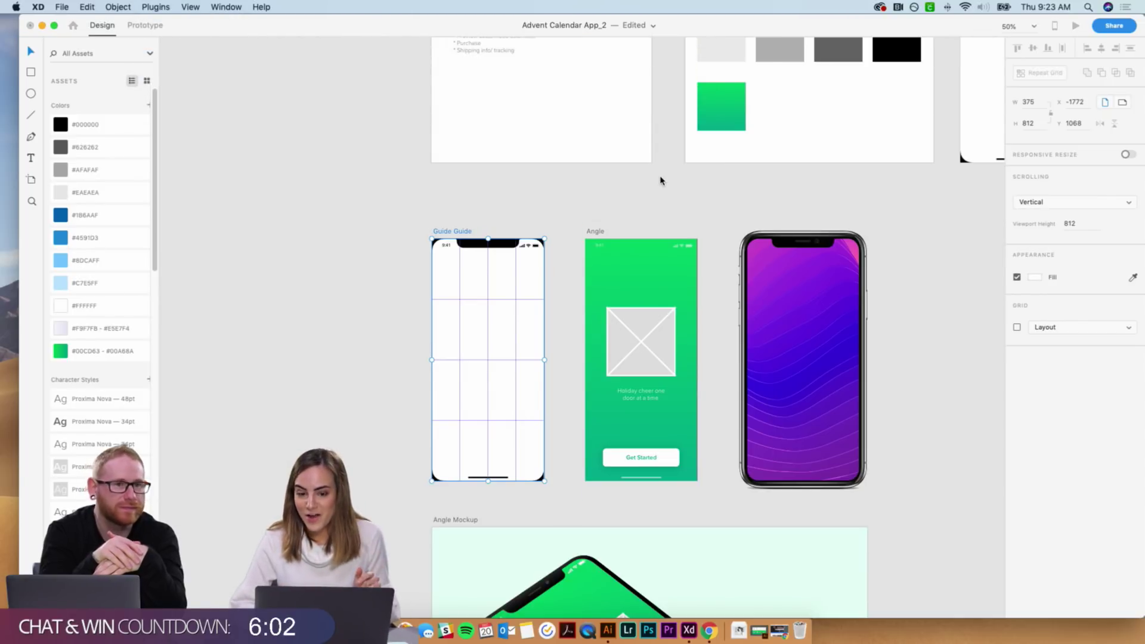
Add guides to the Guide Guide artboard with a column width of 8 and a row height of 8, and check the grid up close.
click(542, 159)
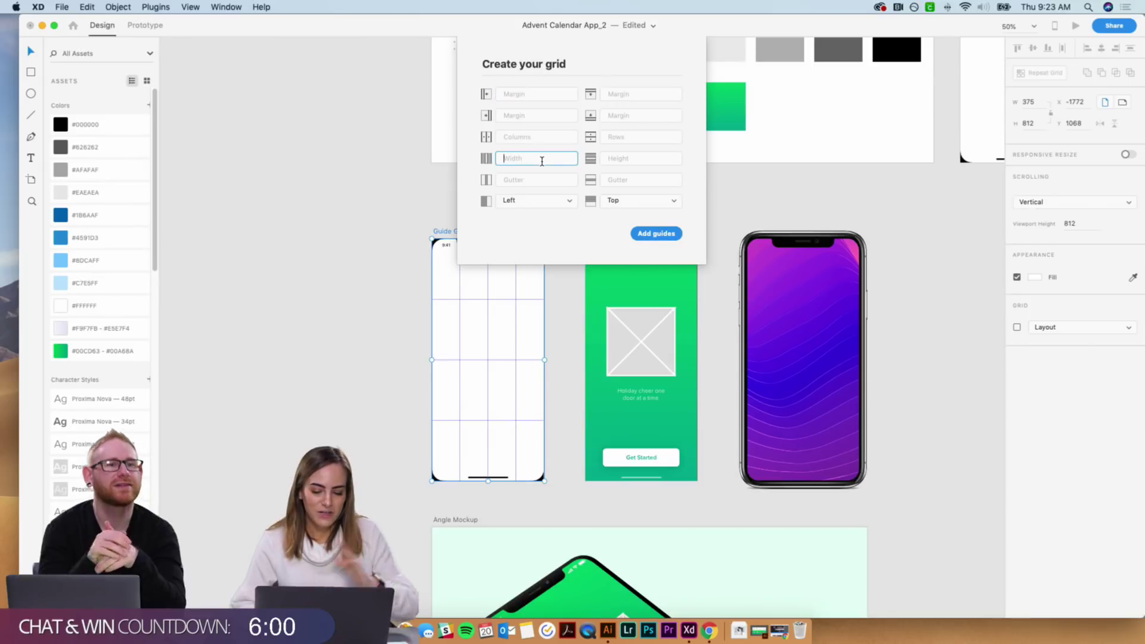
text(8)
click(634, 160)
text(8)
click(637, 235)
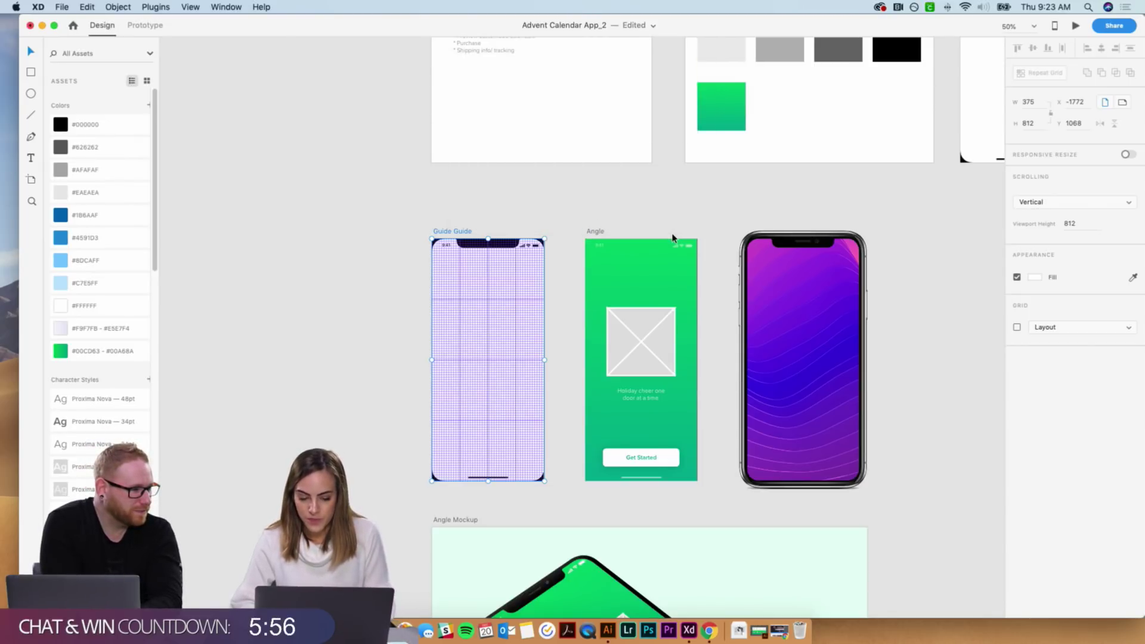
click(561, 301)
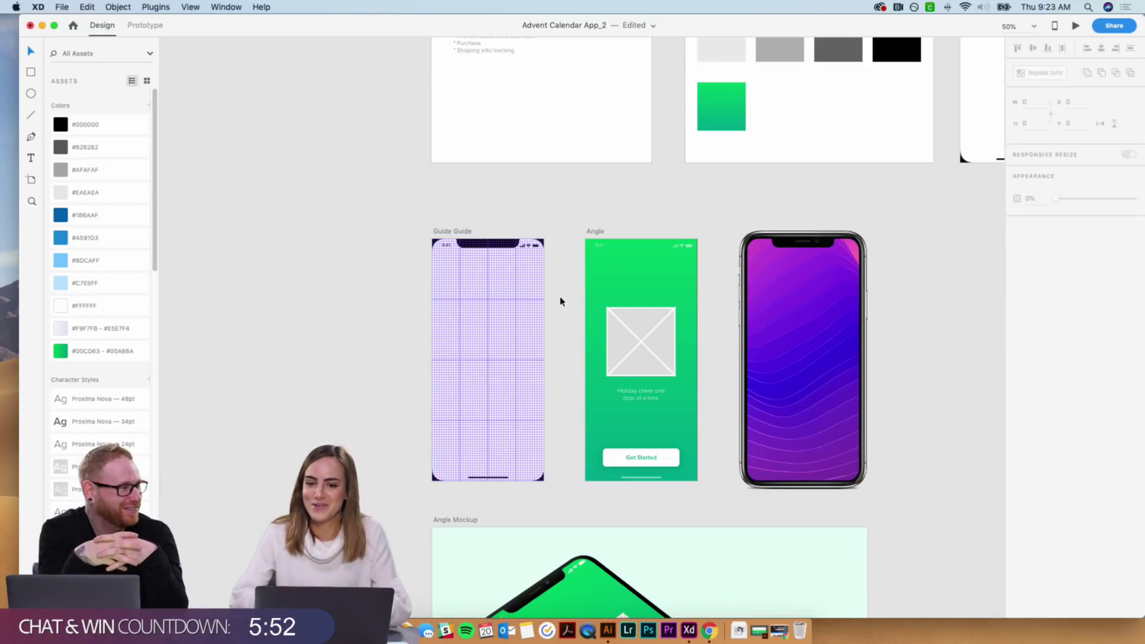
key(super+1)
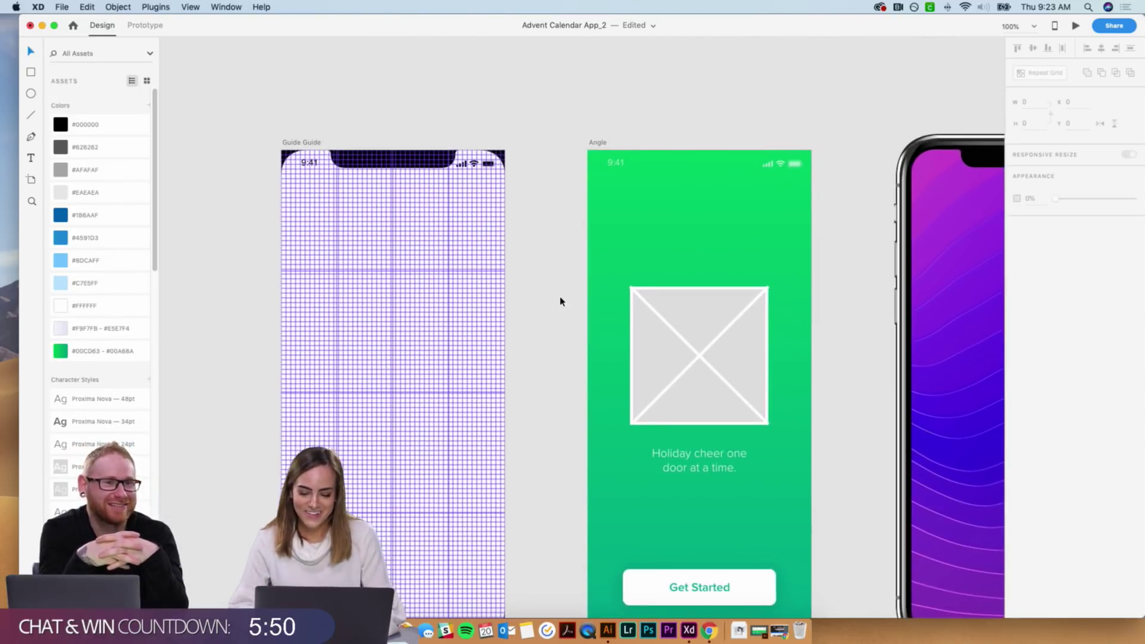
key(super+minus)
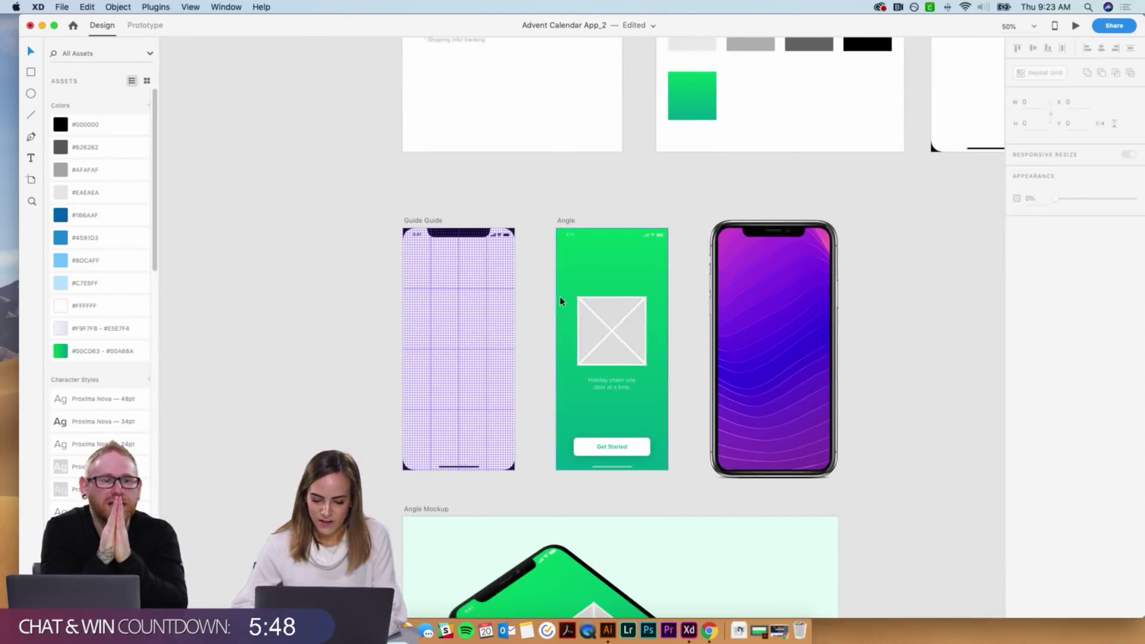
Examine the Angle Mockup artboard against the Angle screen above it, including that screen's tagline text.
scroll(559, 299, down, 4)
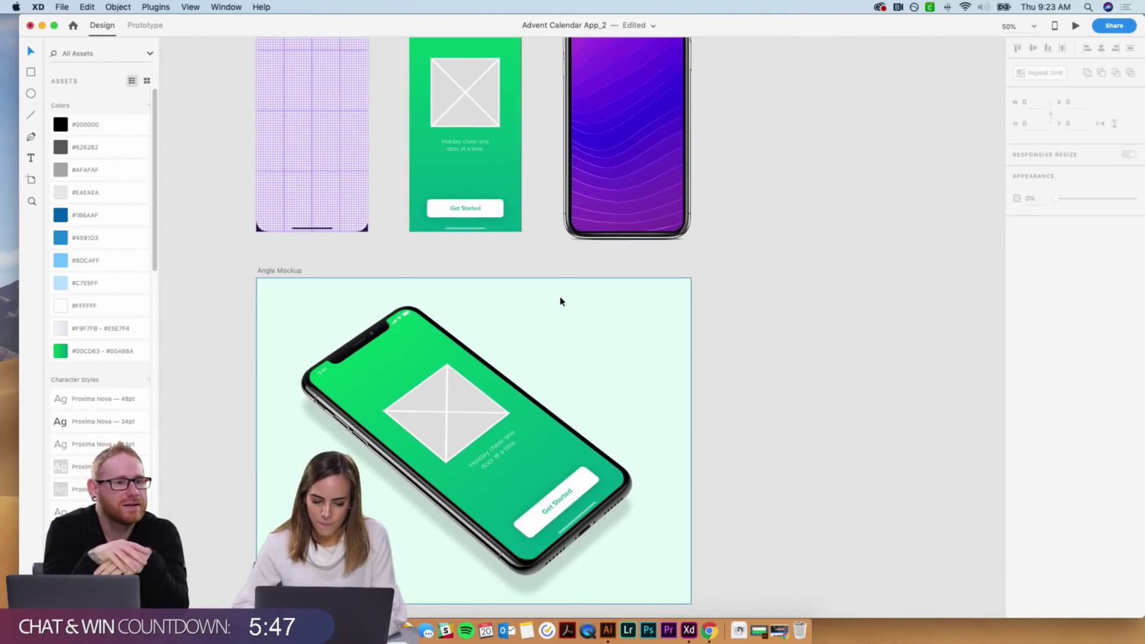
click(255, 289)
scroll(255, 289, down, 1)
click(234, 294)
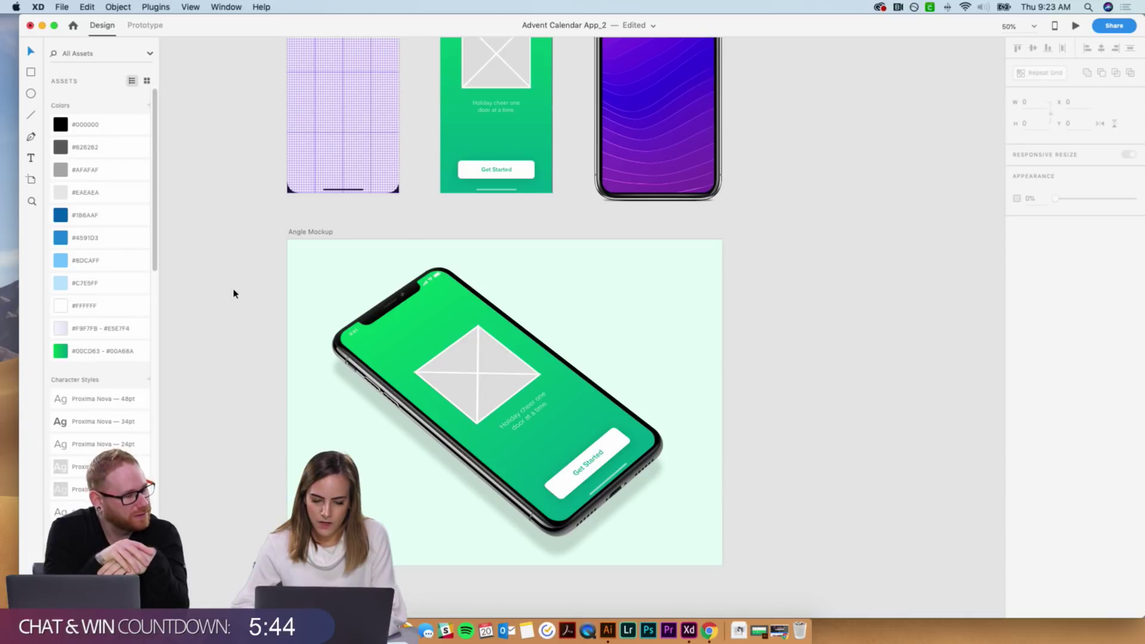
scroll(233, 294, up, 3)
scroll(234, 294, left, 1)
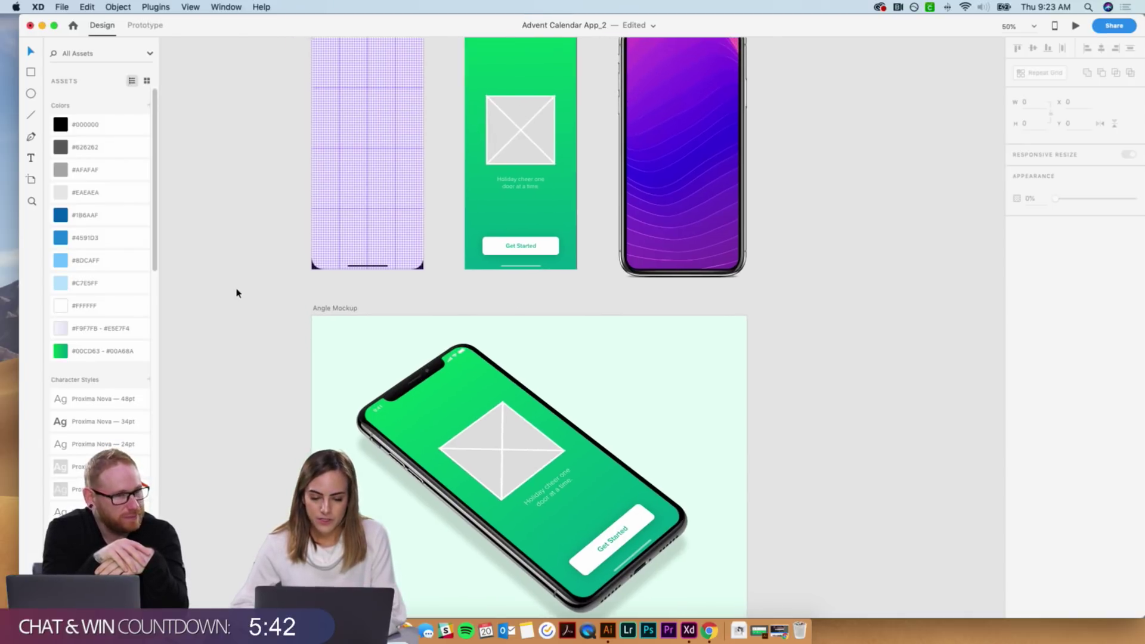
click(490, 156)
click(492, 199)
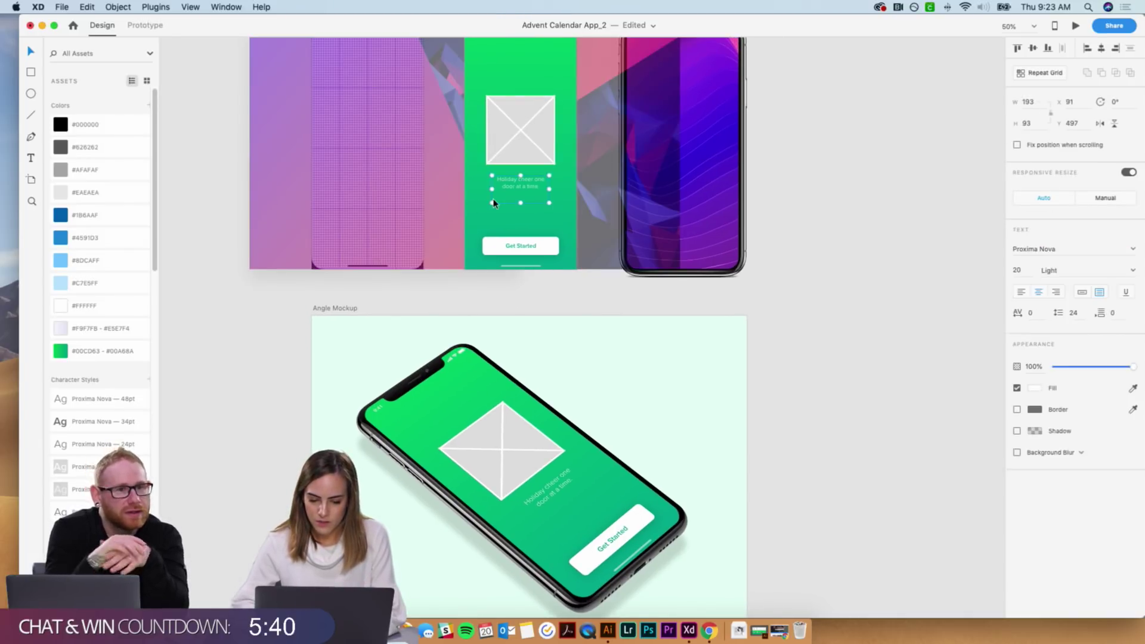
double_click(493, 199)
click(845, 206)
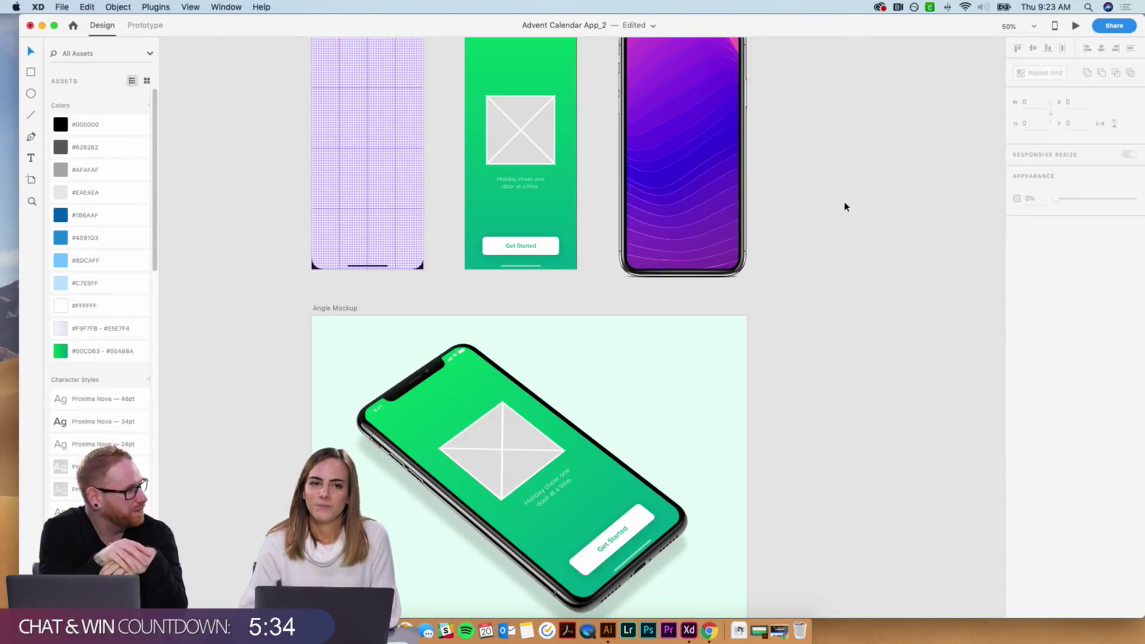
Look over the style guide artboards again, and examine the Angle screen and the purple phone mockup close up.
scroll(814, 223, up, 10)
scroll(814, 222, right, 8)
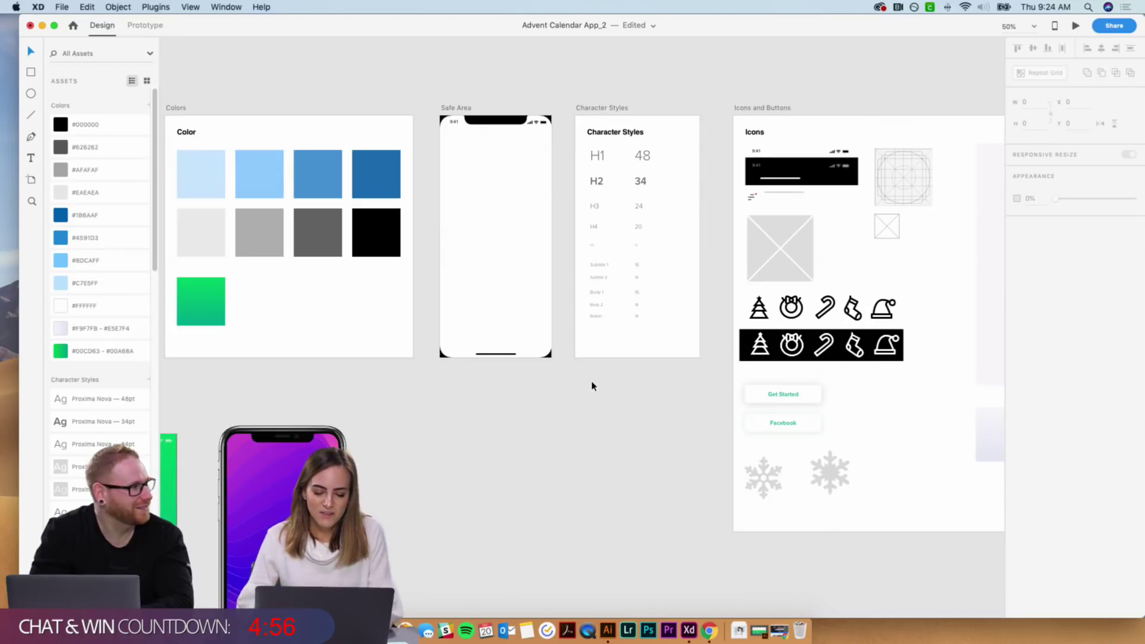
scroll(593, 386, down, 10)
scroll(593, 386, left, 3)
scroll(592, 386, up, 3)
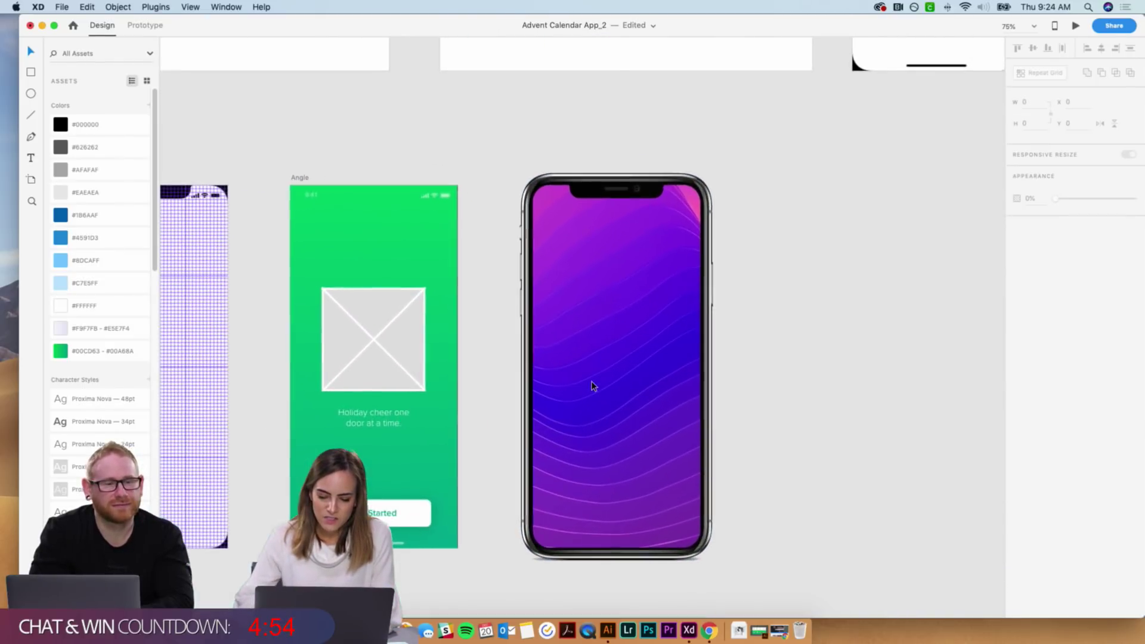
scroll(592, 386, down, 3)
scroll(592, 386, left, 3)
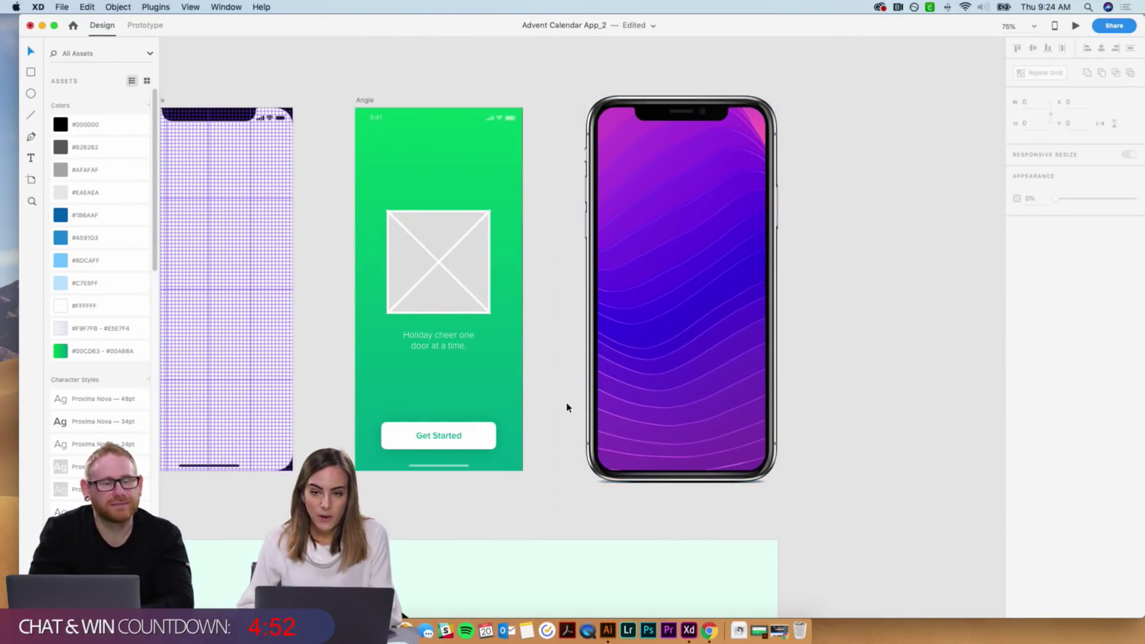
click(158, 7)
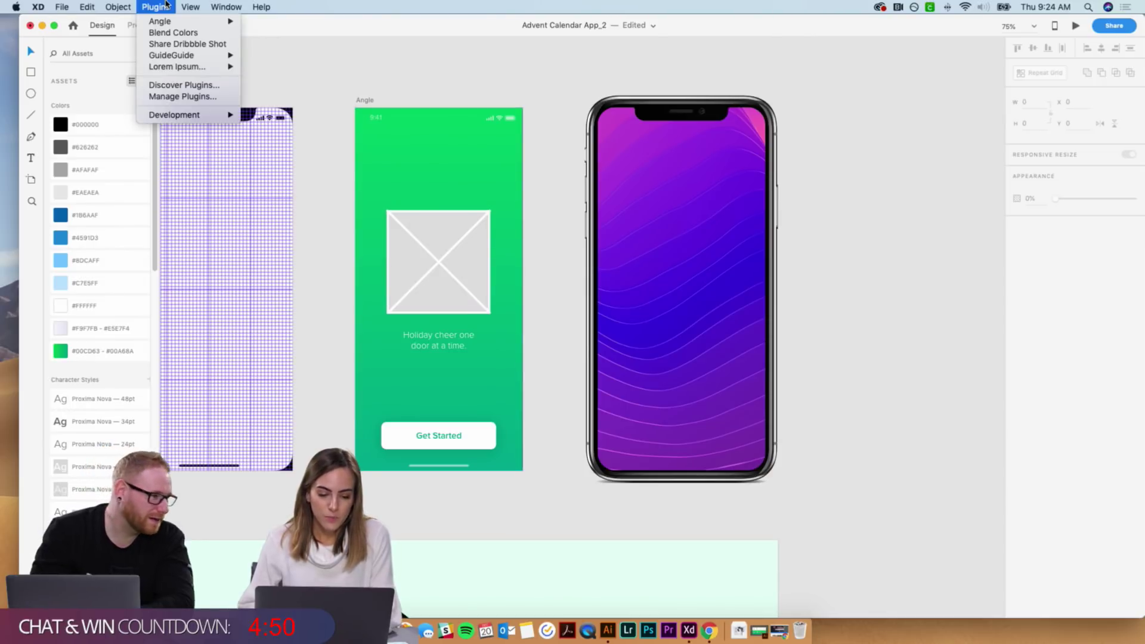
mouse_move(190, 7)
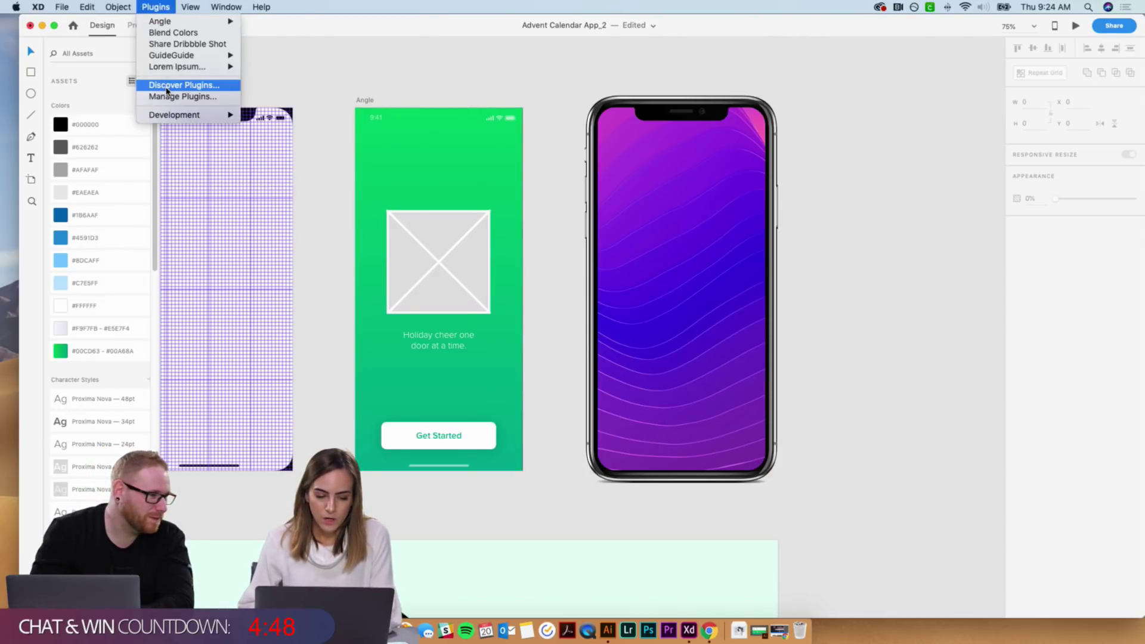
click(361, 79)
Copy the contents of the Dash board with Content artboard and paste them onto the Angle artboard.
key(super+minus)
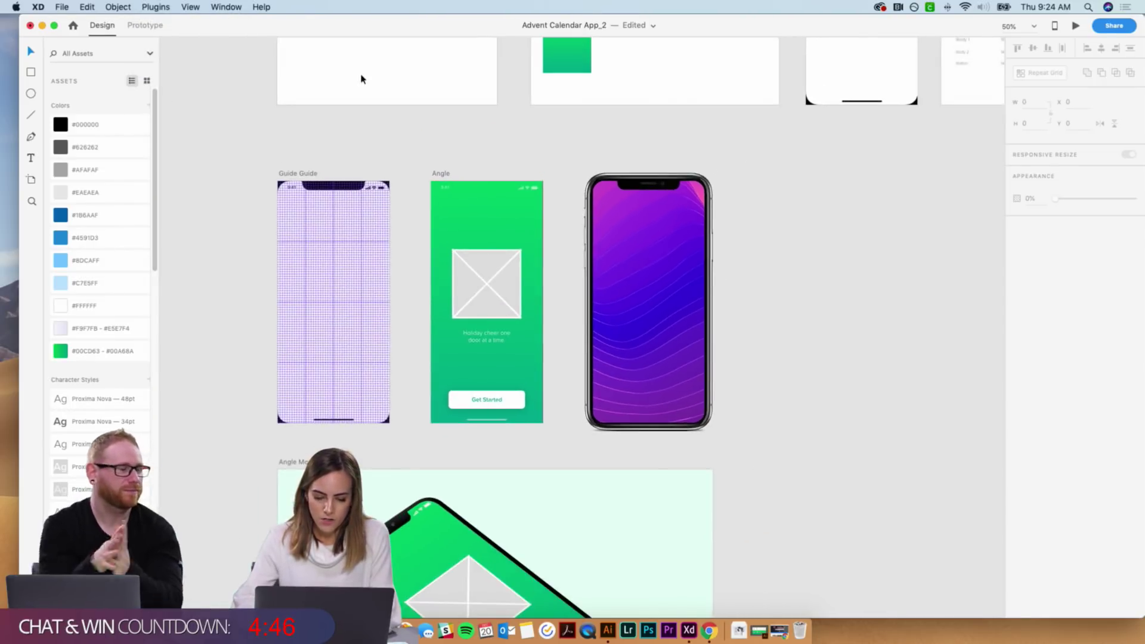
scroll(361, 79, down, 20)
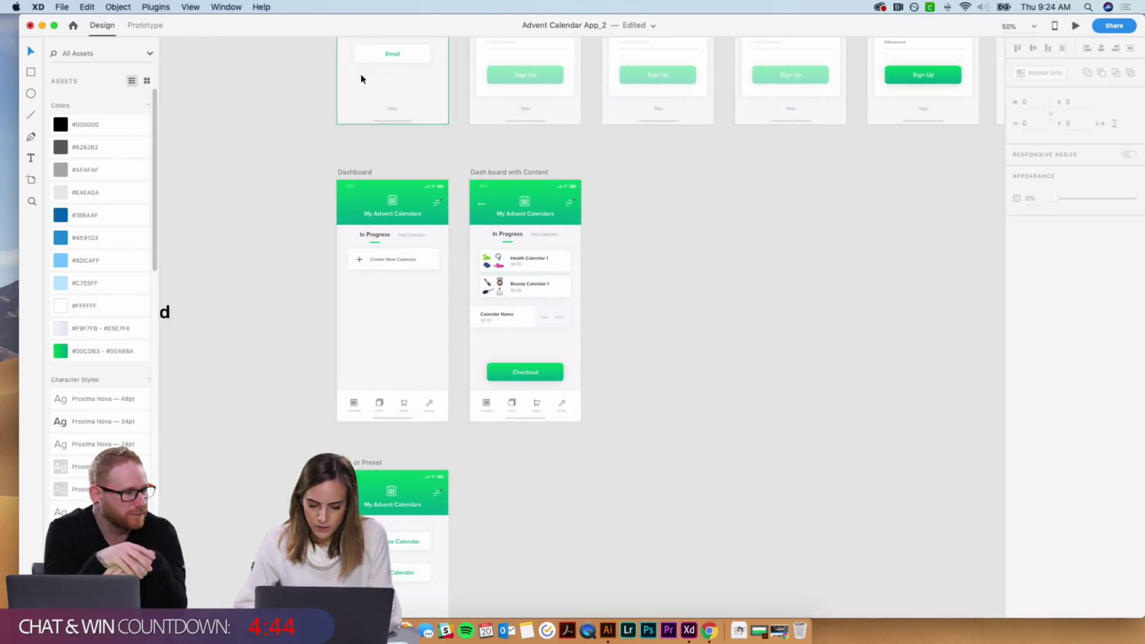
scroll(360, 79, down, 2)
click(524, 159)
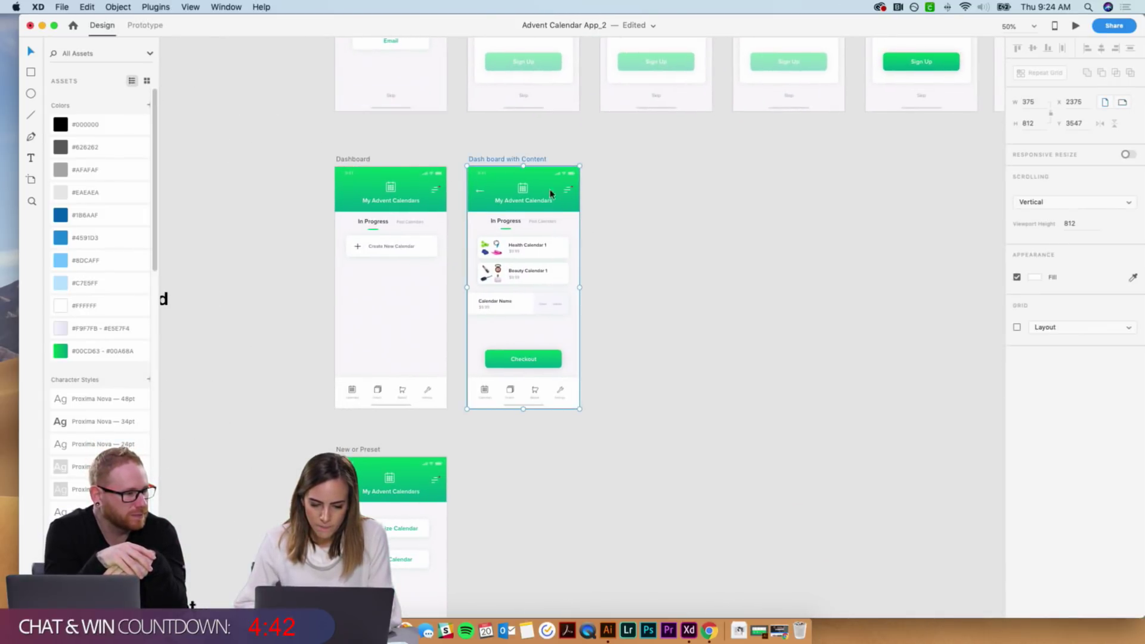
drag(634, 444, 482, 177)
scroll(483, 180, up, 15)
scroll(482, 180, left, 10)
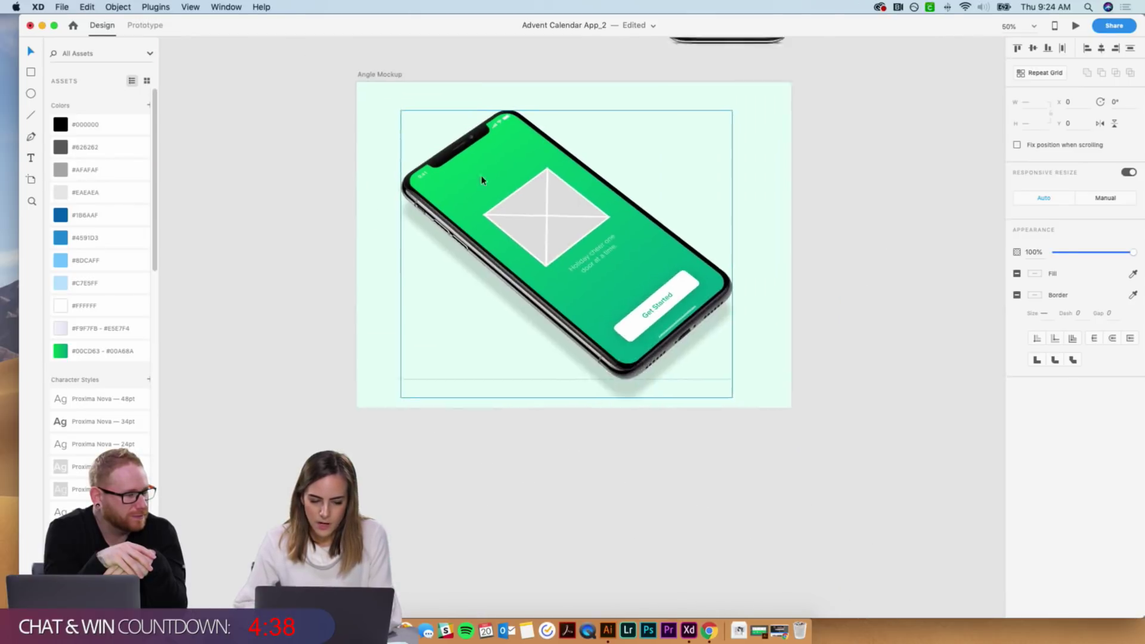
scroll(482, 180, up, 2)
scroll(482, 180, right, 2)
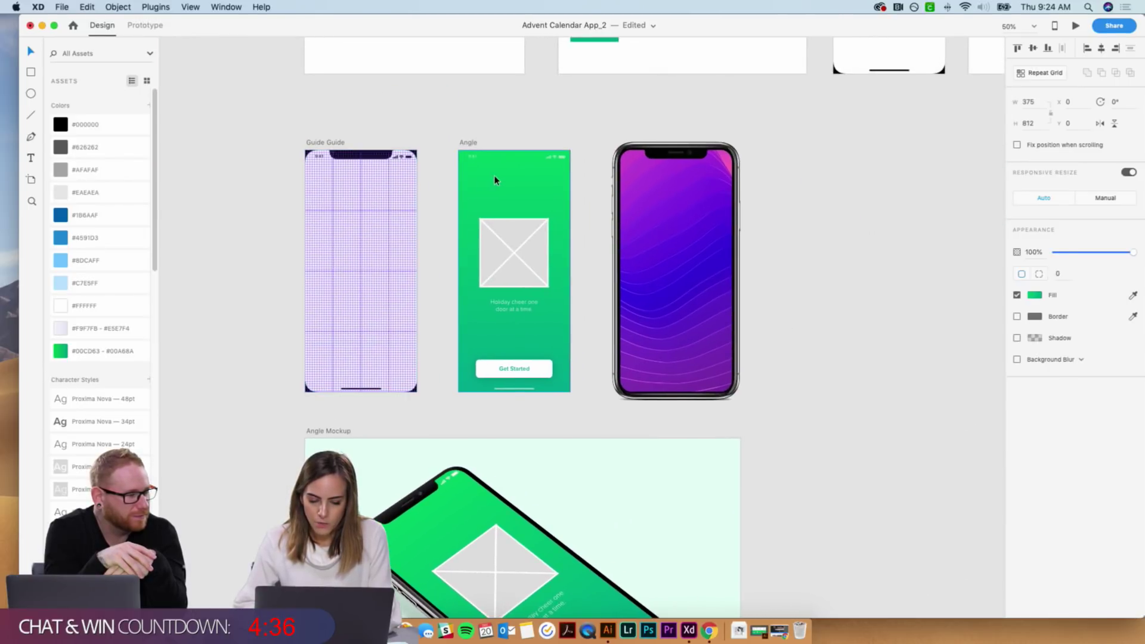
click(494, 180)
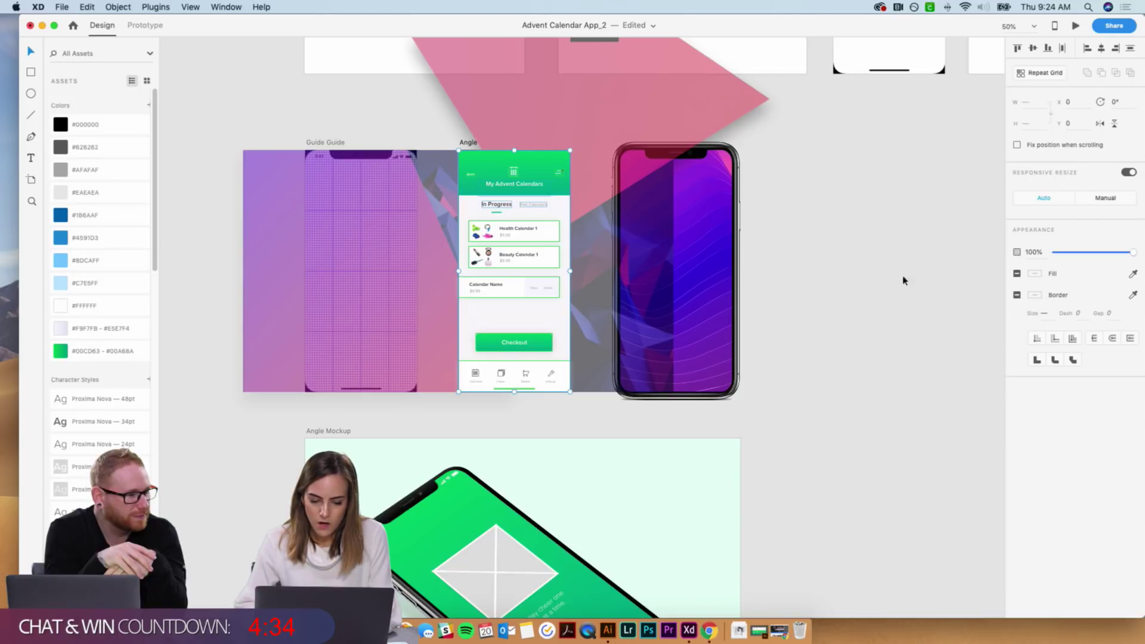
click(886, 302)
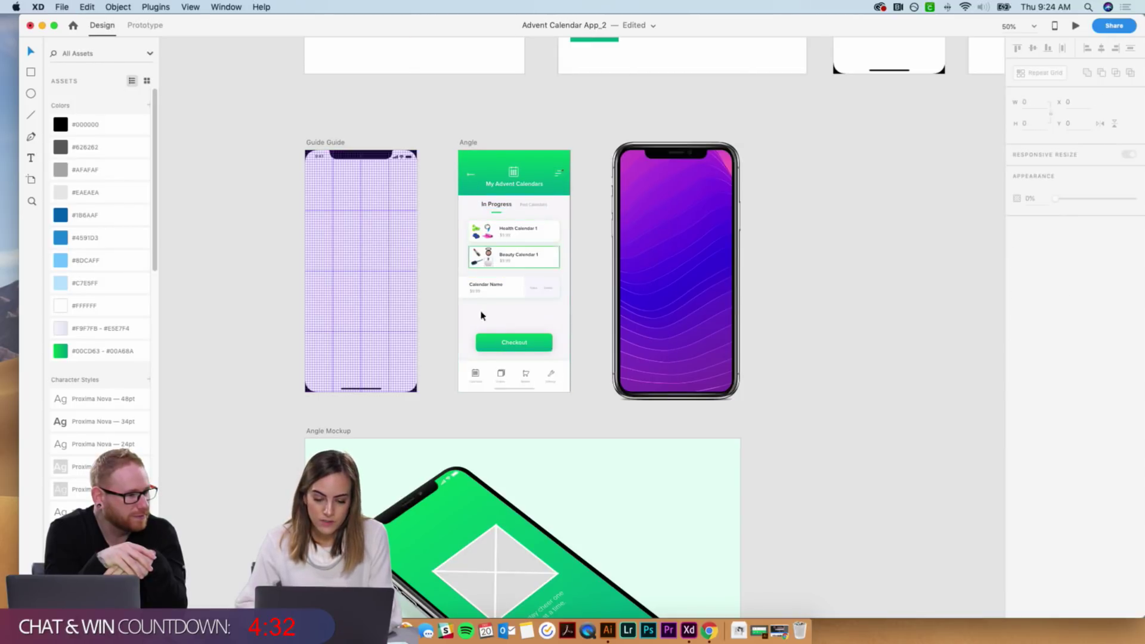
In the Angle Mockup artboard's layers, expand the phone's Screen Shot group and its mask group, and select the Screen path.
scroll(480, 377, down, 2)
scroll(480, 377, right, 1)
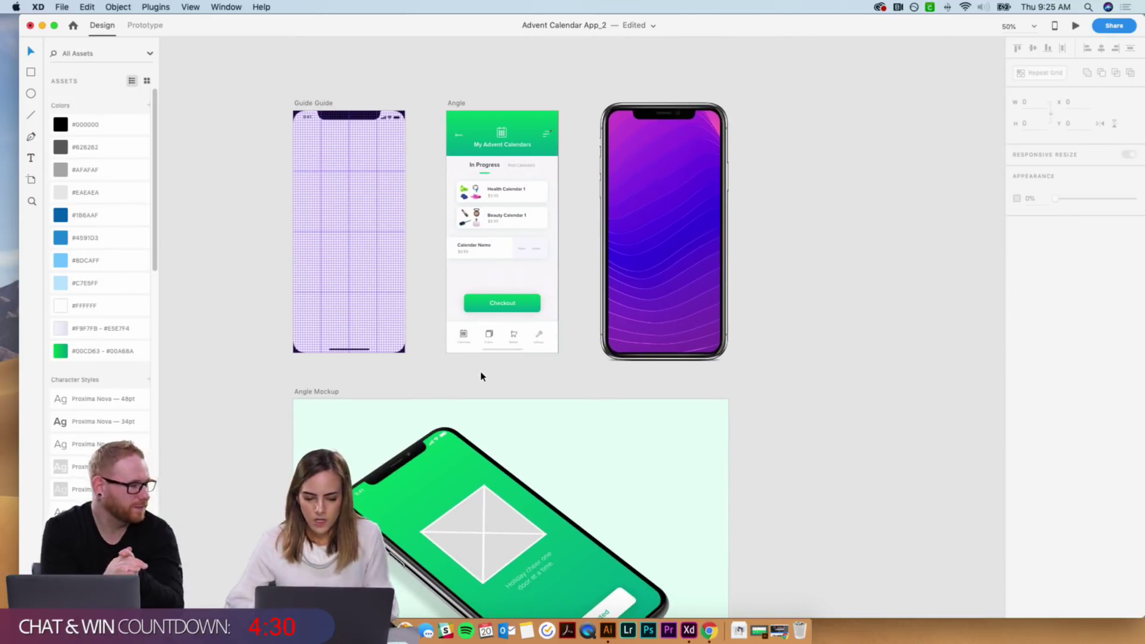
scroll(482, 377, down, 4)
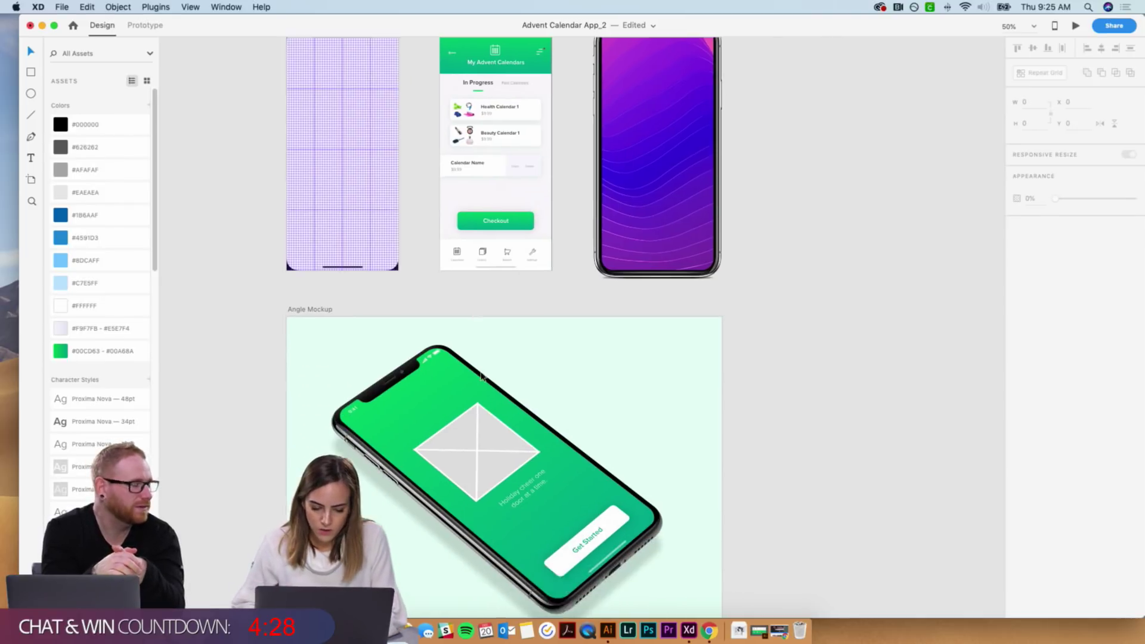
scroll(447, 385, down, 7)
scroll(447, 385, left, 1)
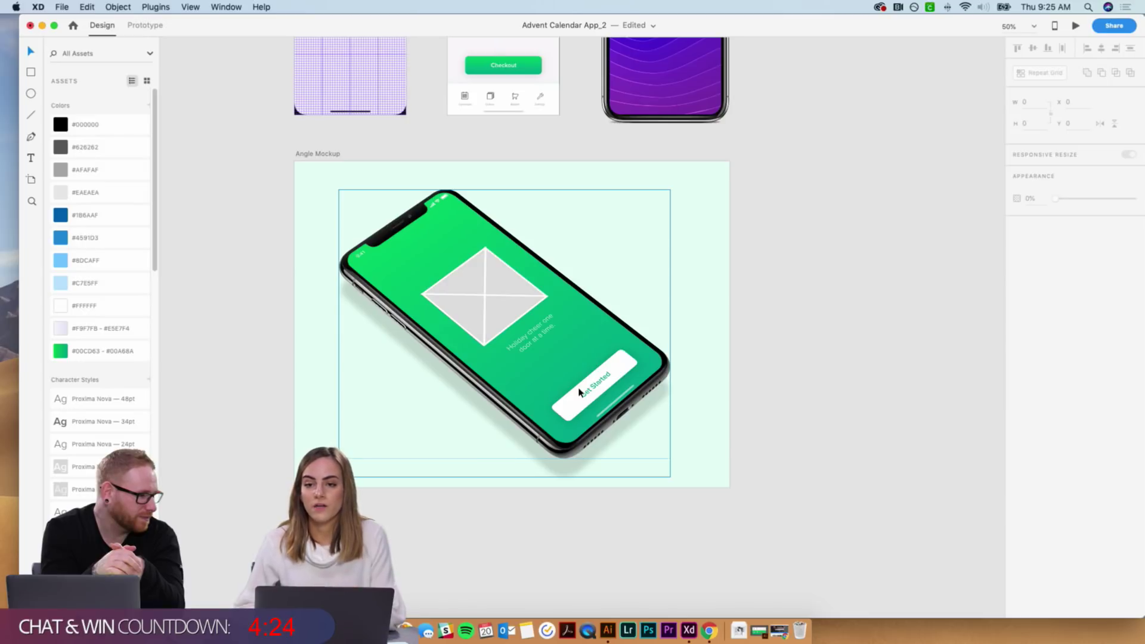
click(474, 345)
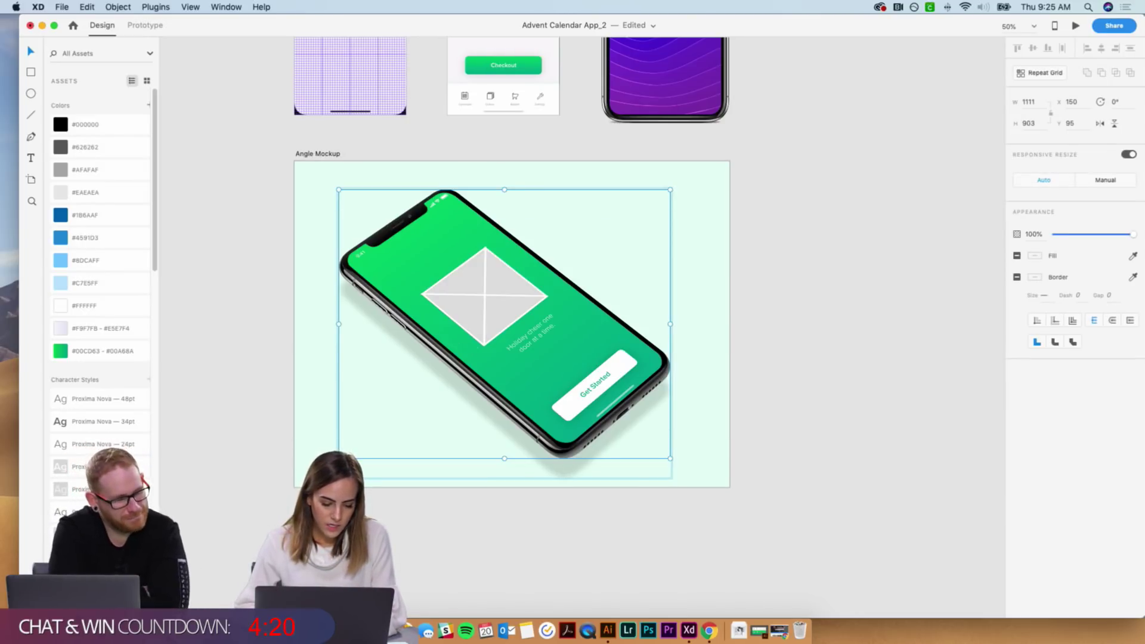
key(super+y)
click(67, 112)
click(78, 124)
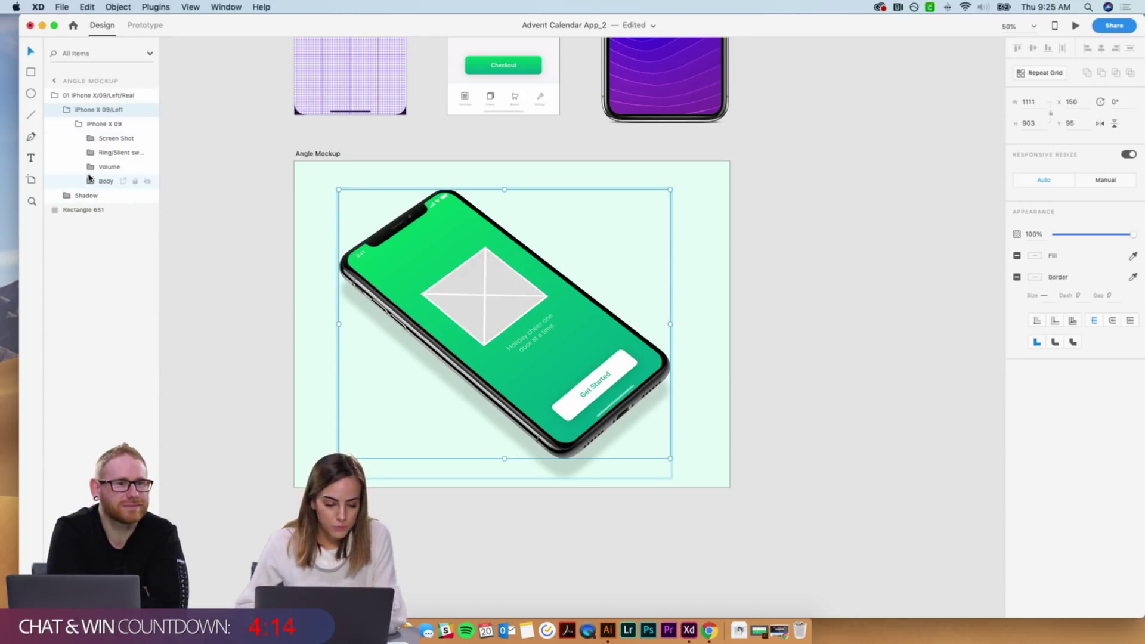
click(89, 139)
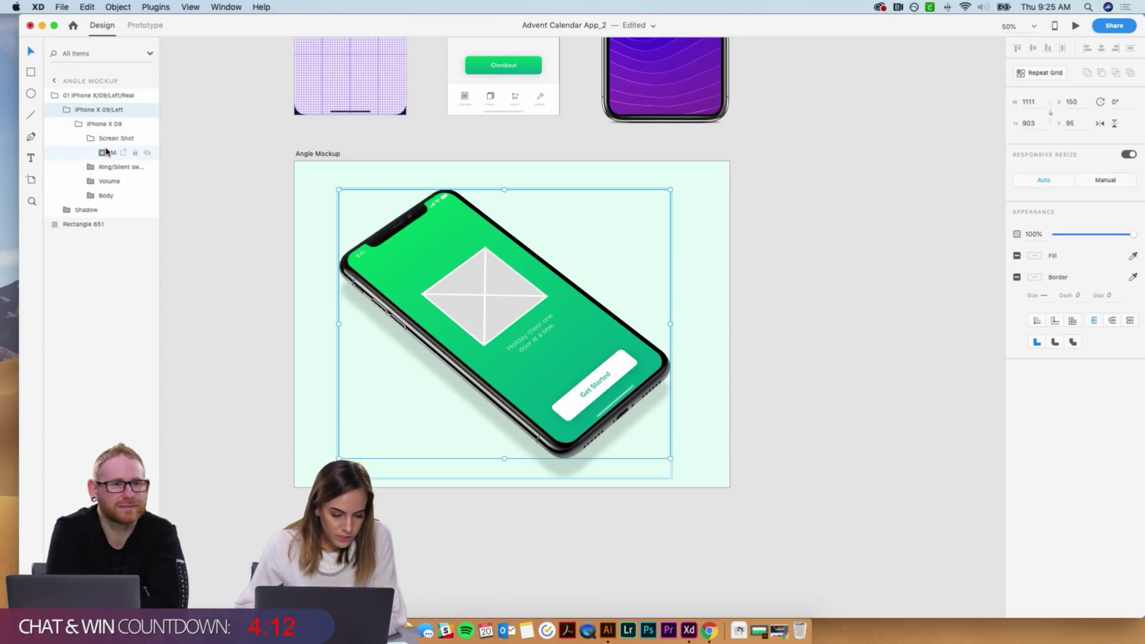
click(109, 154)
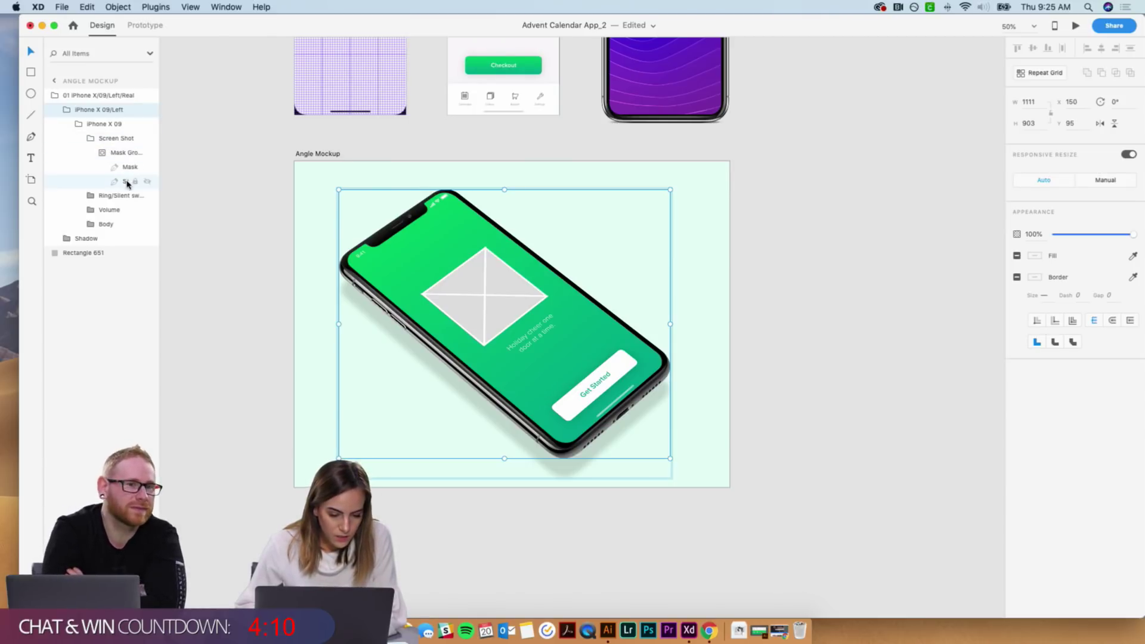
click(126, 183)
double_click(133, 183)
Apply the Angle artboard to the selected Screen path with the Angle plugin's Apply Mockup, at 3x pixel density and Best quality, and deselect.
click(156, 6)
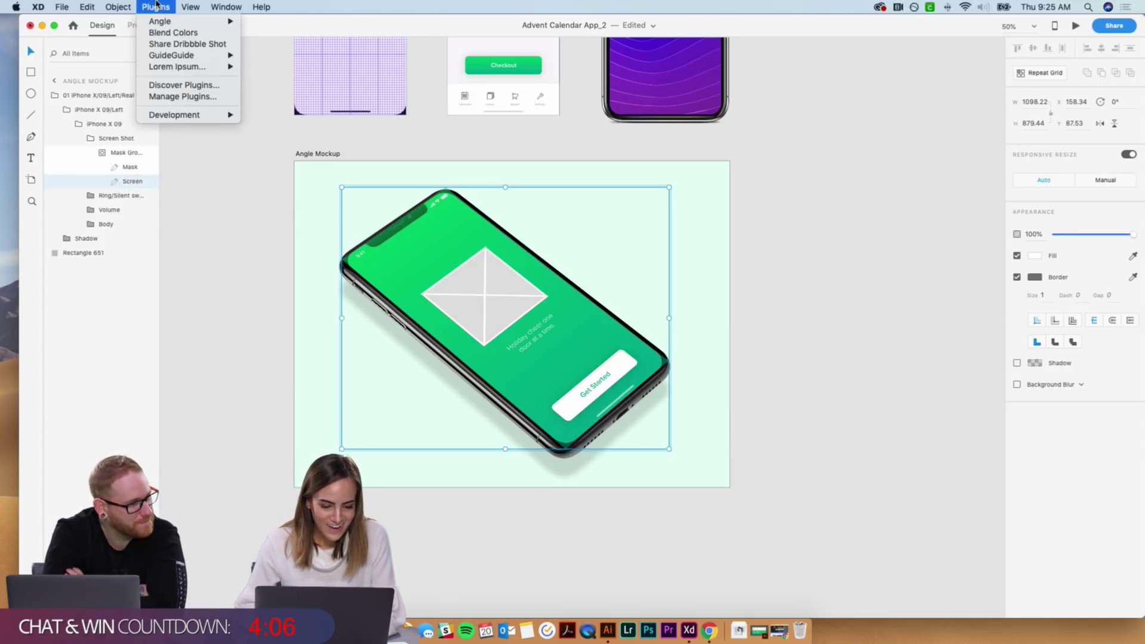
mouse_move(163, 23)
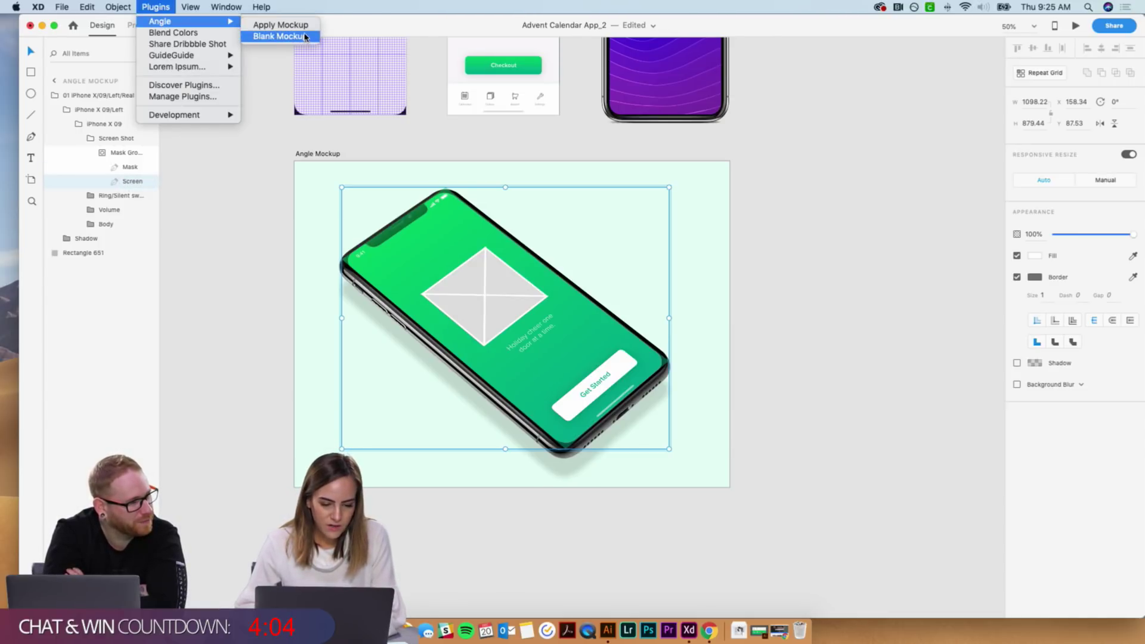
click(281, 25)
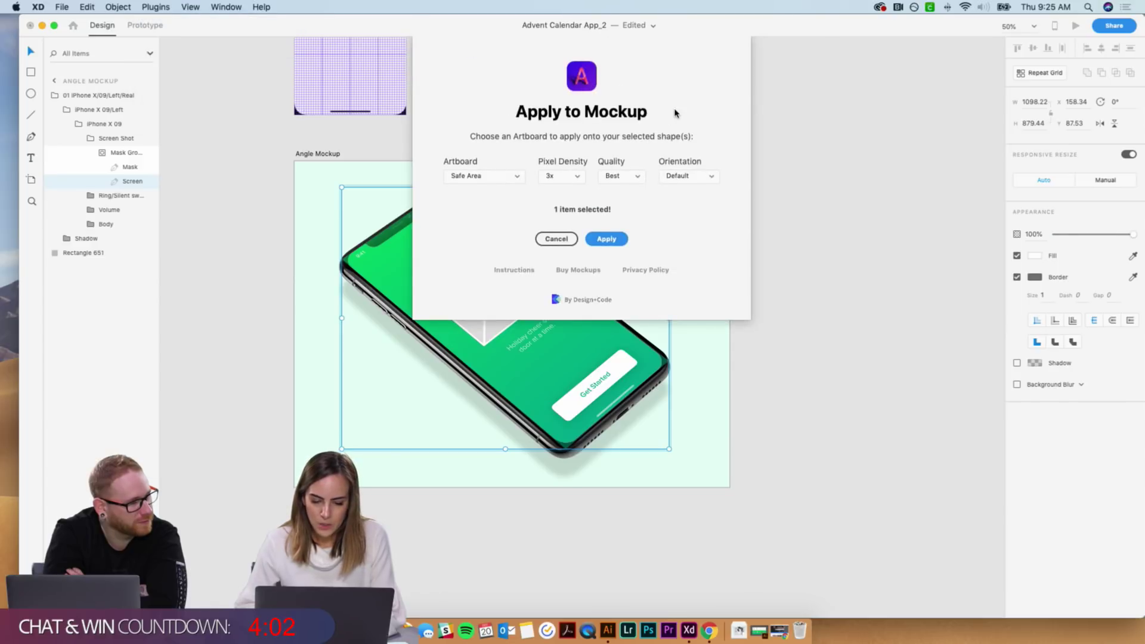
click(515, 178)
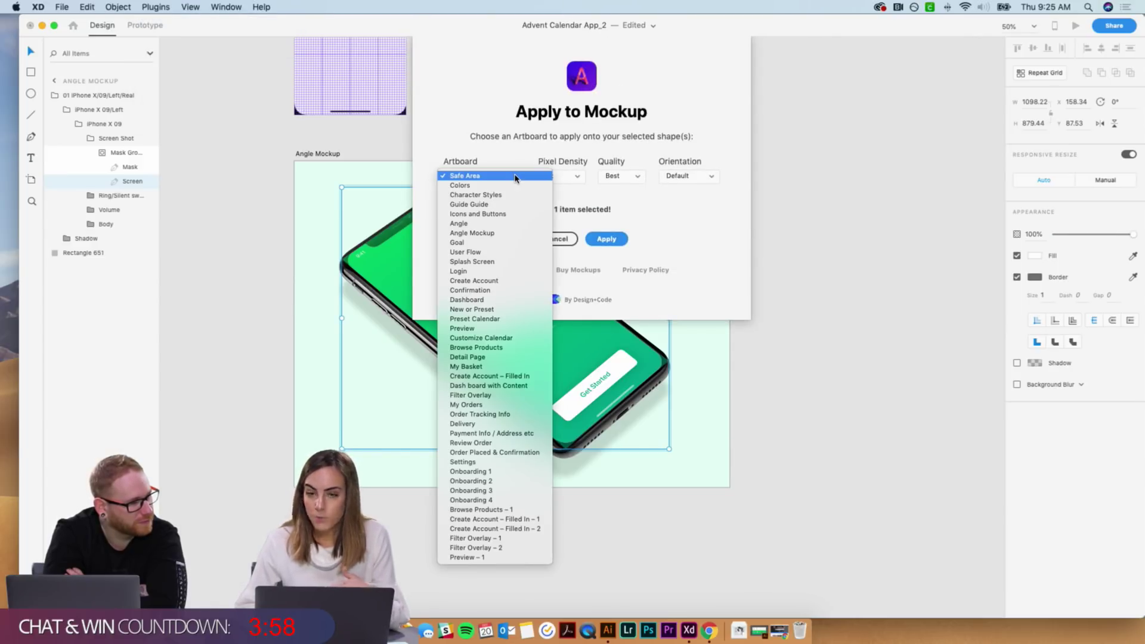
click(469, 226)
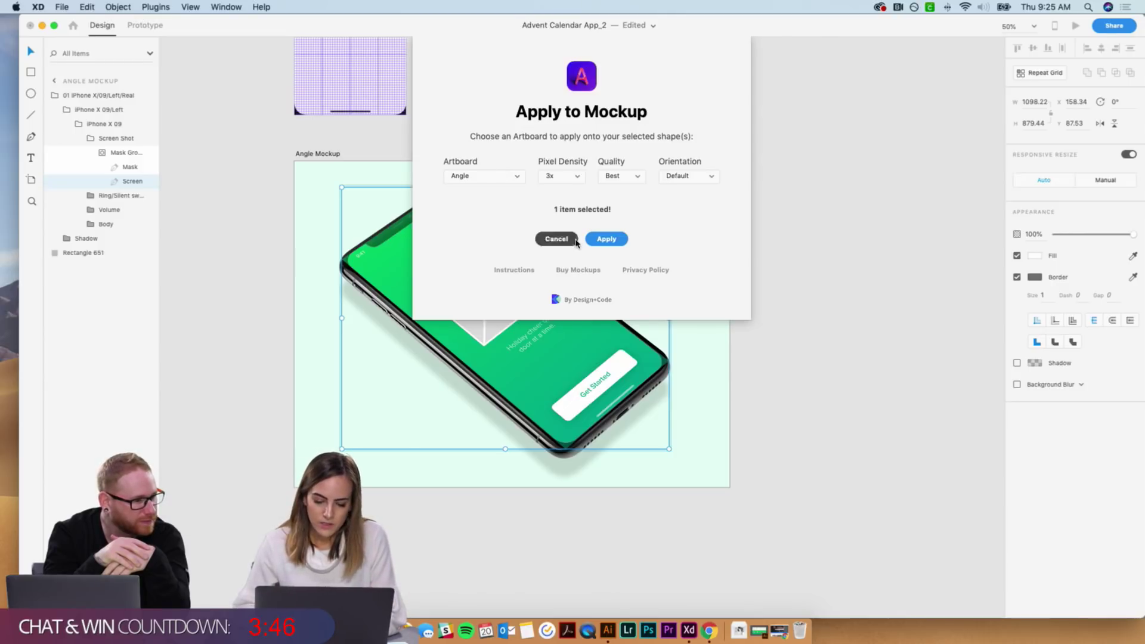
click(606, 239)
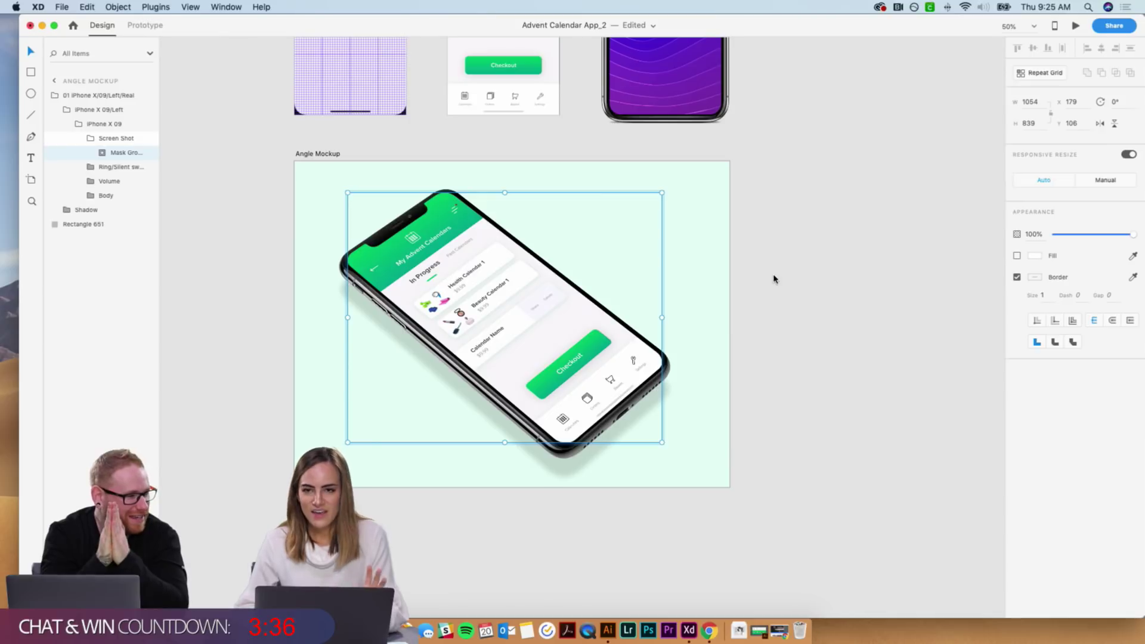
scroll(774, 280, up, 4)
click(774, 279)
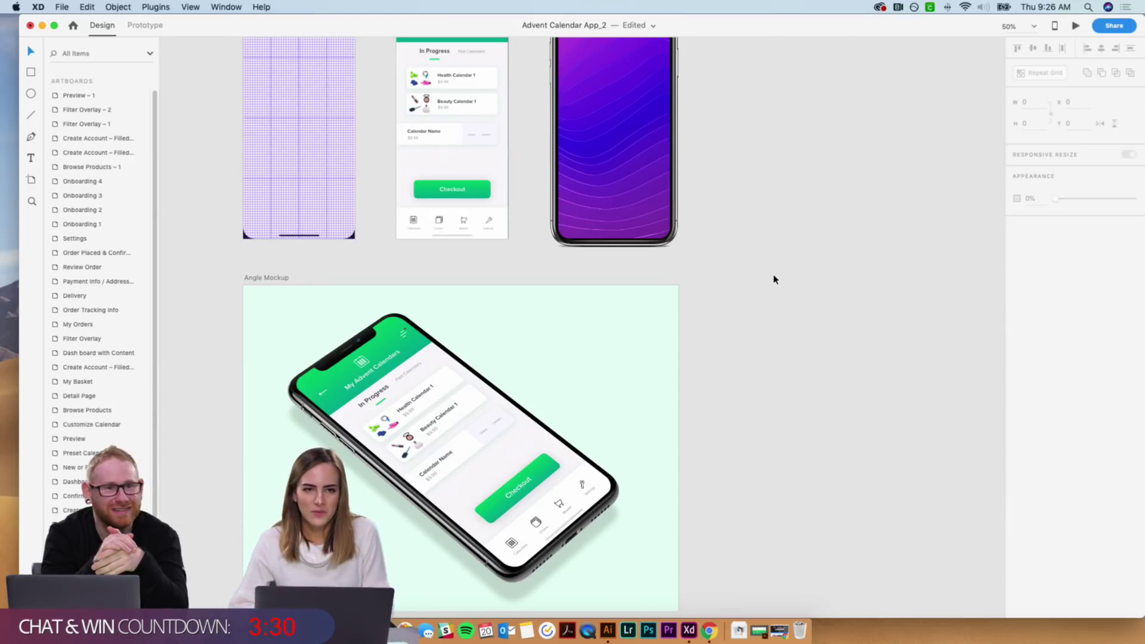
Look over the Angle Mockup artboard, the welcome and login screens and the Icons and Buttons artboard, and examine the User Flow artboard close up.
scroll(774, 279, down, 4)
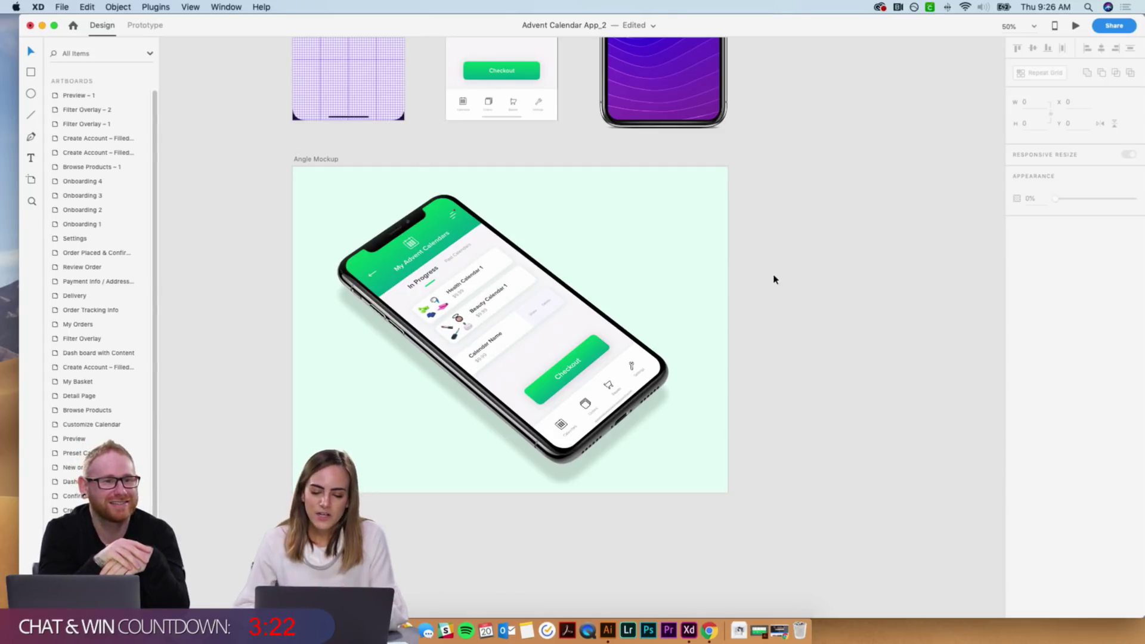
scroll(775, 279, up, 2)
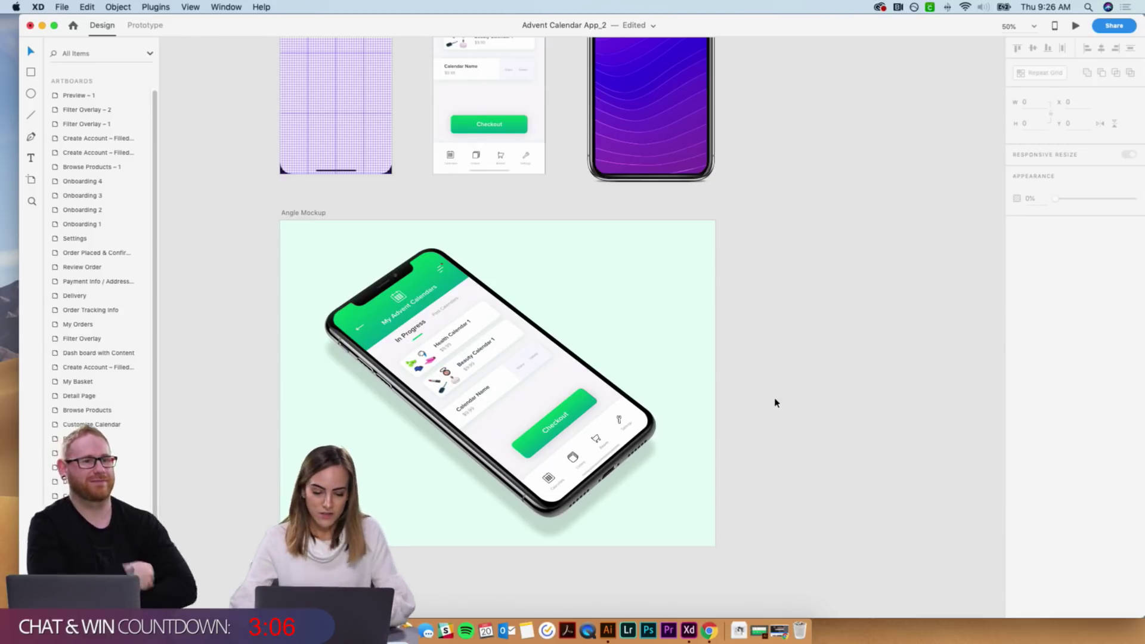
scroll(776, 402, down, 3)
scroll(776, 403, right, 5)
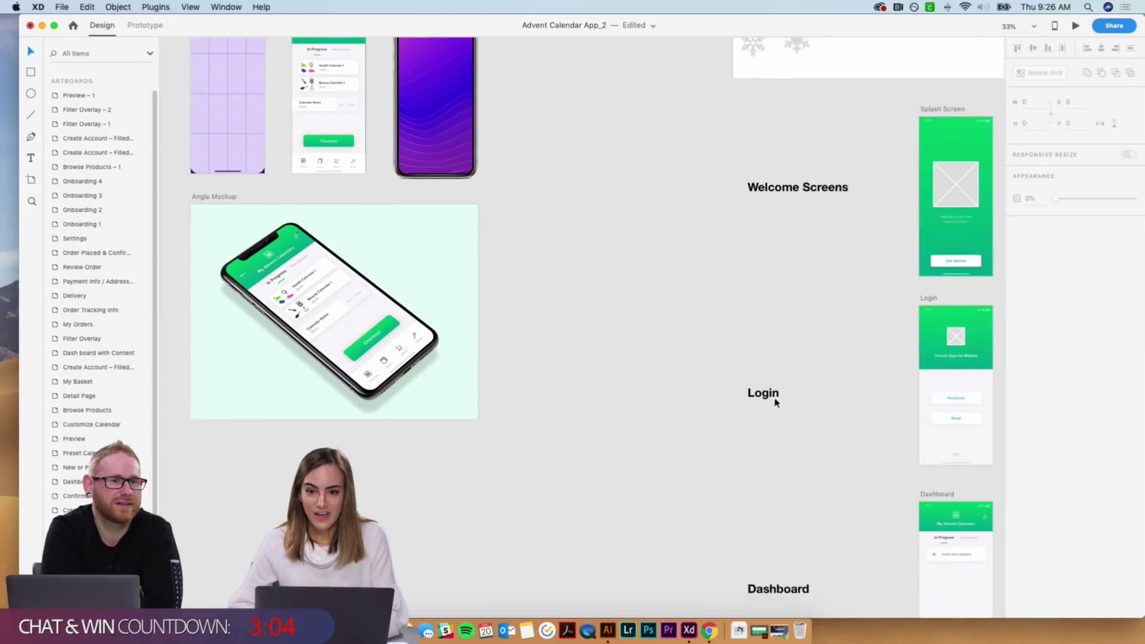
scroll(776, 403, right, 5)
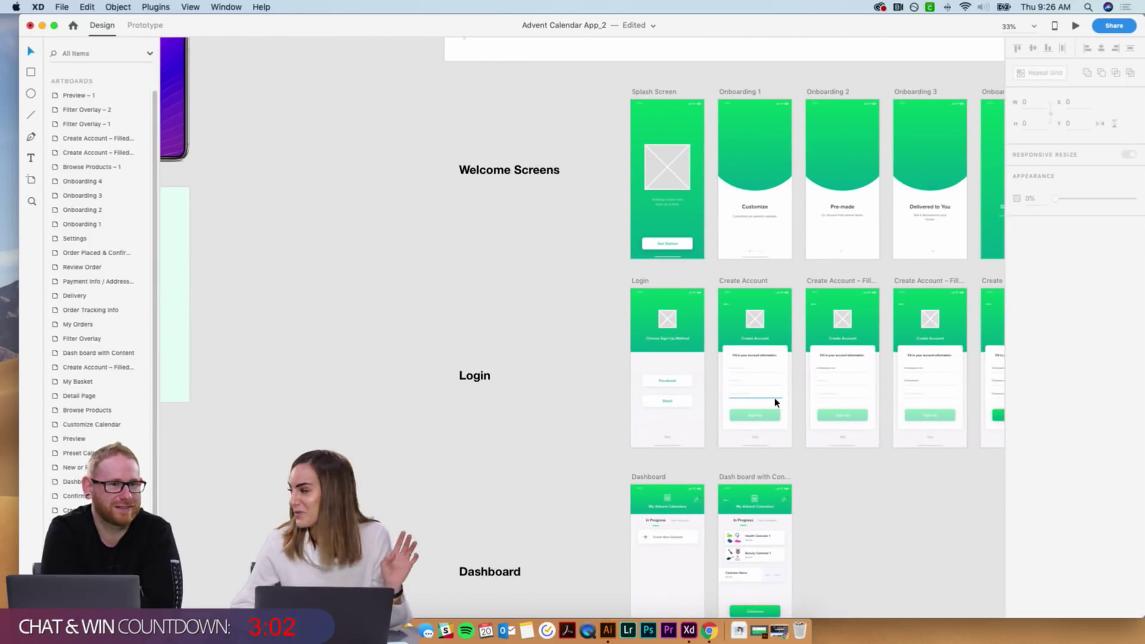
scroll(776, 402, right, 2)
scroll(776, 403, up, 1)
scroll(775, 403, up, 6)
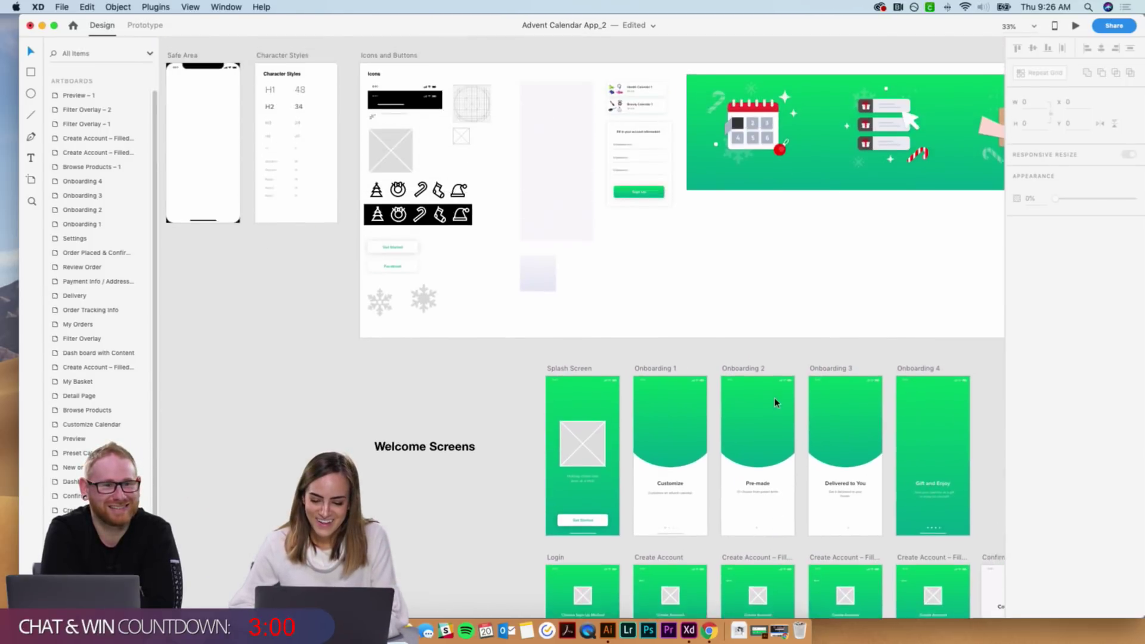
scroll(776, 402, right, 15)
scroll(775, 403, right, 11)
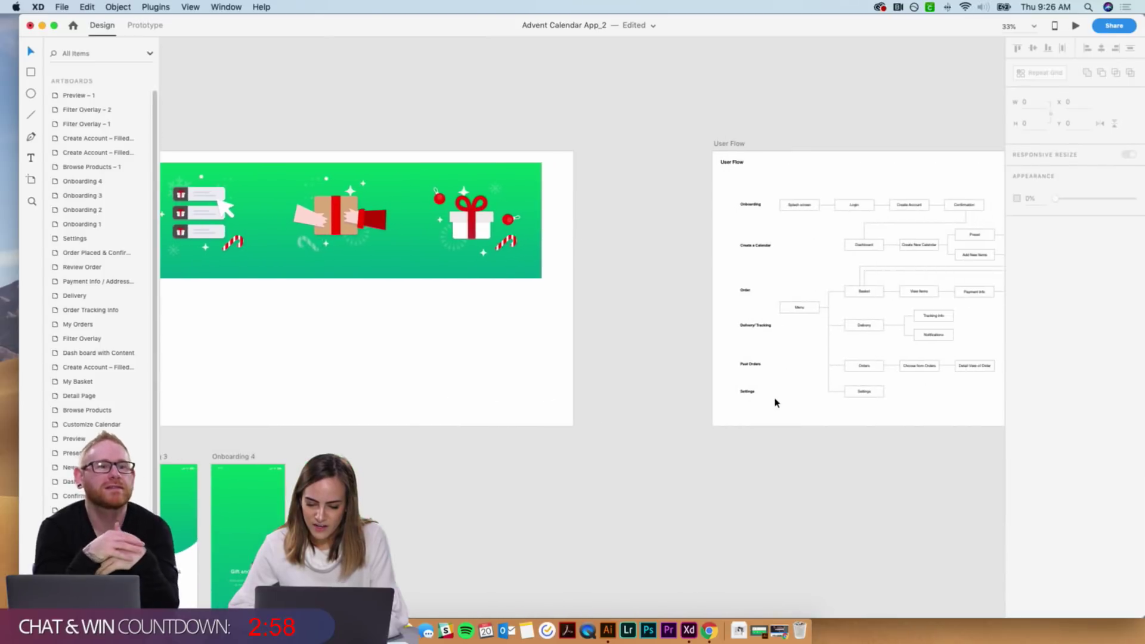
scroll(776, 403, up, 1)
key(super+equal)
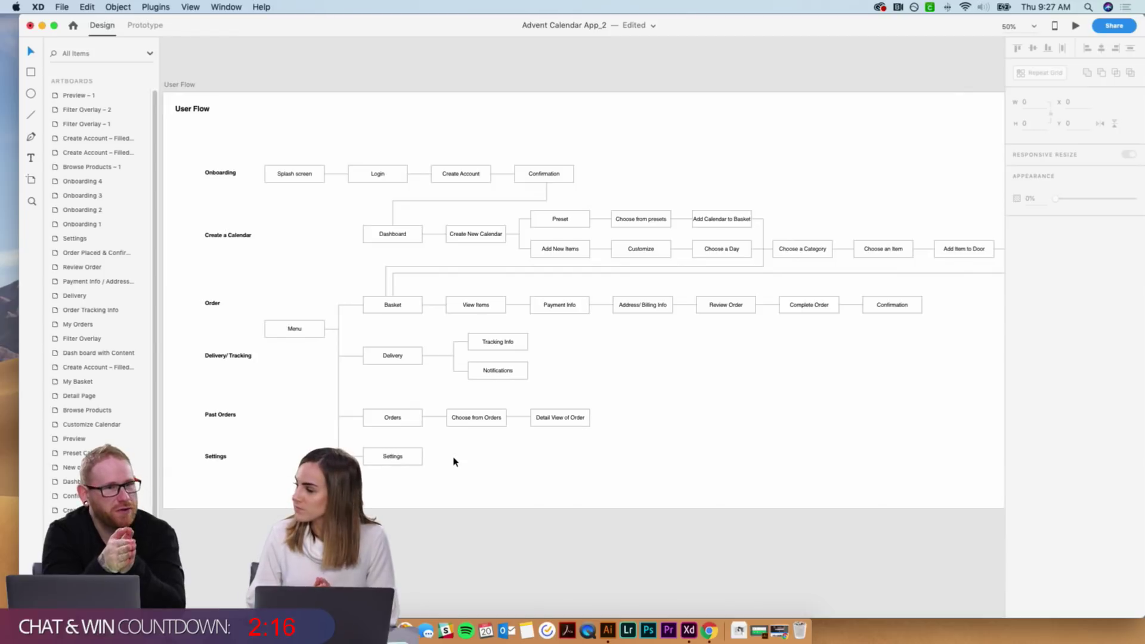
Compare the onboarding screens with the User Flow diagram, and look at the holiday illustrations in the Icons and Buttons artboard.
scroll(453, 462, left, 10)
scroll(454, 462, down, 5)
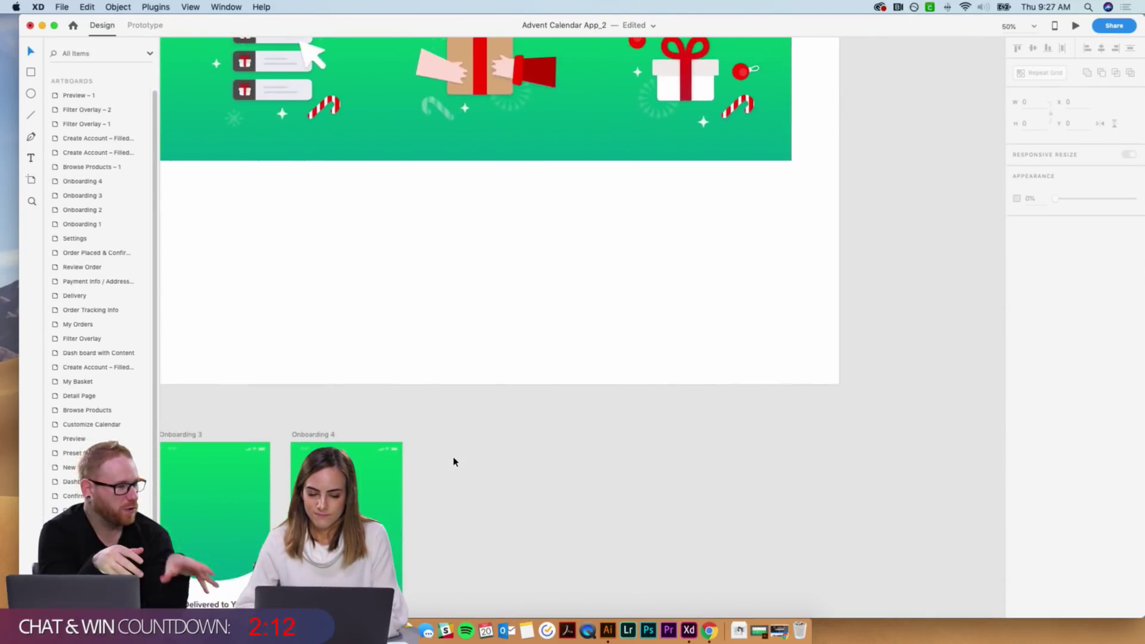
scroll(454, 461, down, 4)
scroll(454, 462, left, 10)
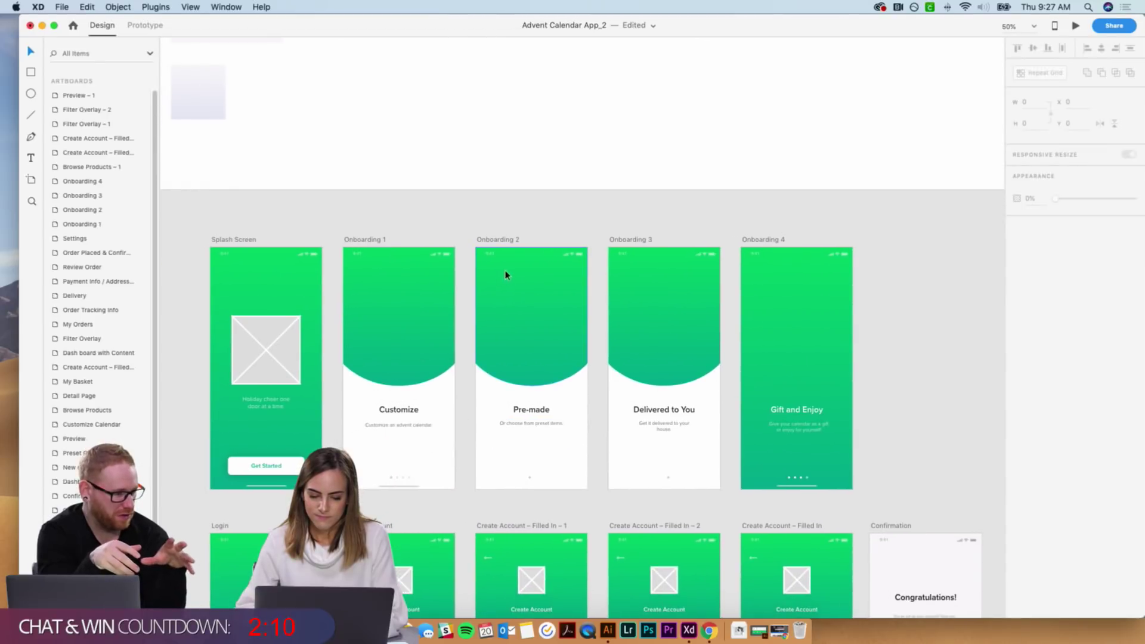
scroll(513, 219, right, 8)
scroll(513, 219, up, 8)
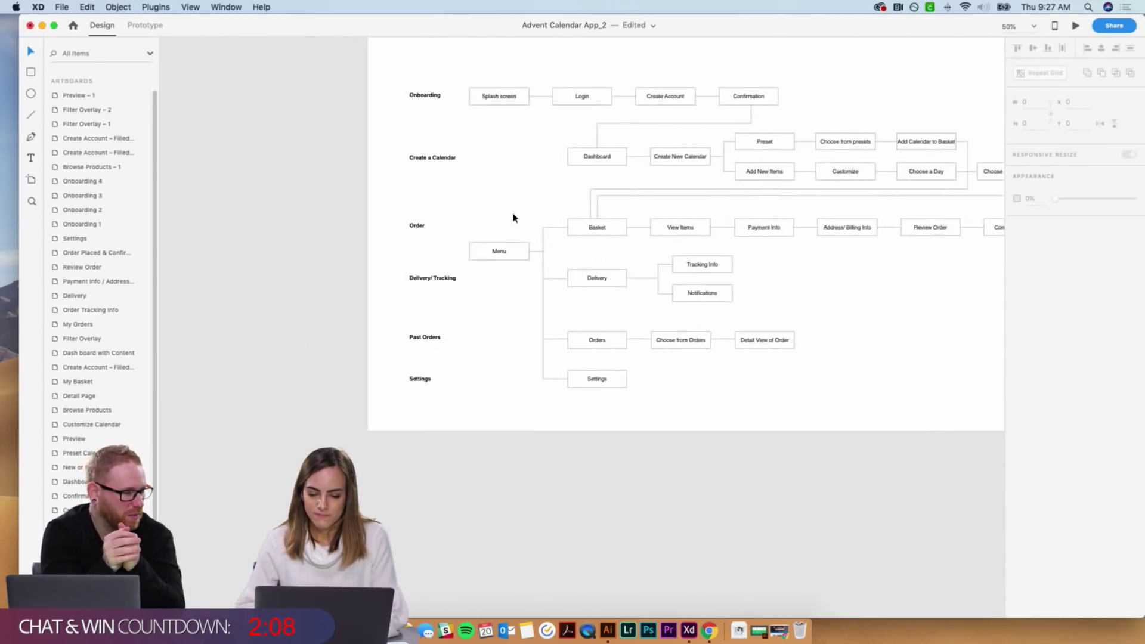
scroll(514, 218, up, 3)
scroll(513, 218, right, 6)
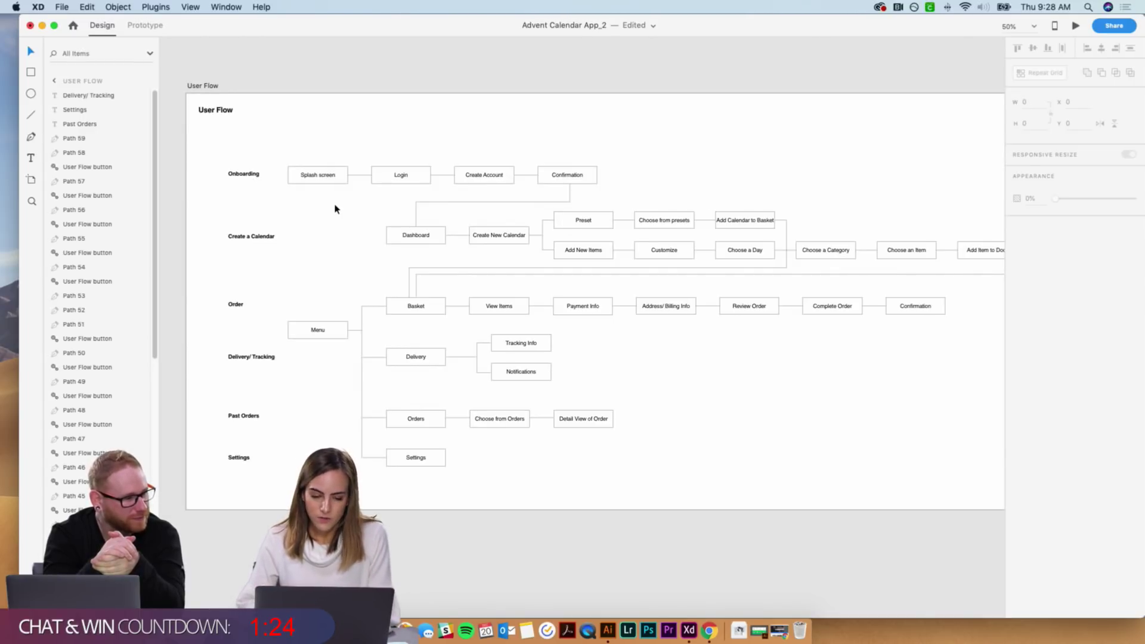
scroll(334, 209, left, 15)
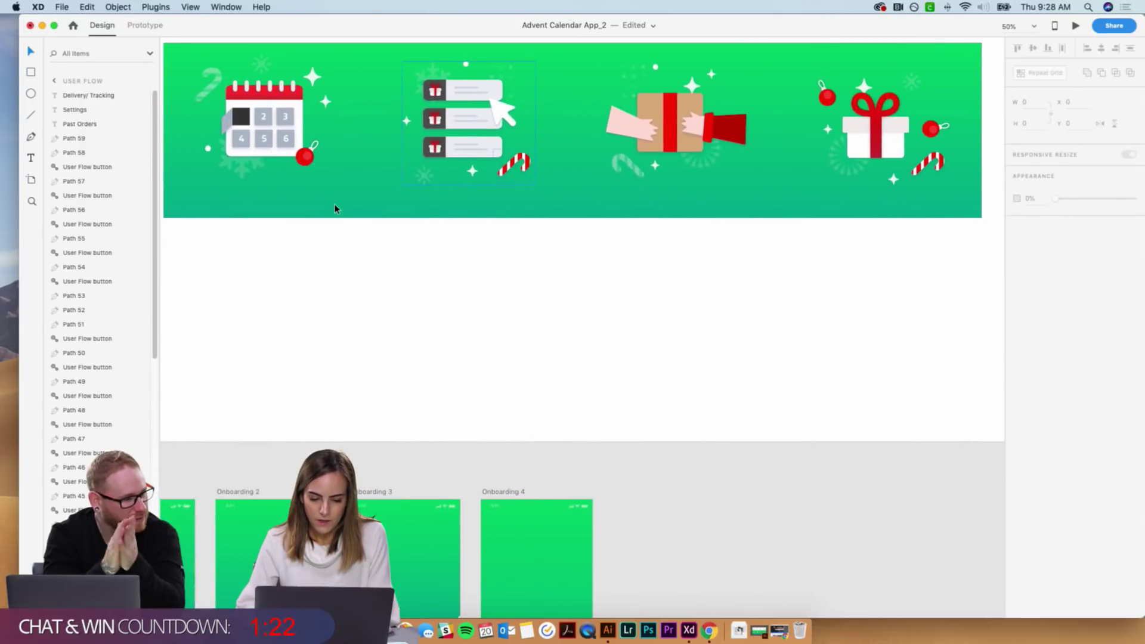
Look over the holiday illustrations in the Icons and Buttons artboard, the Splash Screen and the four Onboarding artboards.
scroll(346, 291, left, 5)
scroll(346, 291, down, 3)
scroll(346, 291, left, 1)
scroll(346, 291, down, 1)
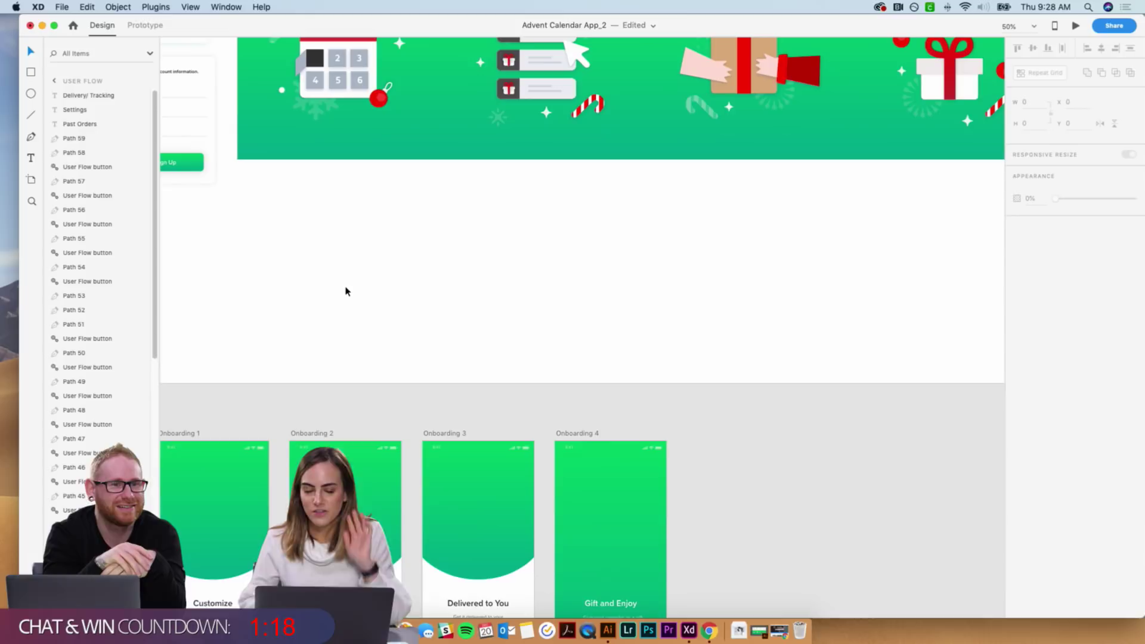
scroll(346, 291, up, 3)
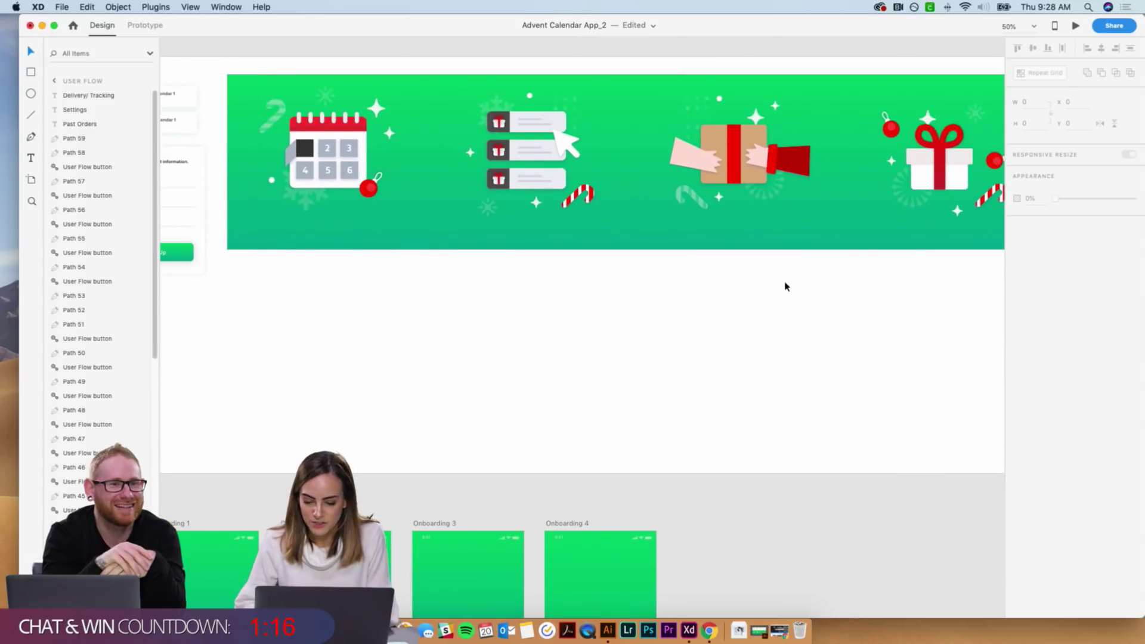
scroll(785, 287, down, 5)
scroll(785, 286, left, 5)
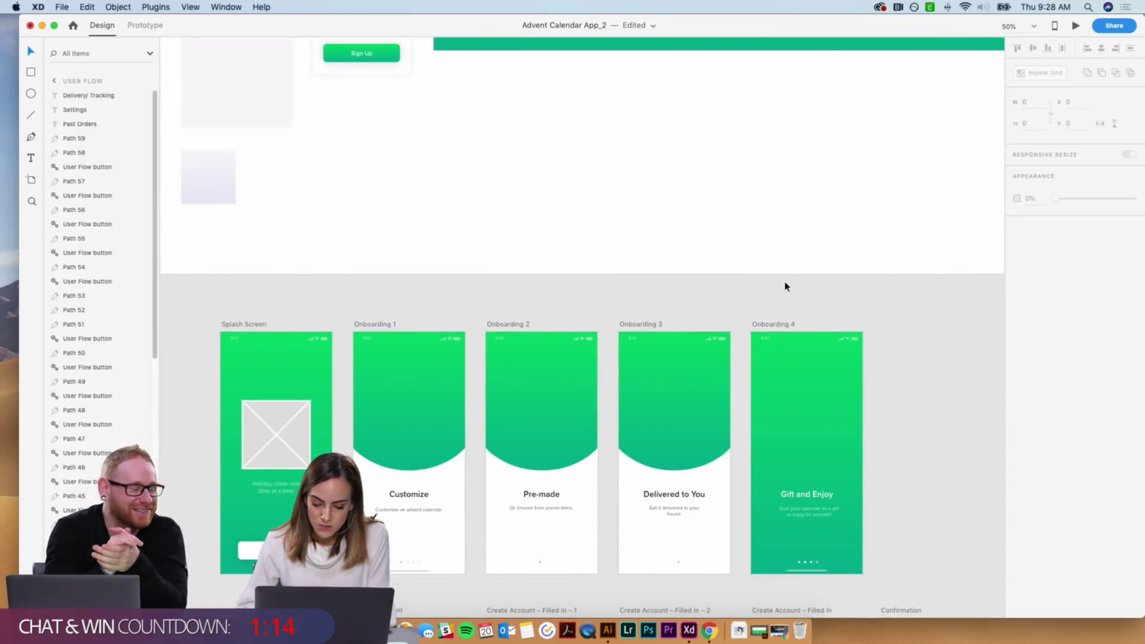
scroll(786, 287, down, 4)
scroll(785, 287, left, 1)
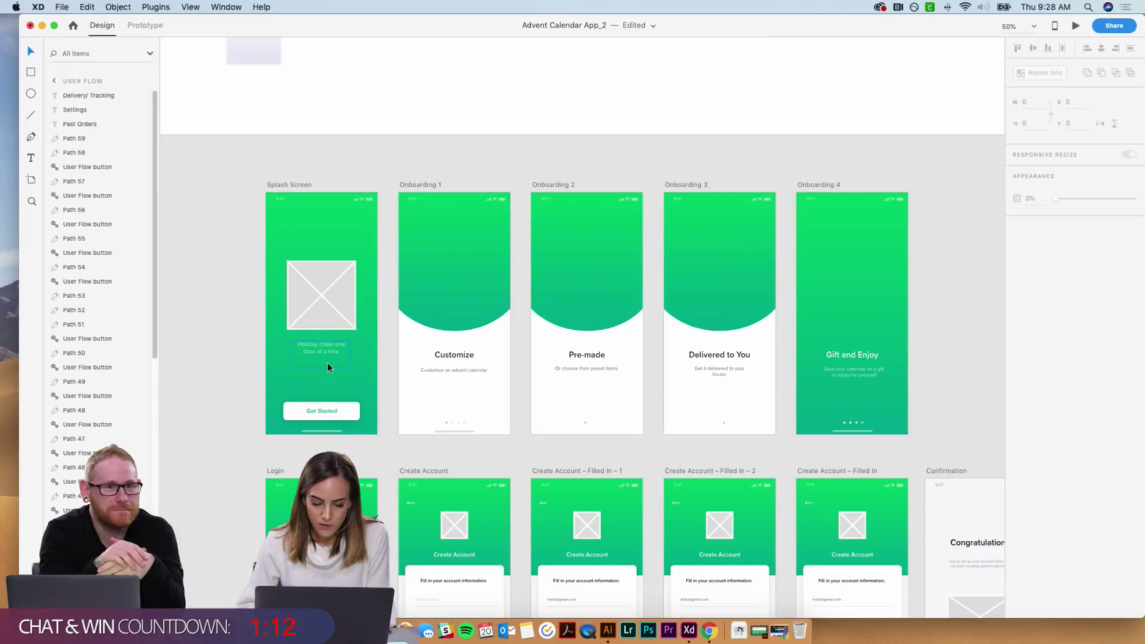
Review the Login, Create Account, Confirmation and Dashboard artboards, and leave the User Flow artboard's layers for the full artboard list.
scroll(328, 362, down, 1)
scroll(328, 362, left, 1)
scroll(917, 409, down, 5)
scroll(917, 410, right, 1)
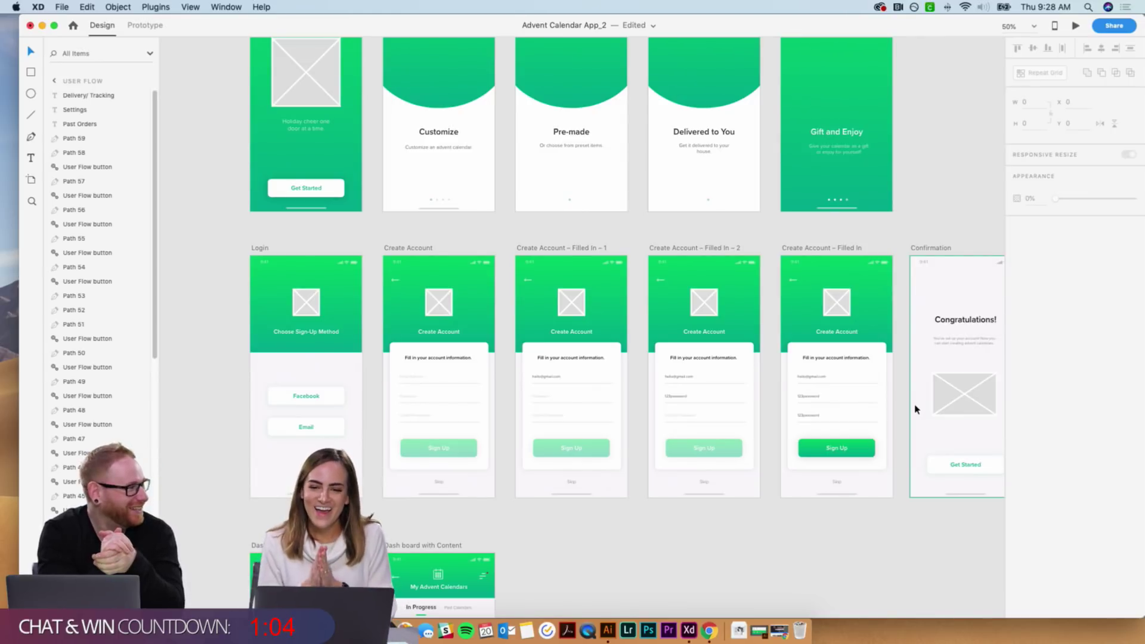
scroll(917, 409, down, 5)
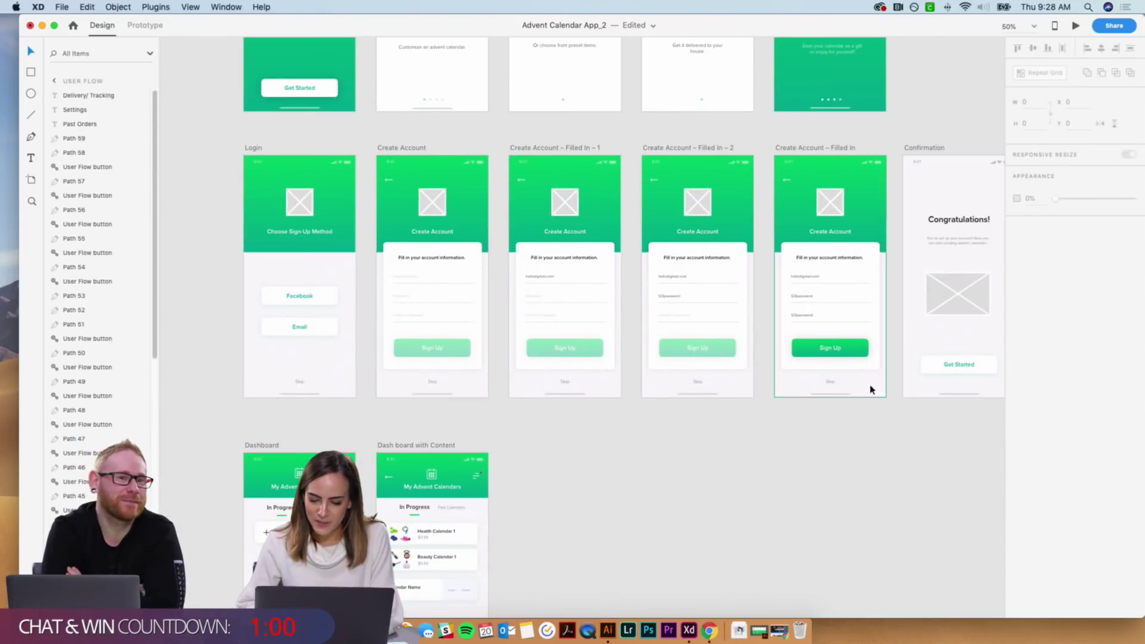
scroll(869, 388, down, 4)
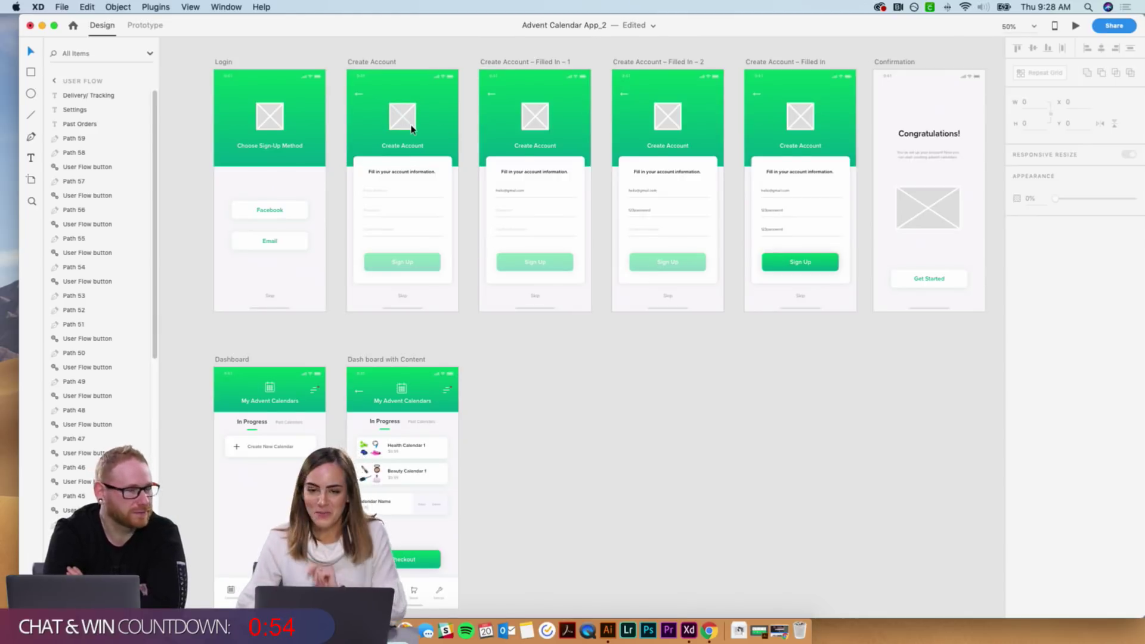
scroll(411, 128, down, 10)
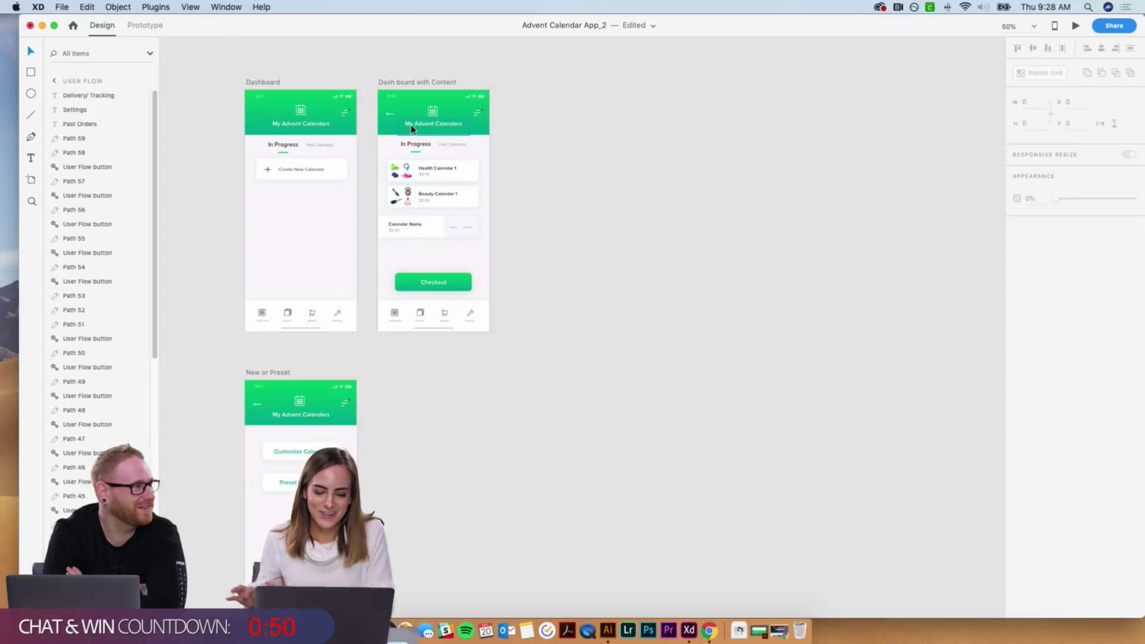
click(591, 162)
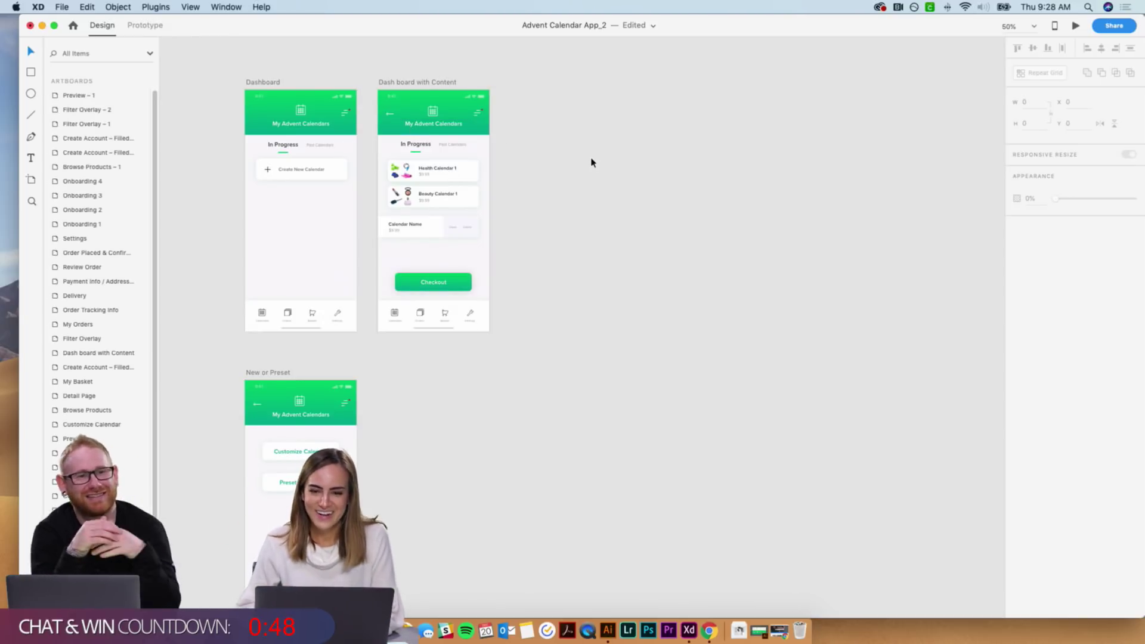
scroll(591, 162, left, 2)
scroll(592, 163, down, 1)
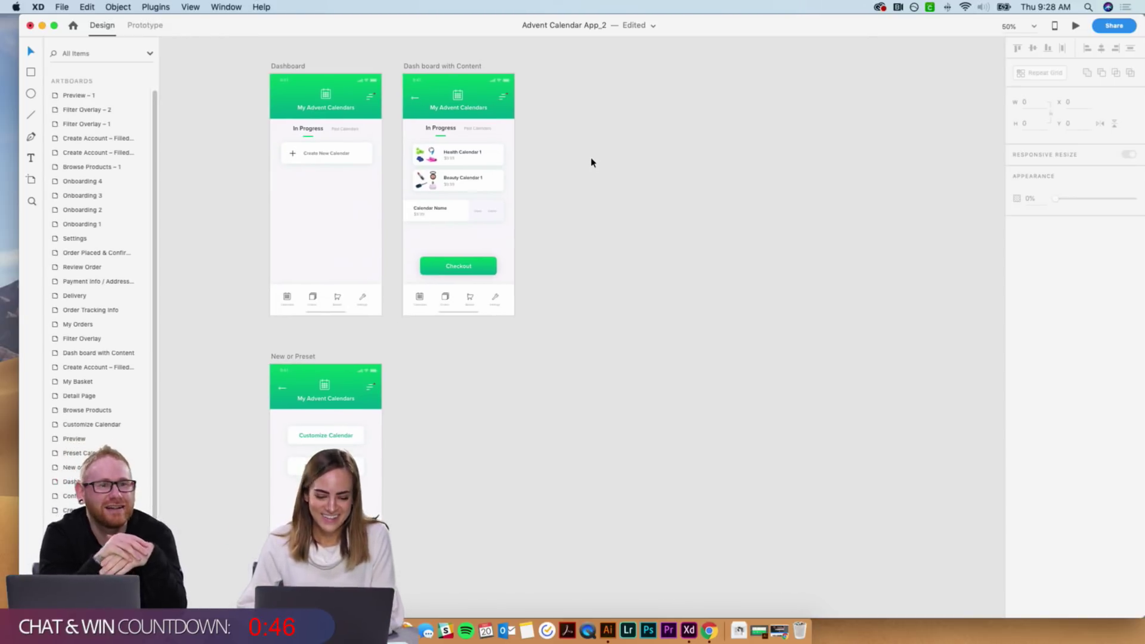
Compare the Dashboard and Dash board with Content artboards with the phone in the Angle Mockup artboard.
scroll(591, 162, up, 3)
scroll(591, 162, right, 1)
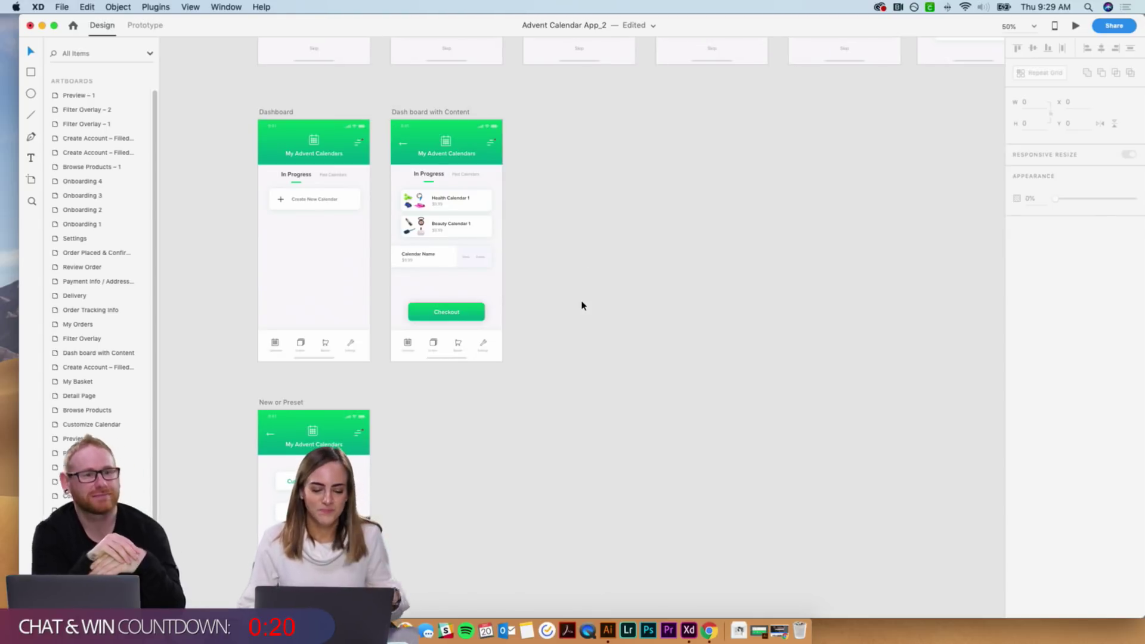
scroll(583, 305, left, 2)
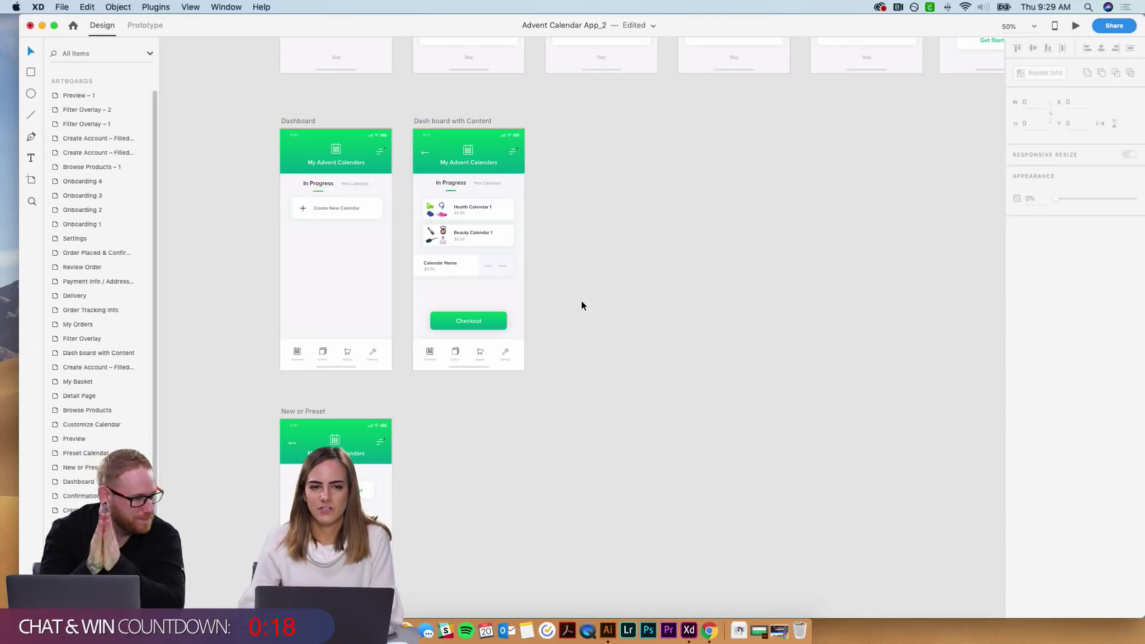
scroll(582, 305, left, 15)
scroll(583, 305, up, 8)
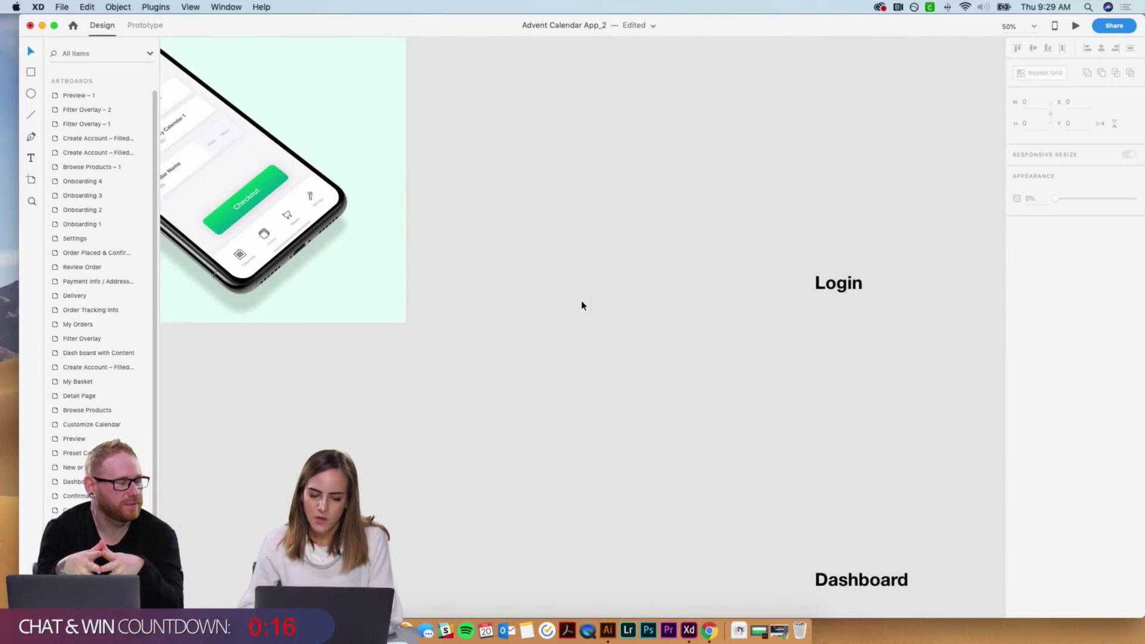
scroll(583, 305, left, 10)
scroll(583, 305, up, 5)
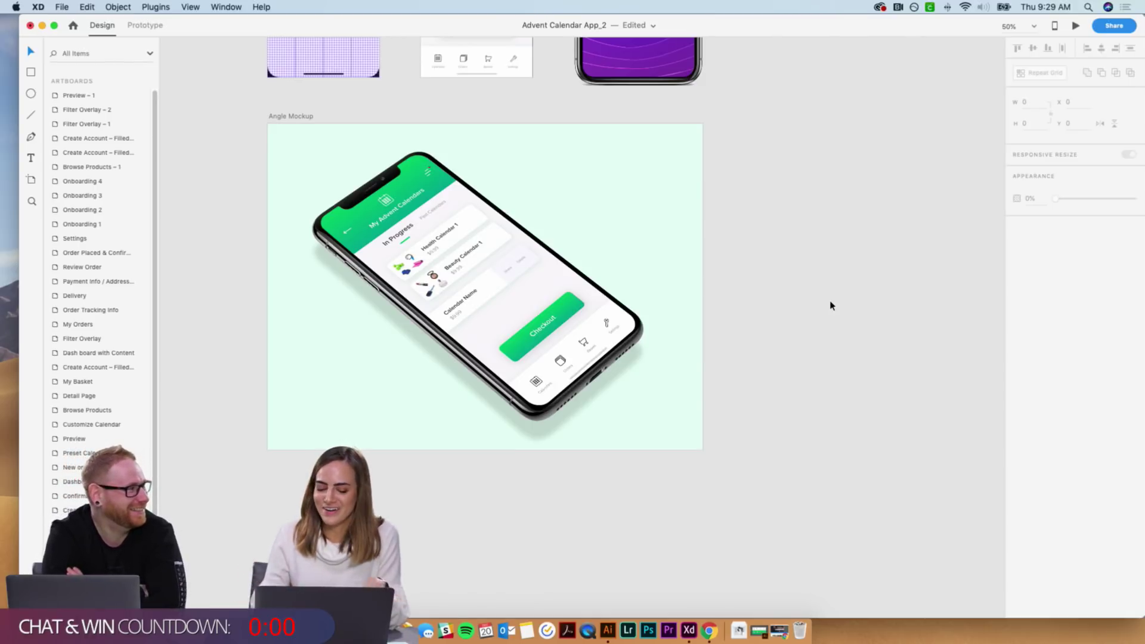
scroll(832, 306, right, 5)
scroll(833, 305, right, 4)
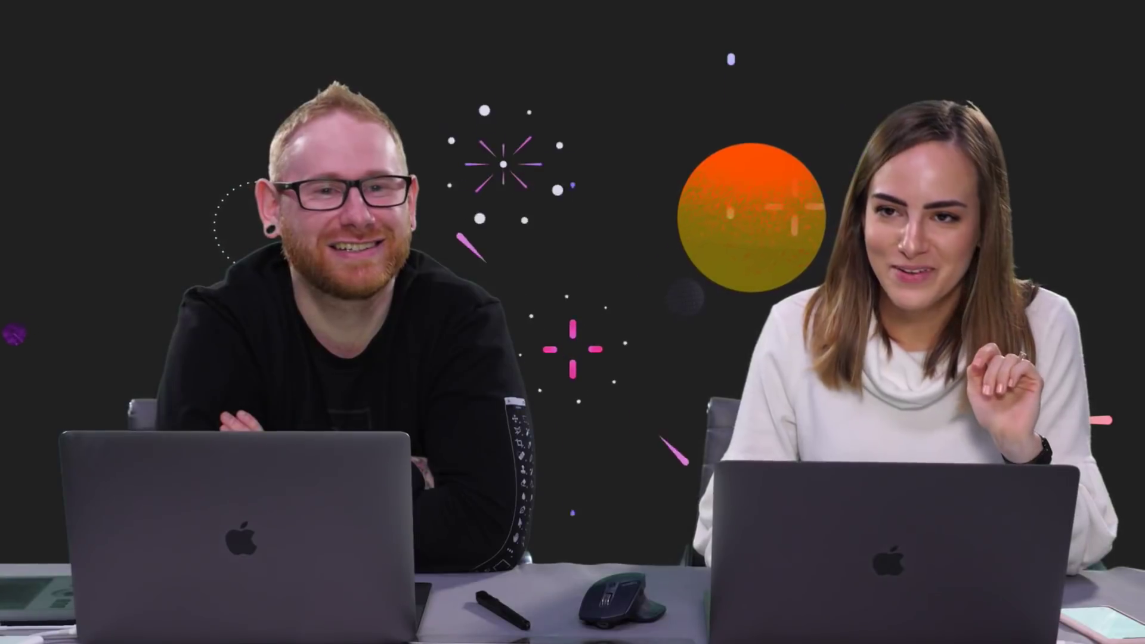
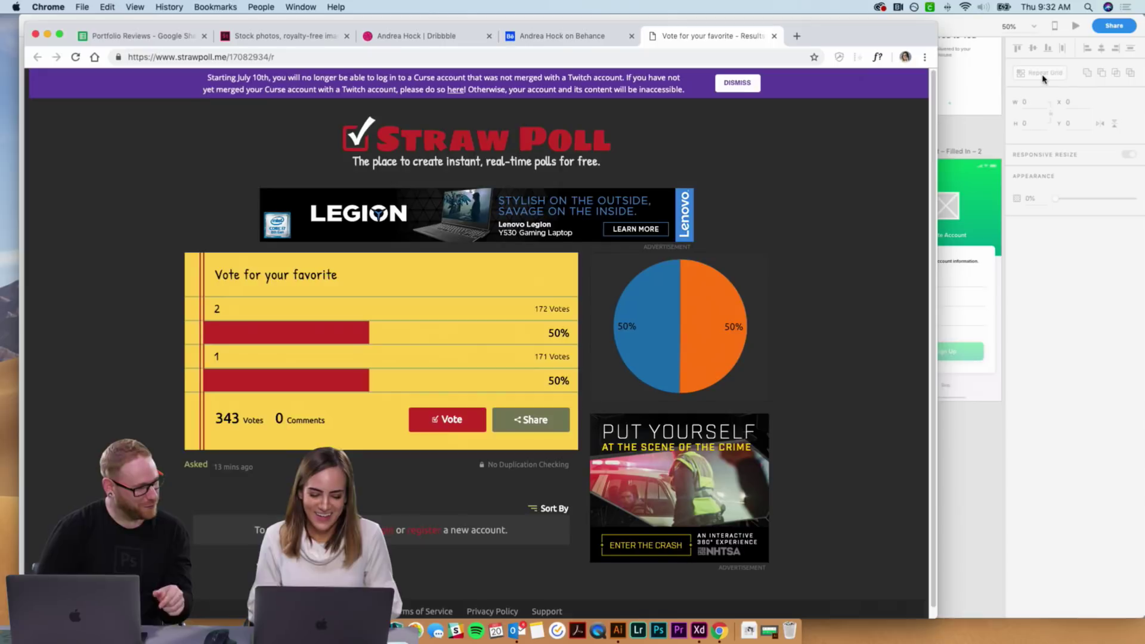
Refresh the "Vote for your favorite" Straw Poll results in Chrome and return to the Advent Calendar App_2 document in XD.
click(75, 58)
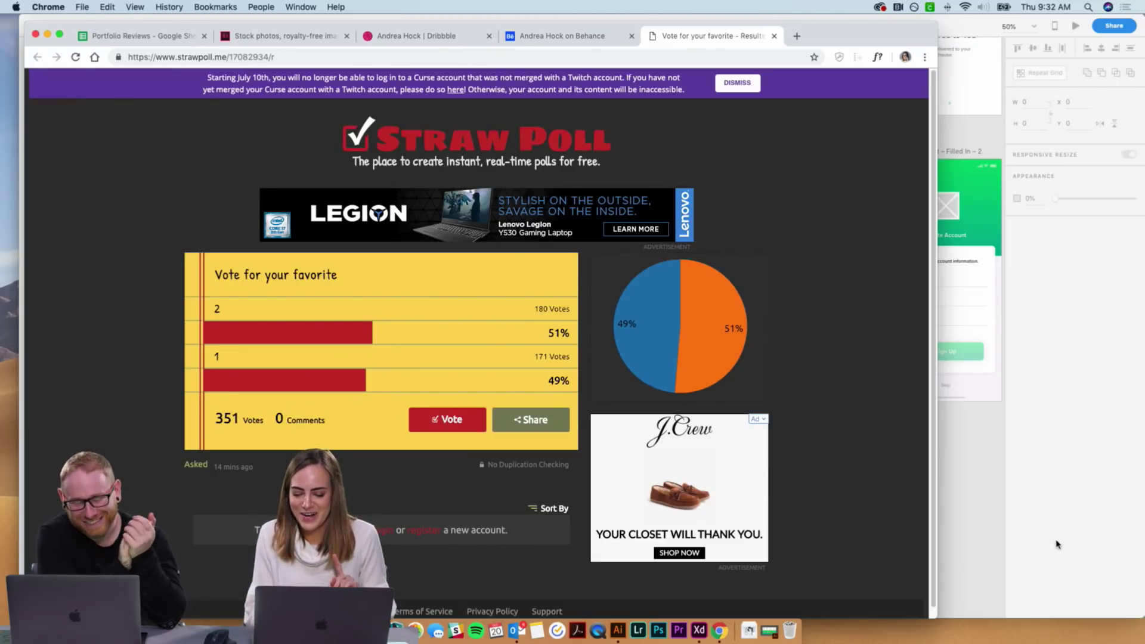
click(984, 522)
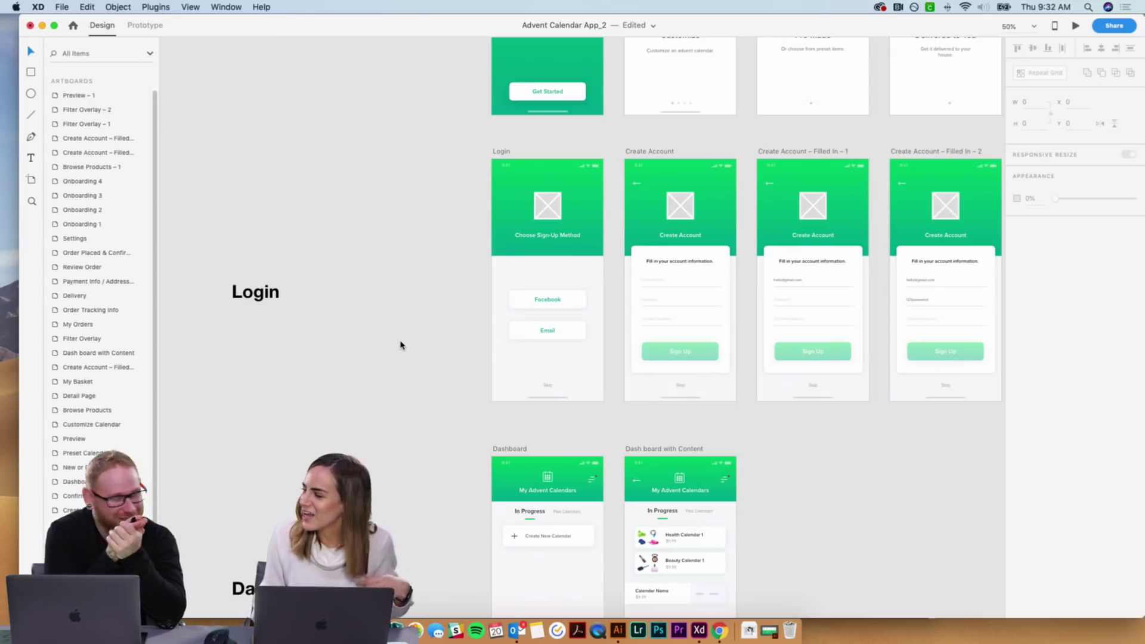
Examine the Login and Create Account artboards, and inspect the two dashboard artboards at 75% zoom.
scroll(400, 345, right, 5)
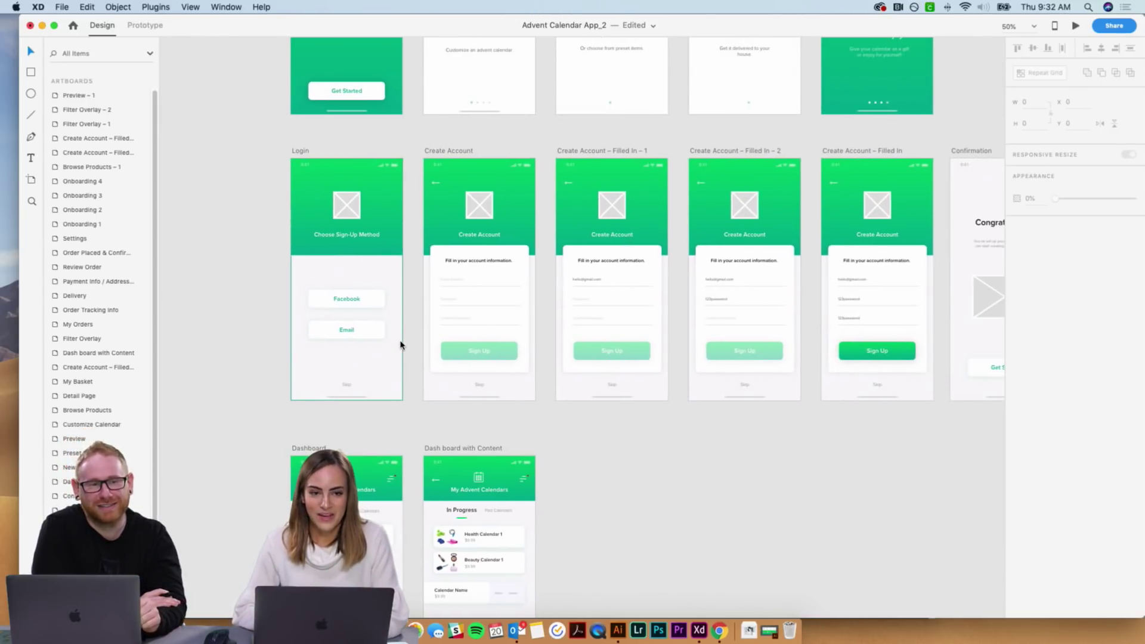
scroll(400, 345, left, 1)
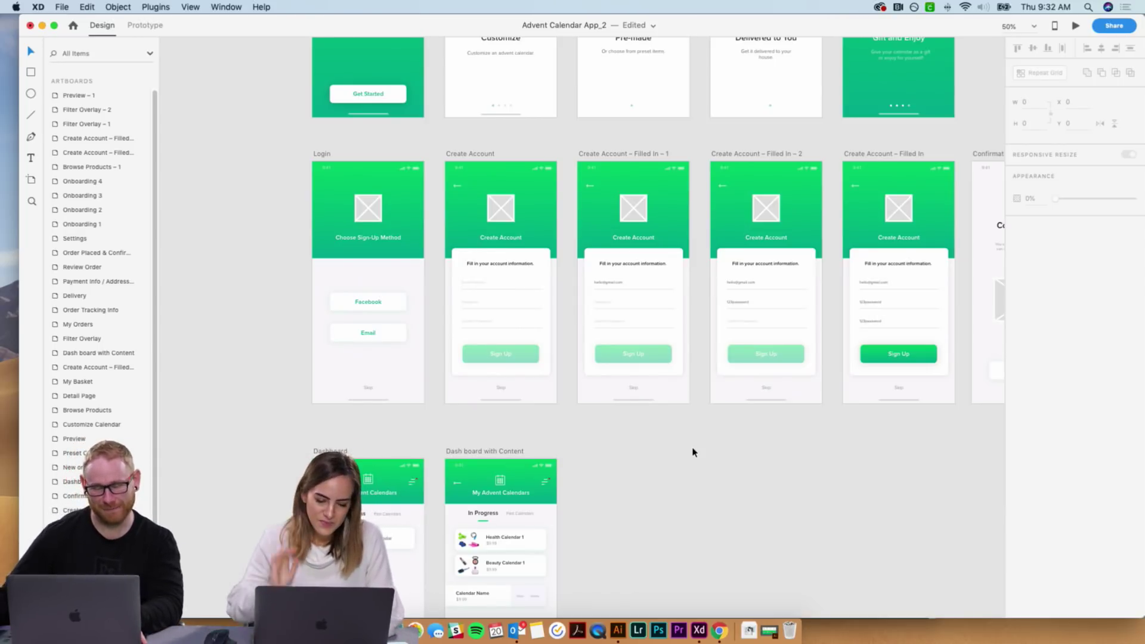
scroll(694, 452, right, 3)
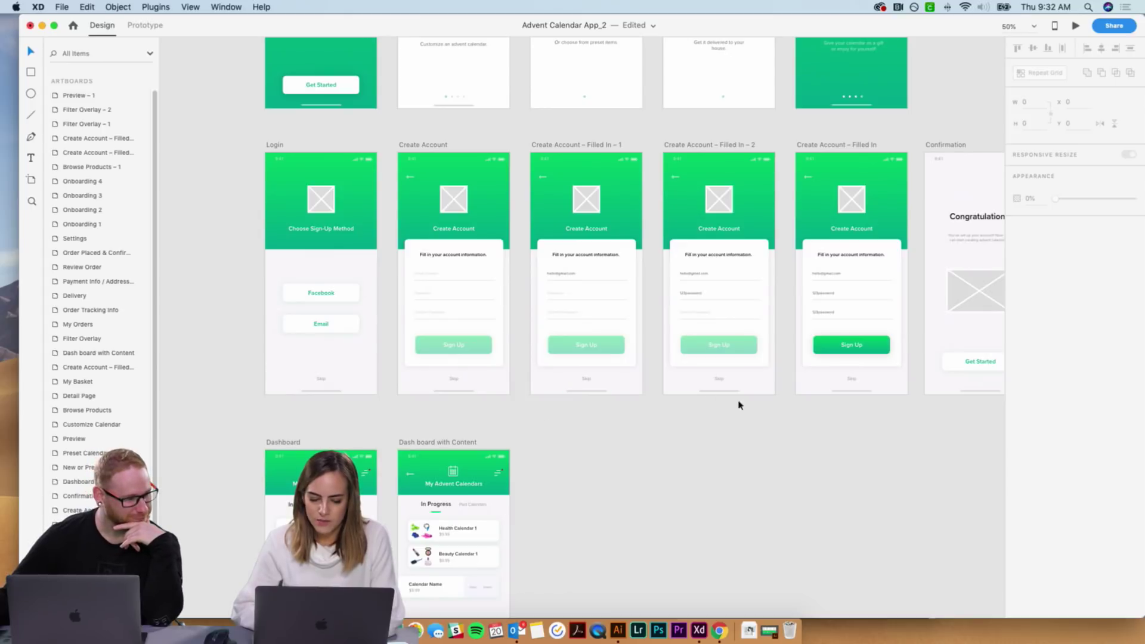
scroll(675, 468, down, 5)
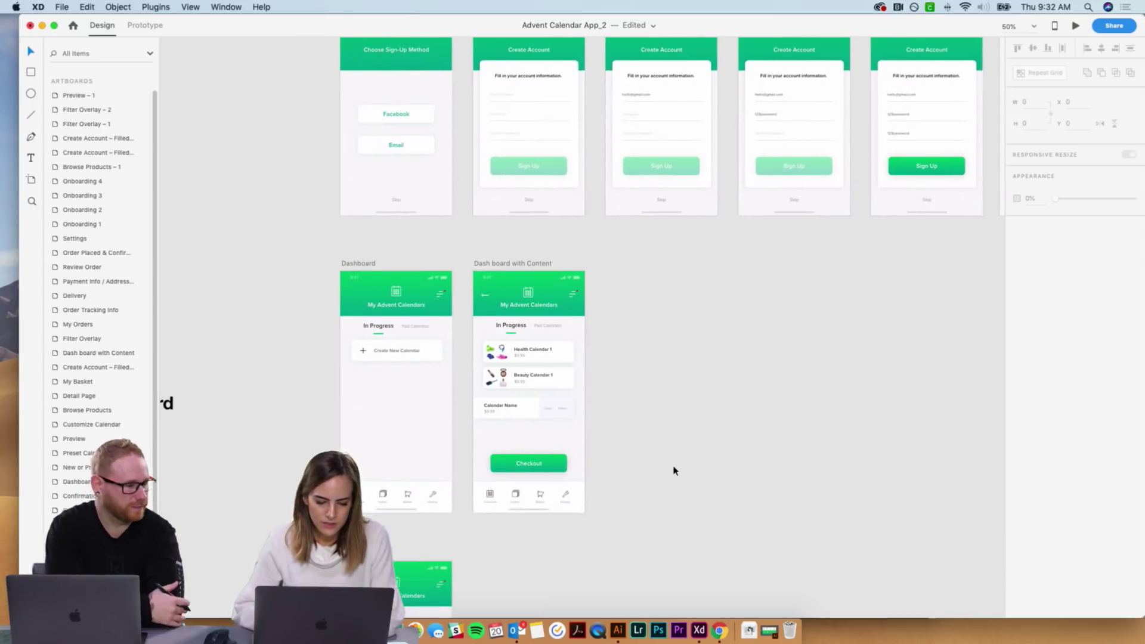
scroll(674, 469, up, 3)
scroll(675, 471, down, 3)
scroll(674, 470, left, 3)
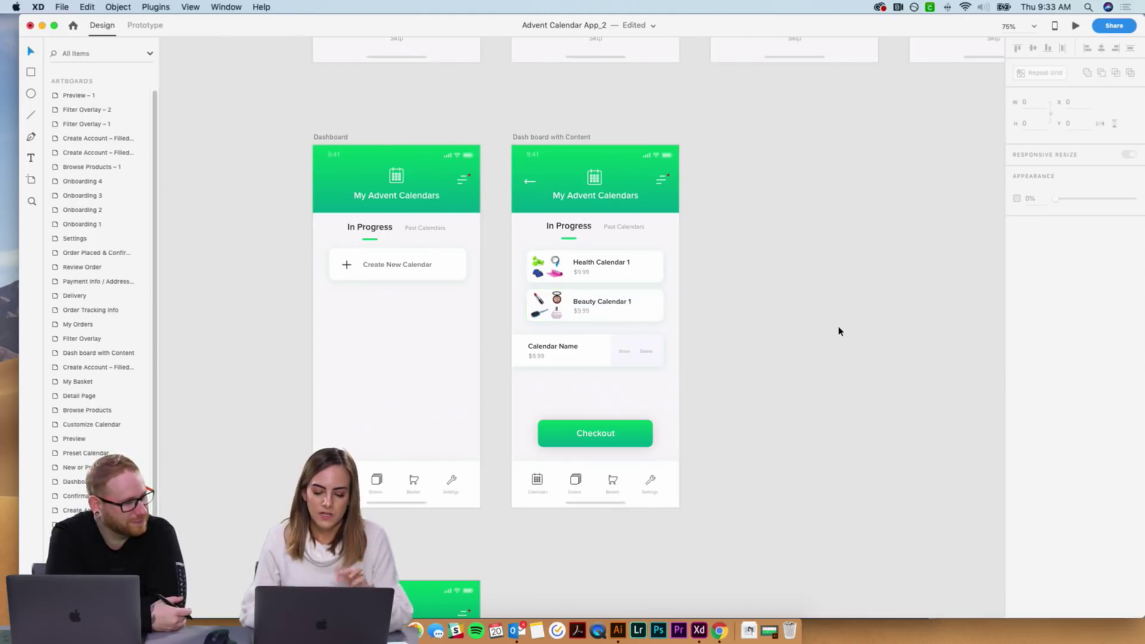
Examine the calendar choices in the New or Preset artboard, and the Preset Calendar and Filter Overlay artboards.
scroll(840, 332, down, 10)
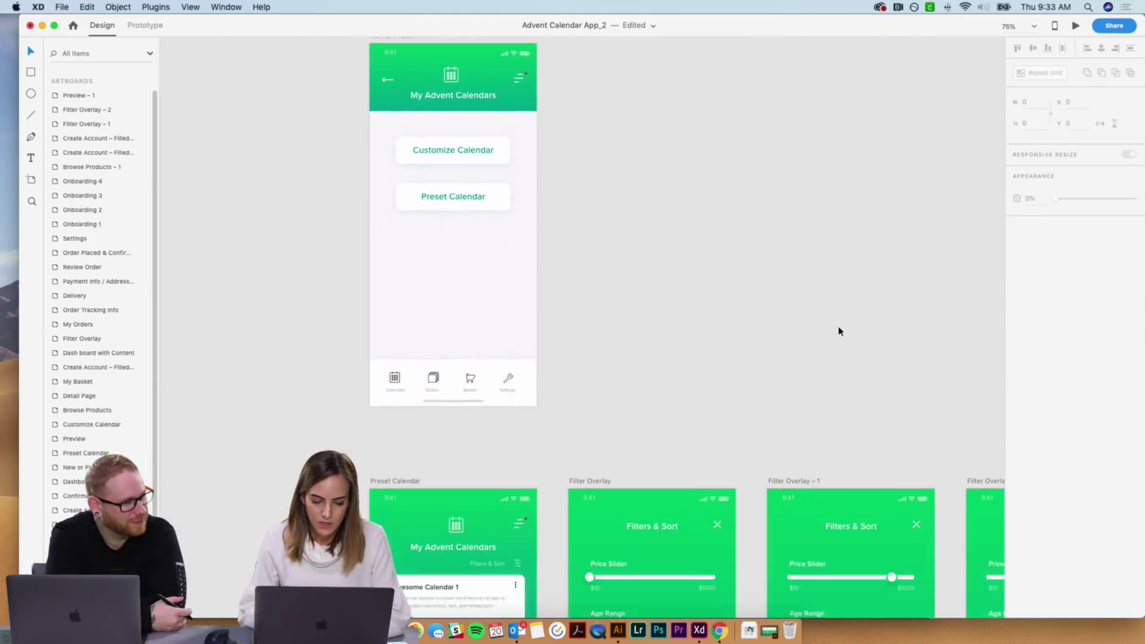
scroll(840, 332, up, 5)
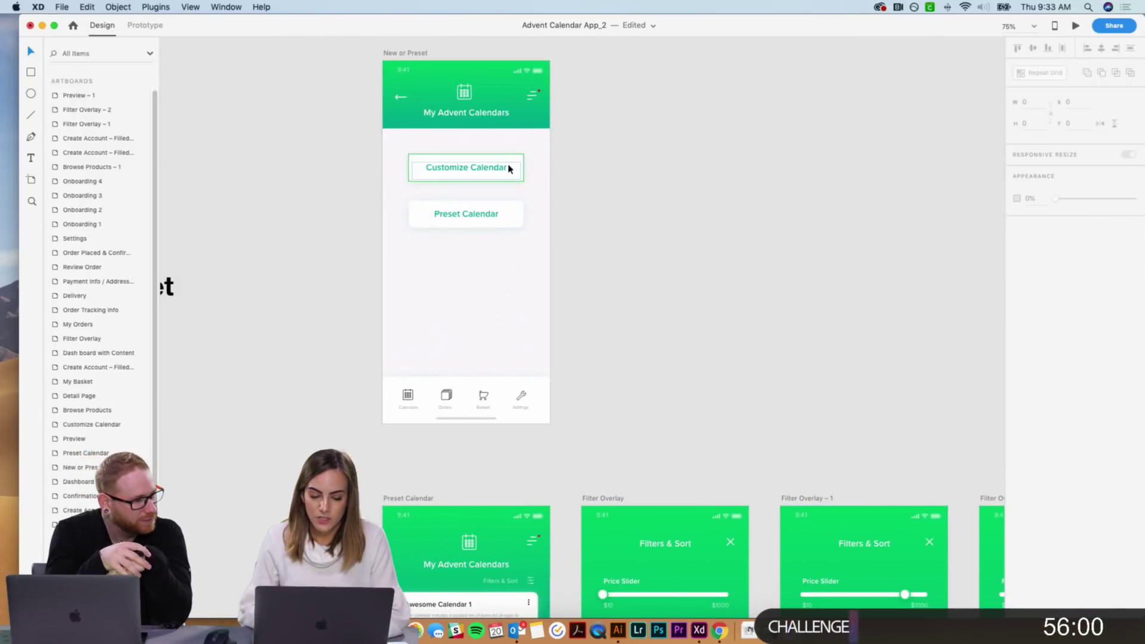
scroll(598, 282, down, 8)
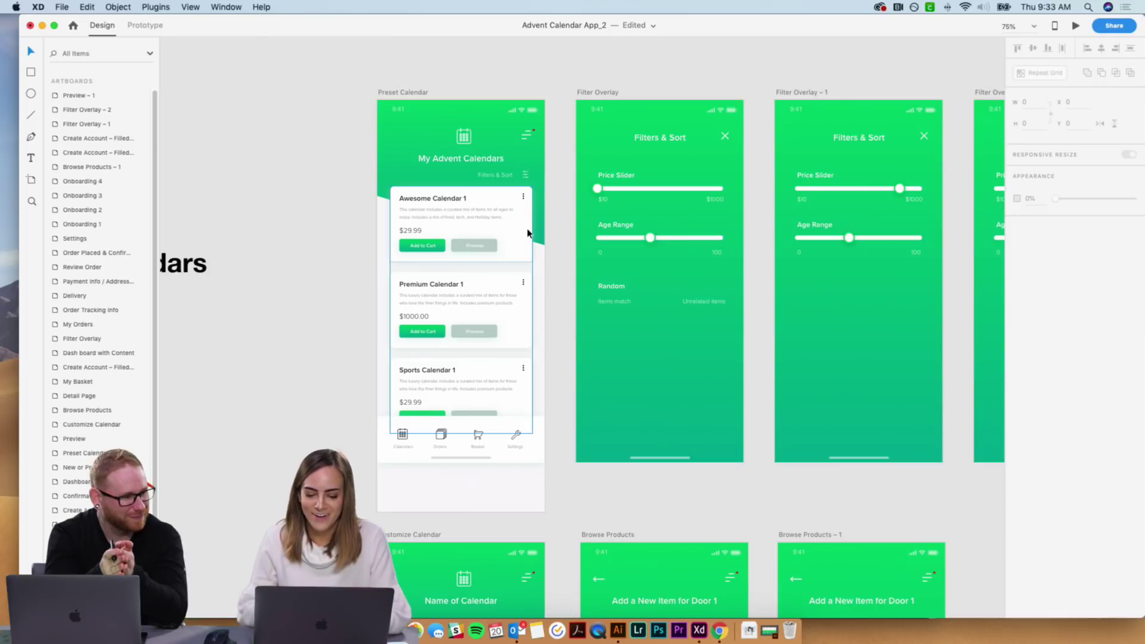
scroll(668, 251, right, 2)
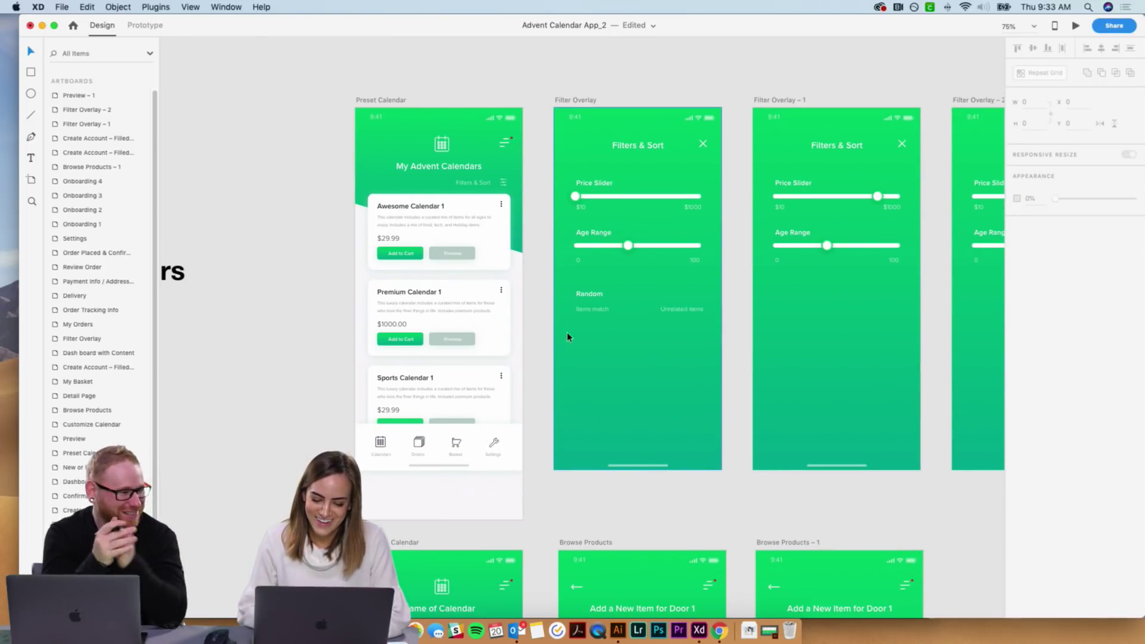
scroll(560, 348, right, 2)
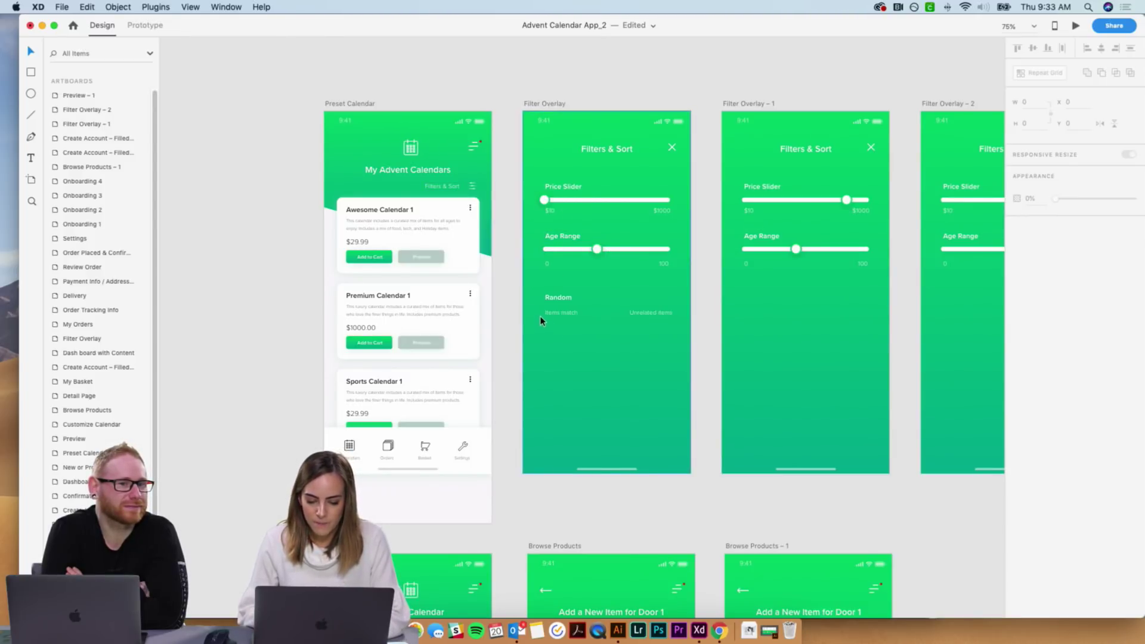
Examine the day list in the Customize Calendar artboard, the product lists in the Browse Products artboards and the dumbbell detail page.
scroll(586, 316, right, 5)
scroll(466, 320, down, 15)
scroll(465, 319, left, 5)
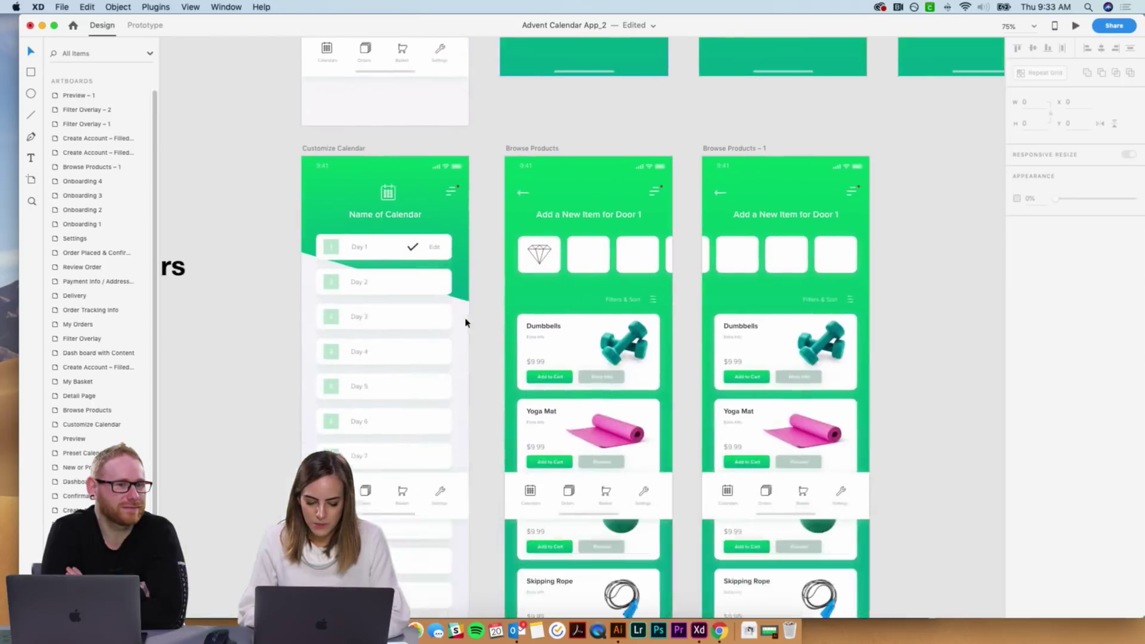
scroll(499, 248, left, 10)
scroll(499, 248, up, 2)
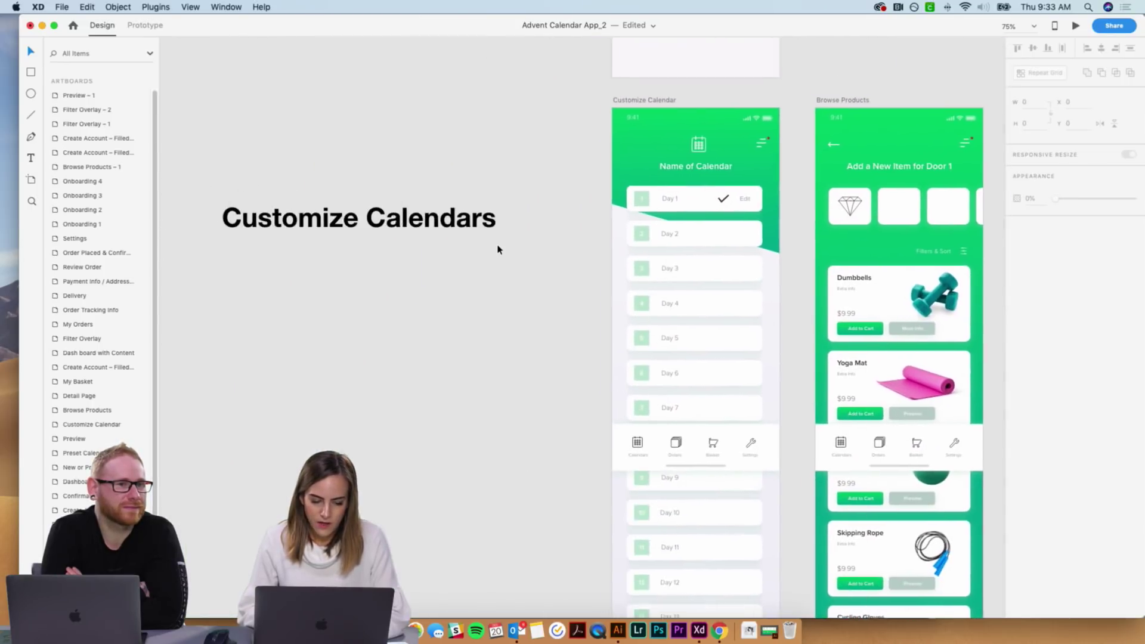
scroll(499, 248, right, 7)
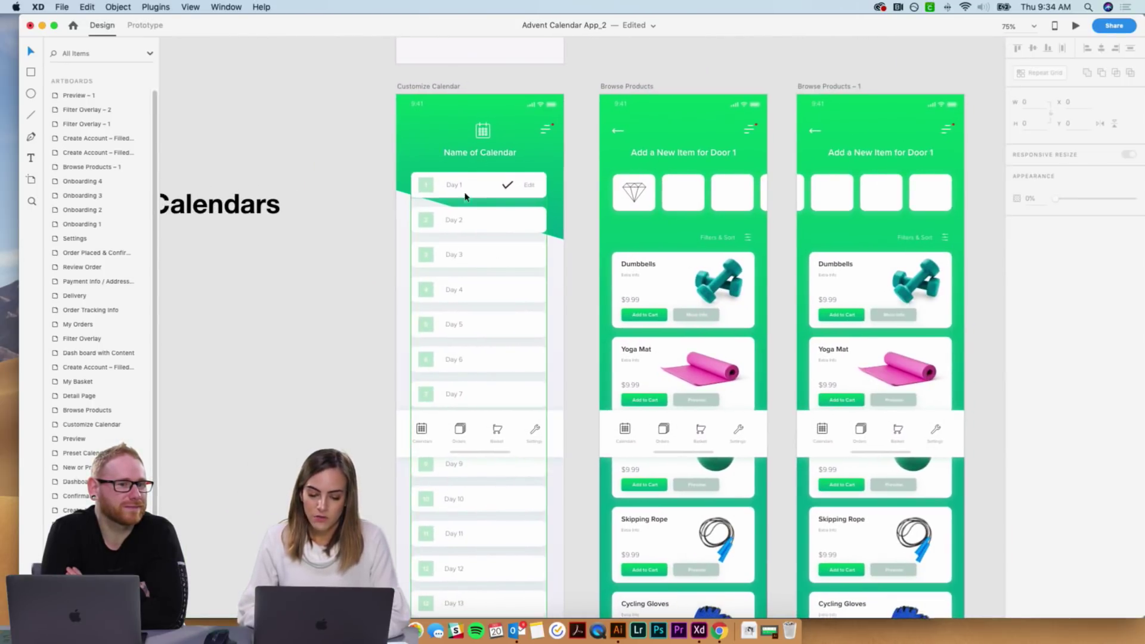
scroll(494, 350, down, 6)
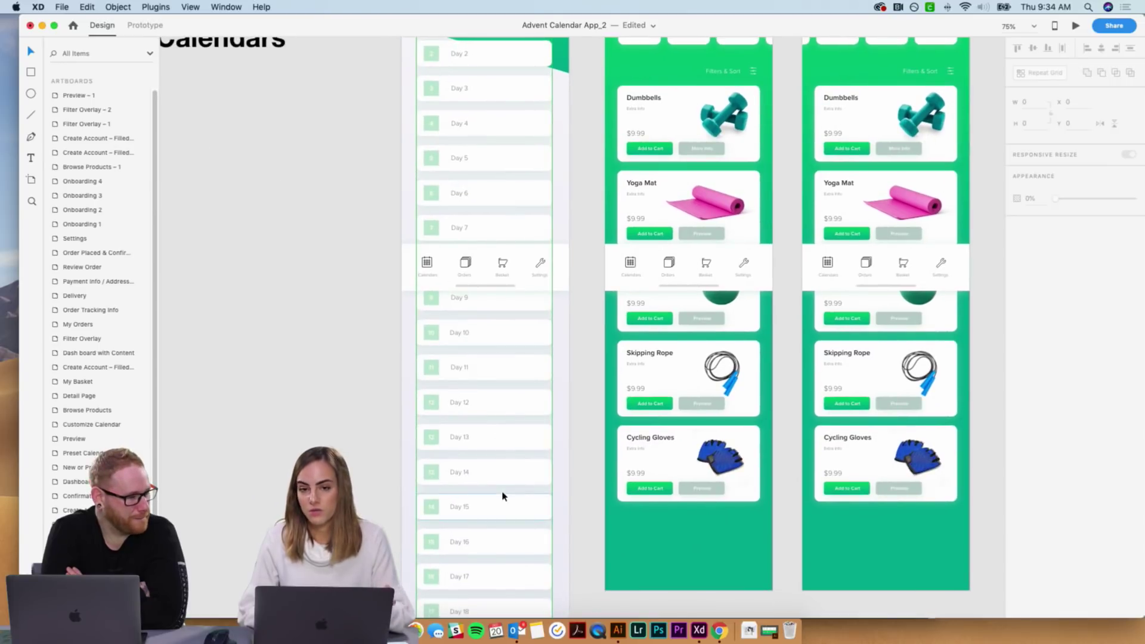
scroll(503, 496, up, 6)
scroll(503, 496, right, 4)
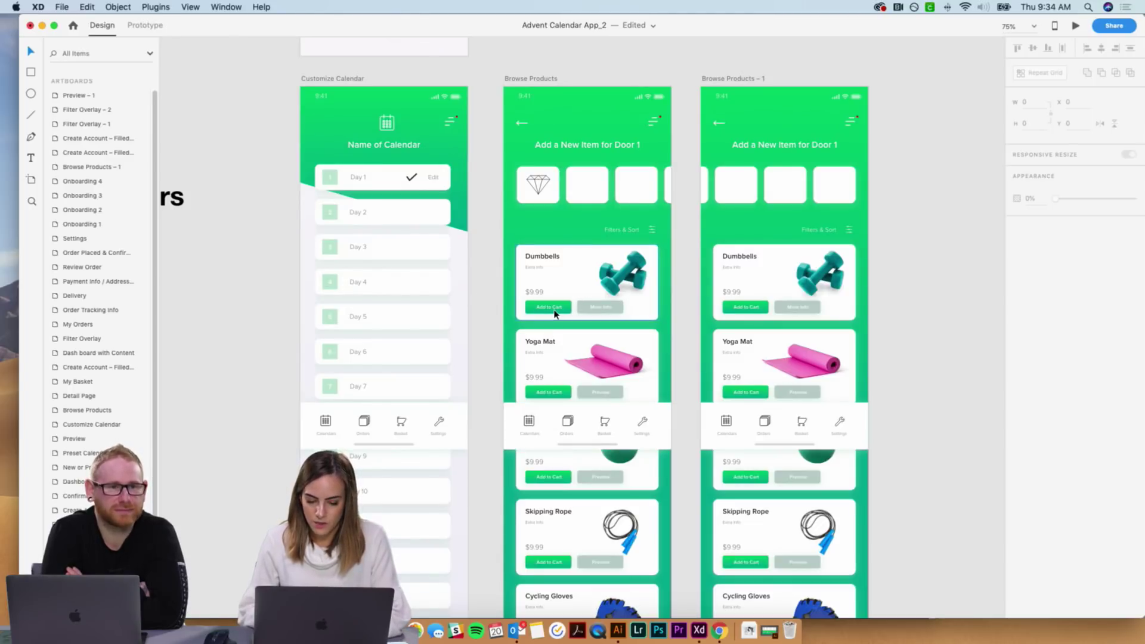
scroll(555, 314, down, 20)
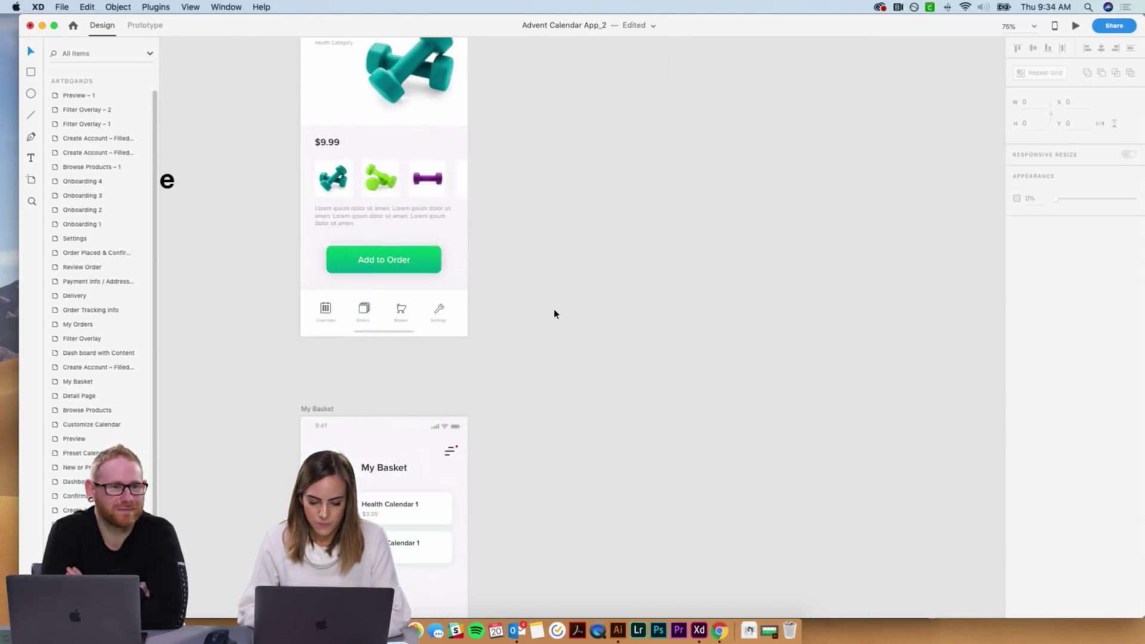
scroll(555, 313, up, 20)
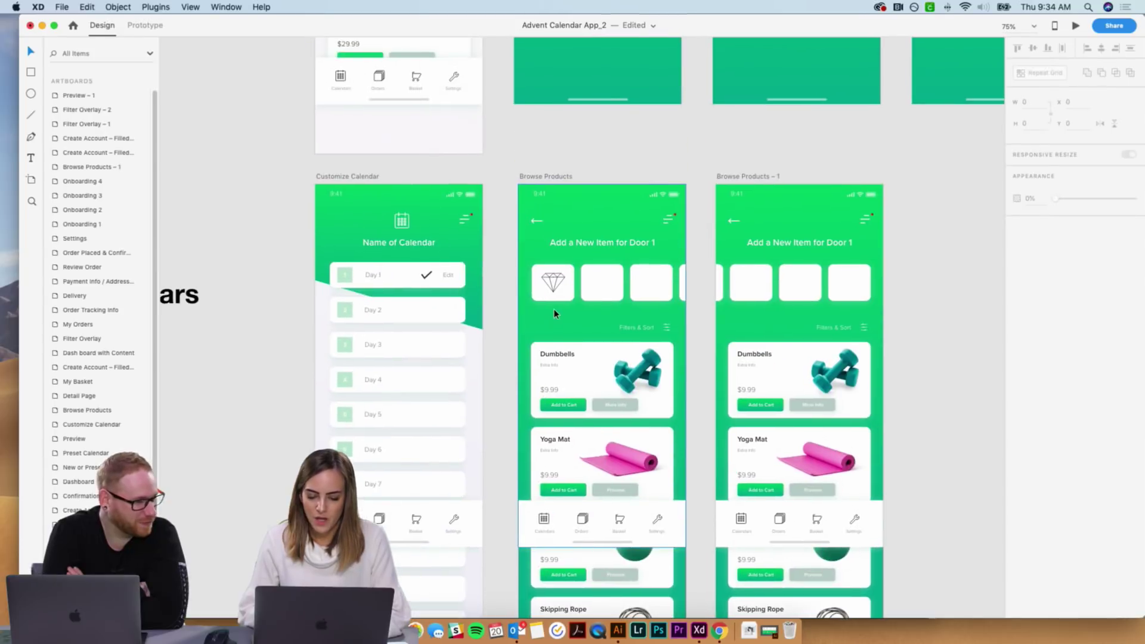
Switch to Chrome and refresh the "Vote for your favorite" Straw Poll results.
click(720, 631)
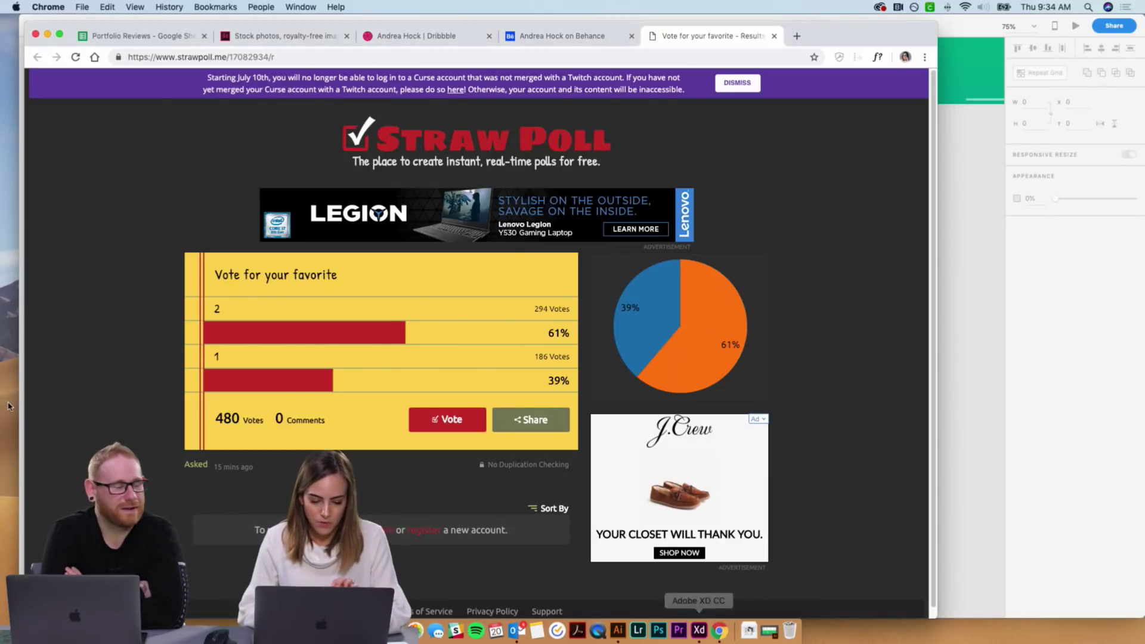
click(76, 57)
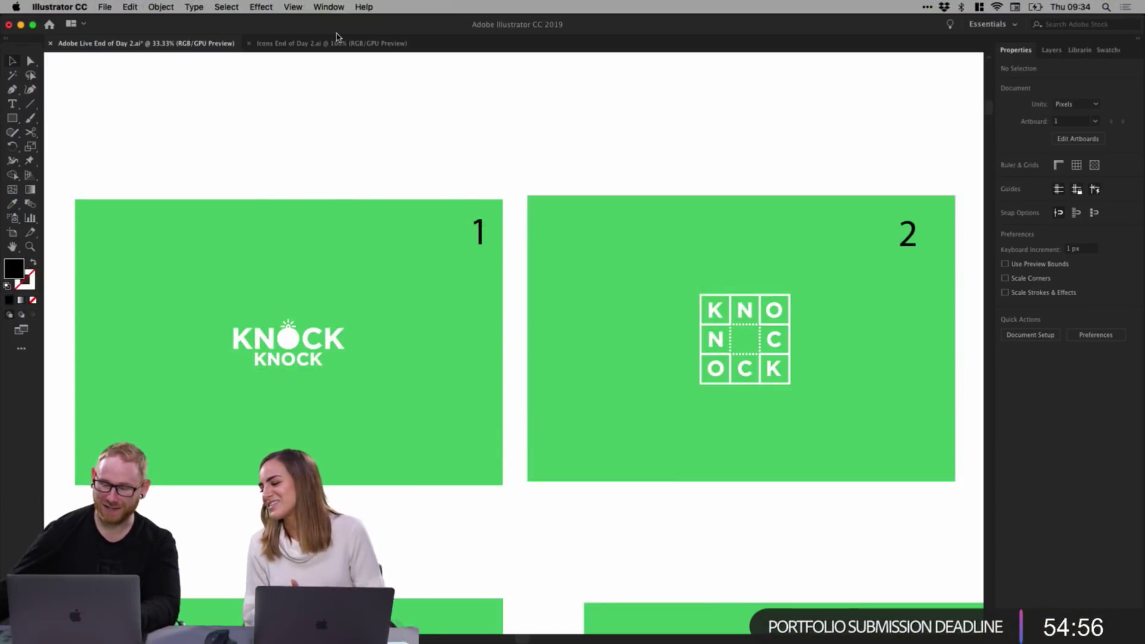
In Illustrator, duplicate the square KNOCK grid logo from green artboard 2 onto the blank canvas beside it.
drag(658, 159, 834, 423)
shift+click(848, 267)
scroll(716, 334, right, 5)
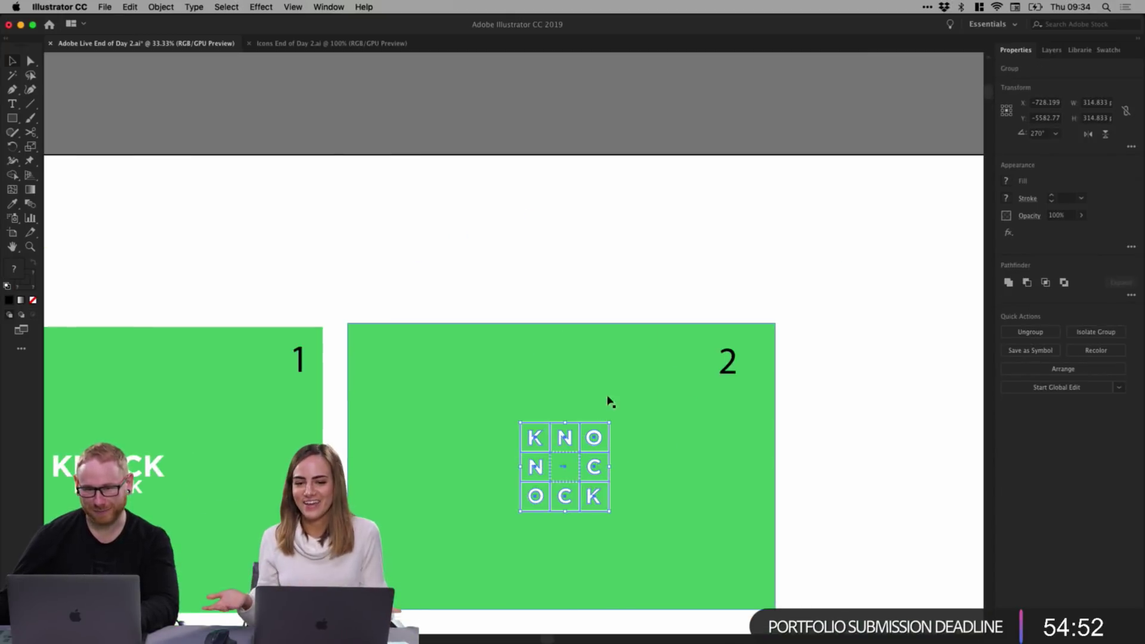
scroll(500, 245, down, 3)
scroll(501, 245, right, 3)
drag(439, 281, 828, 276)
scroll(843, 277, right, 5)
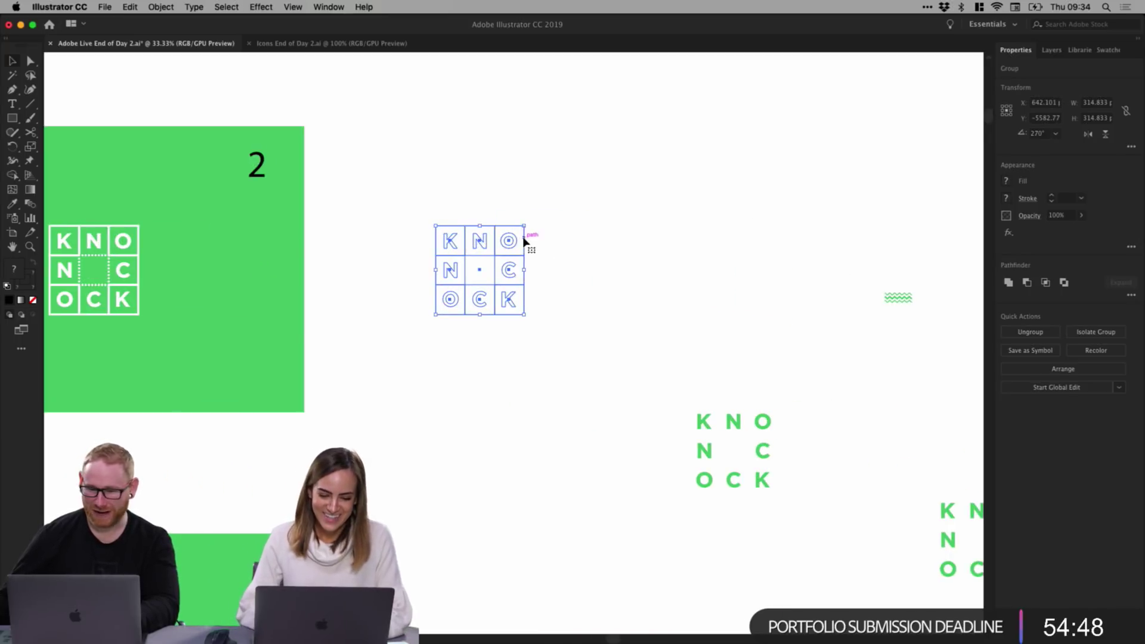
drag(525, 239, 728, 229)
key(super+z)
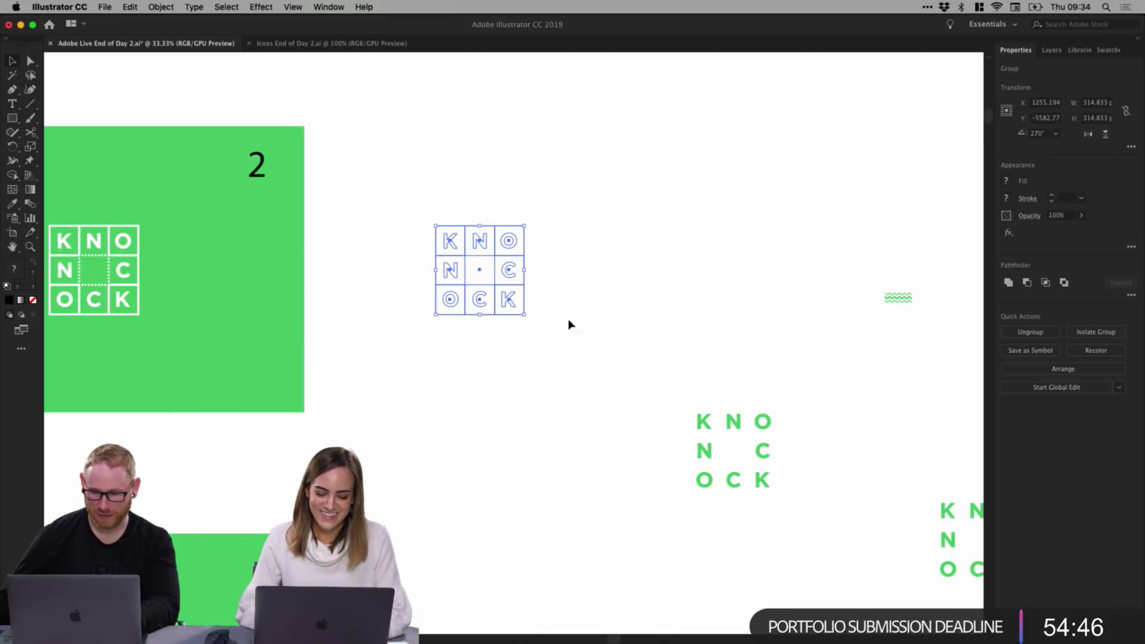
Try to expand the copied grid logo's appearance, fill and stroke, and undo the expansion.
click(163, 6)
click(185, 137)
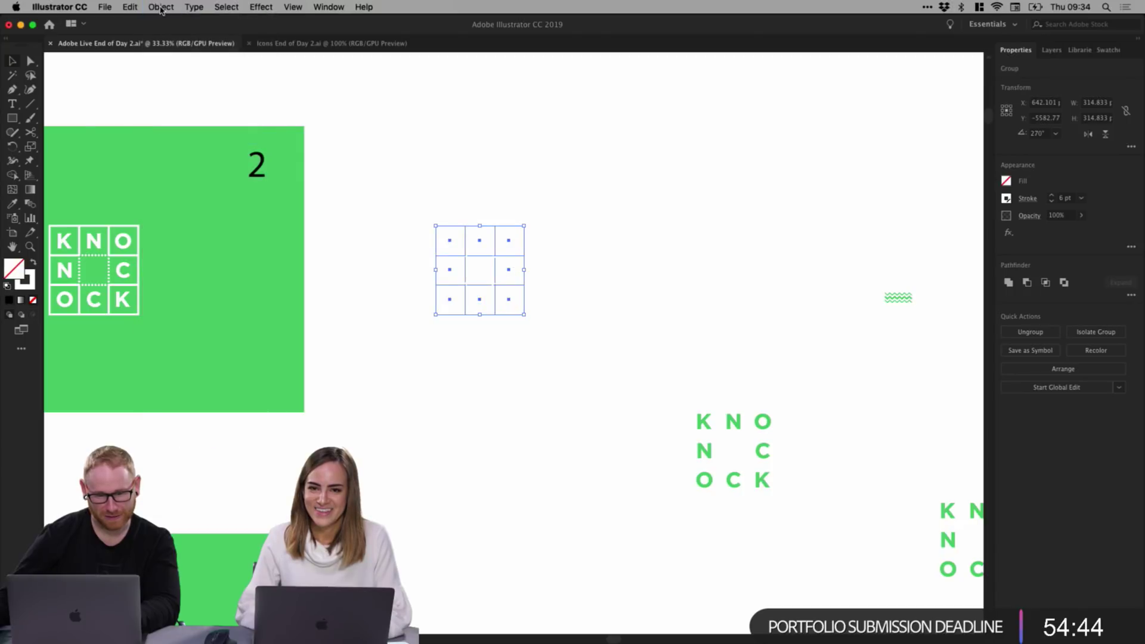
click(161, 6)
click(173, 126)
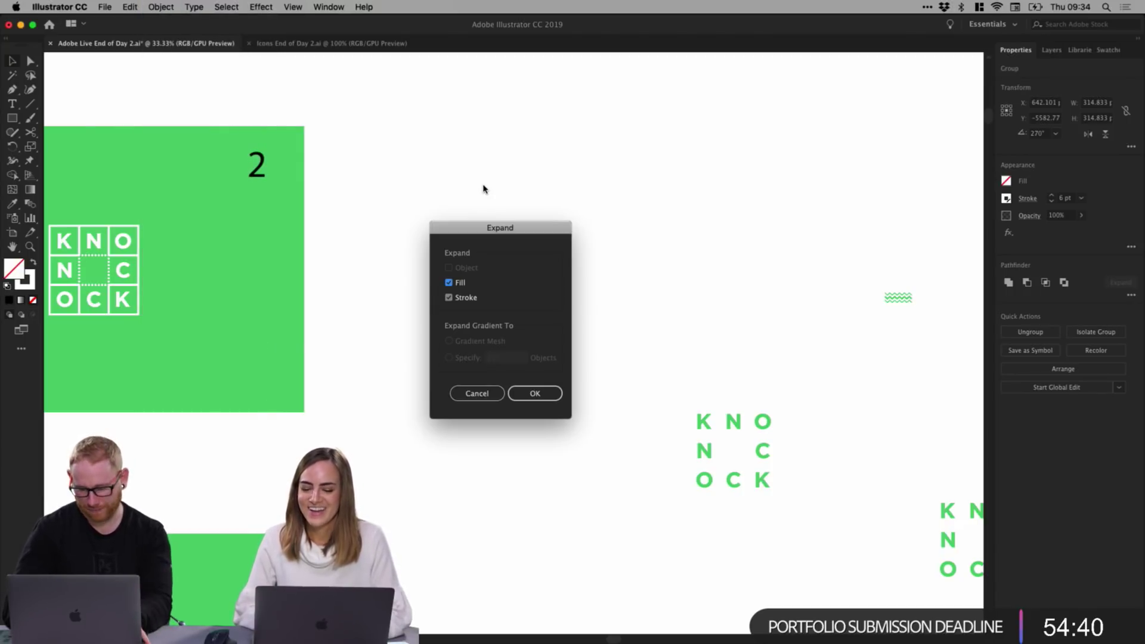
key(Return)
key(super+equal)
key(super+equal)
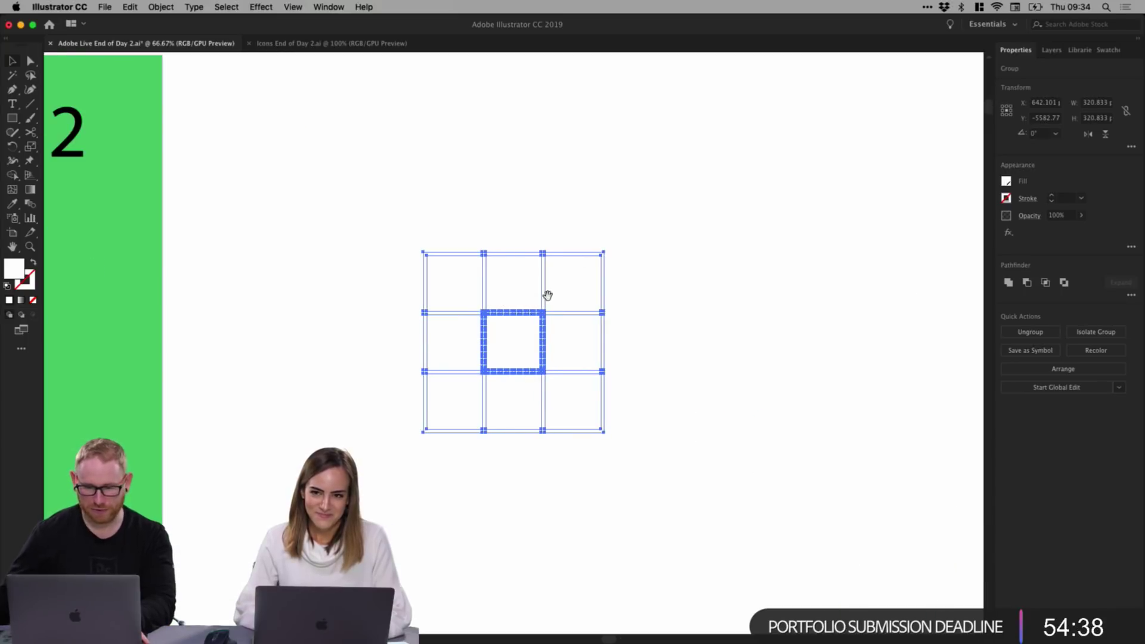
key(super+z)
key(super+z)
Expand the appearance of the copied KNOCK grid logo, and expand its fill and stroke into outlined shapes.
key(z)
click(603, 415)
key(super+0)
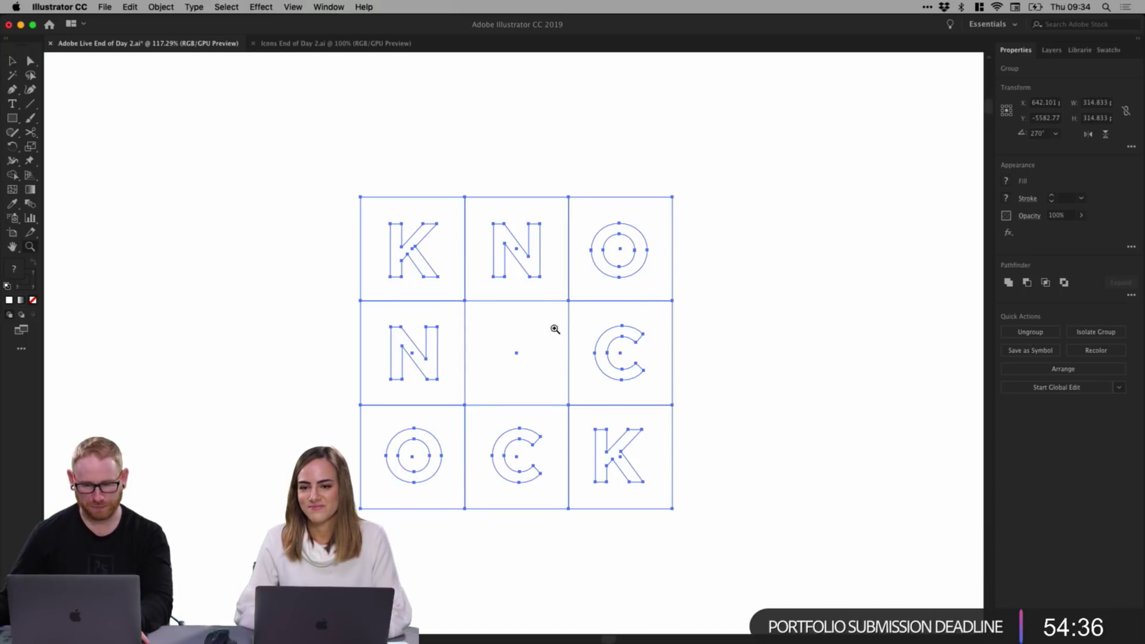
key(v)
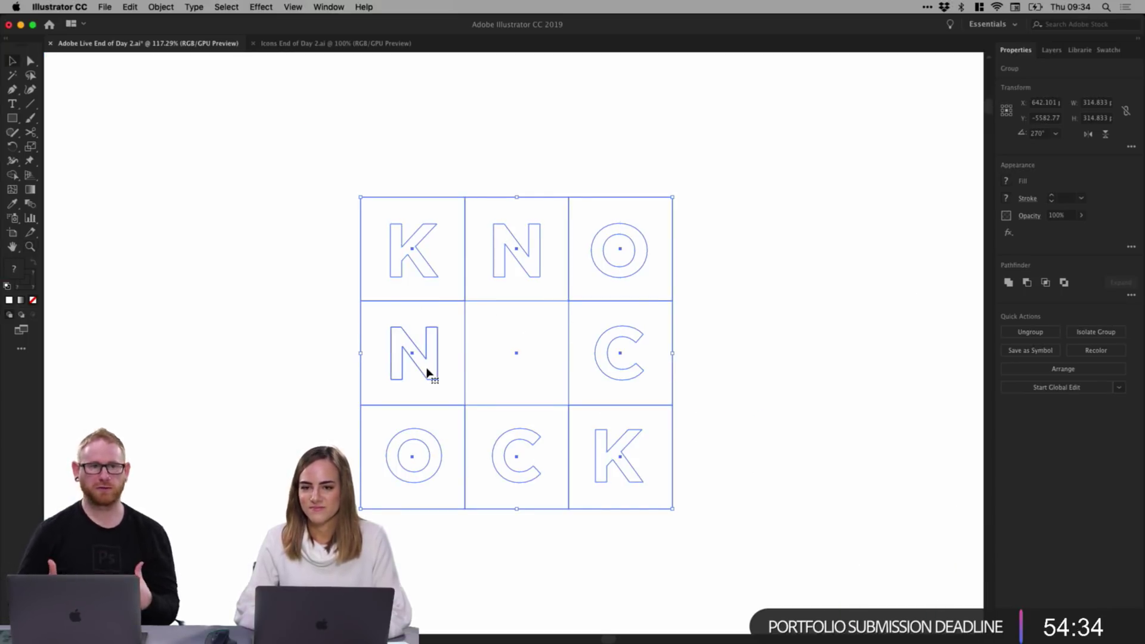
drag(279, 122, 753, 532)
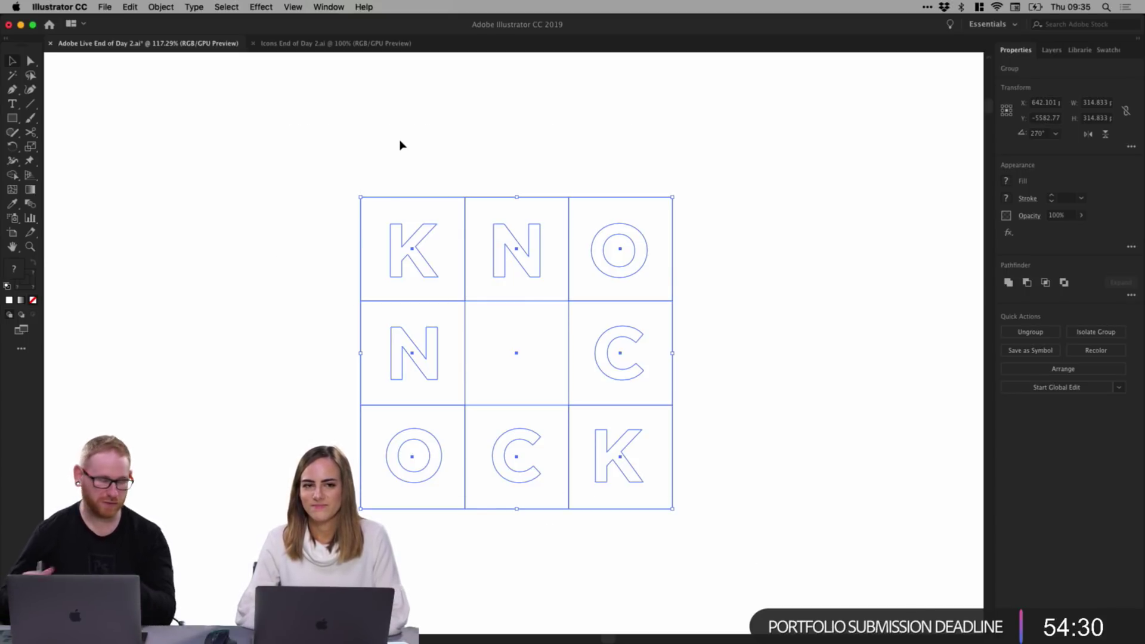
click(161, 6)
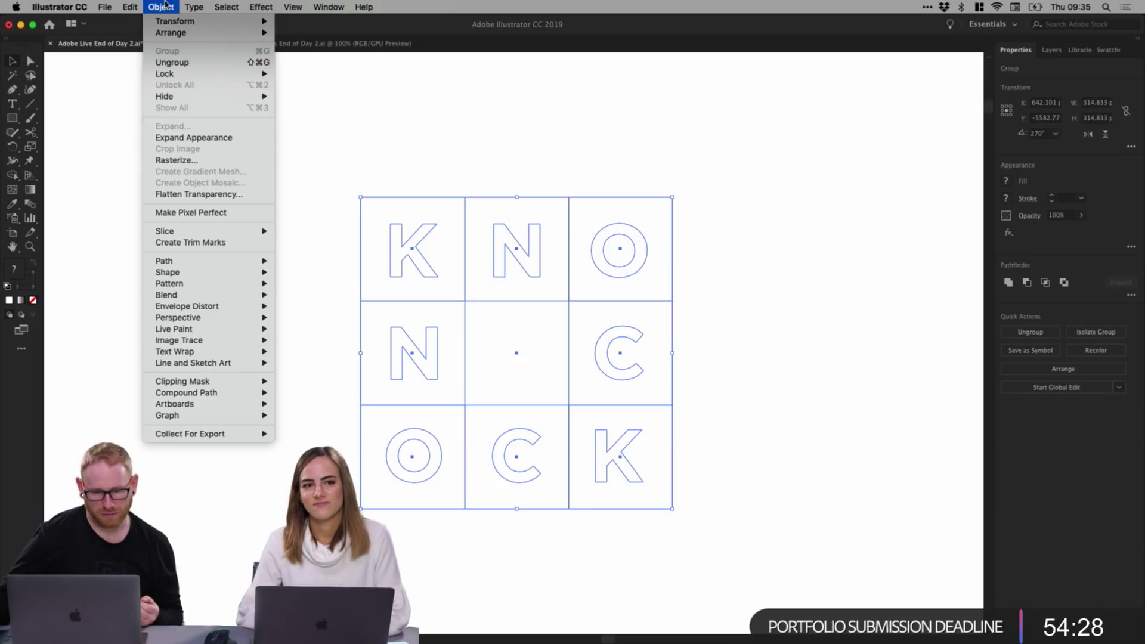
click(167, 139)
click(163, 8)
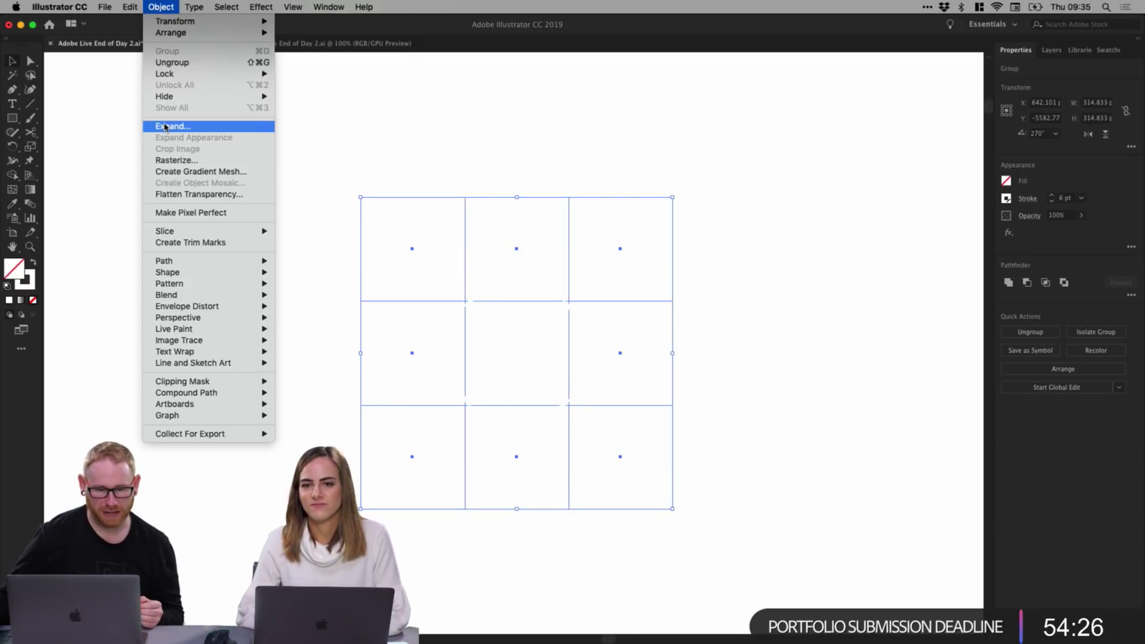
click(163, 124)
click(534, 394)
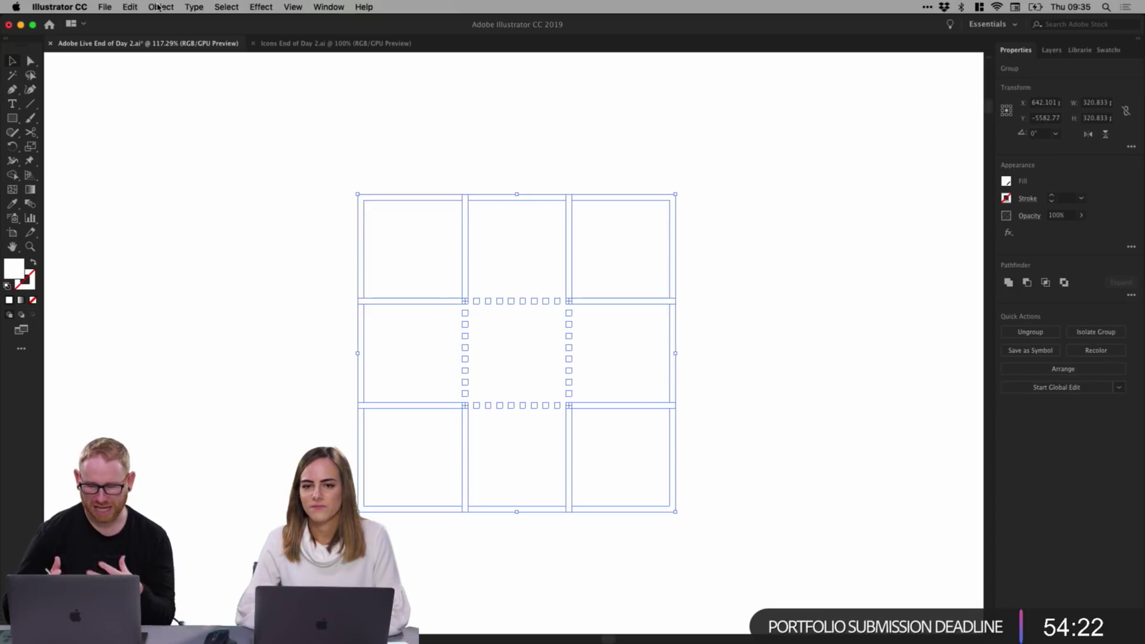
Unite all expanded grid lines and letters of the copied logo while in outline view, and return to preview.
key(super+y)
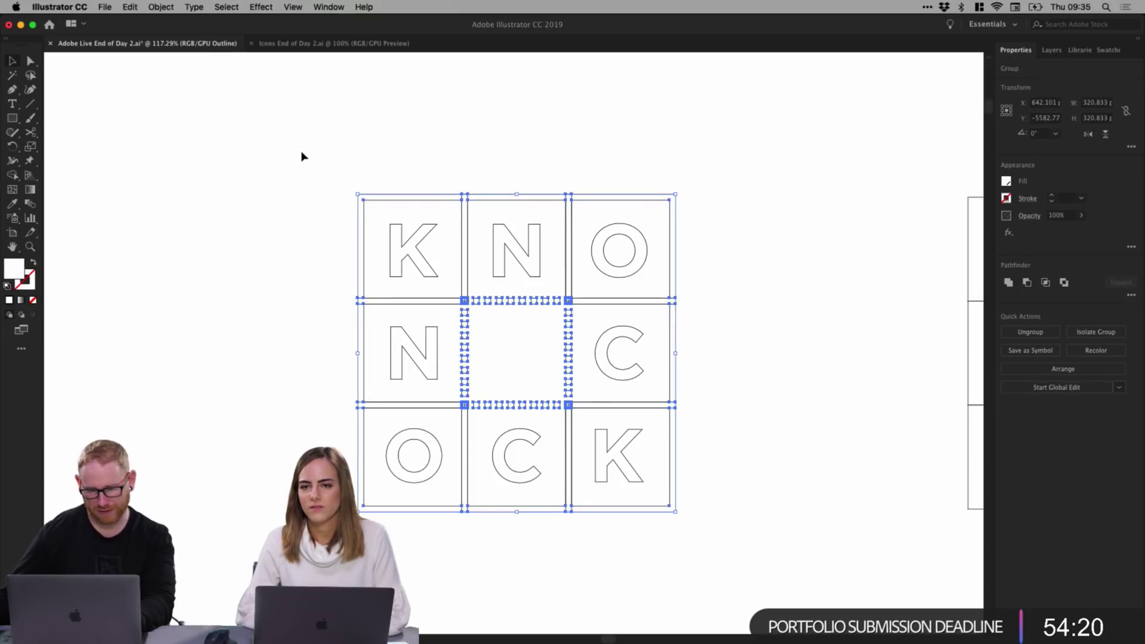
drag(302, 153, 741, 558)
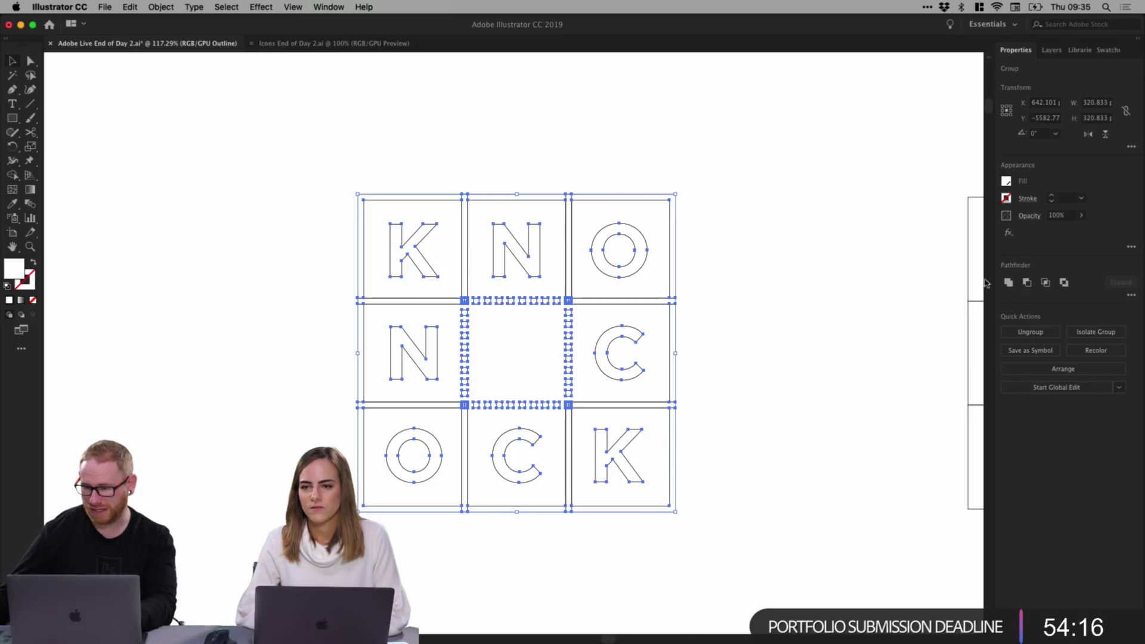
click(1009, 284)
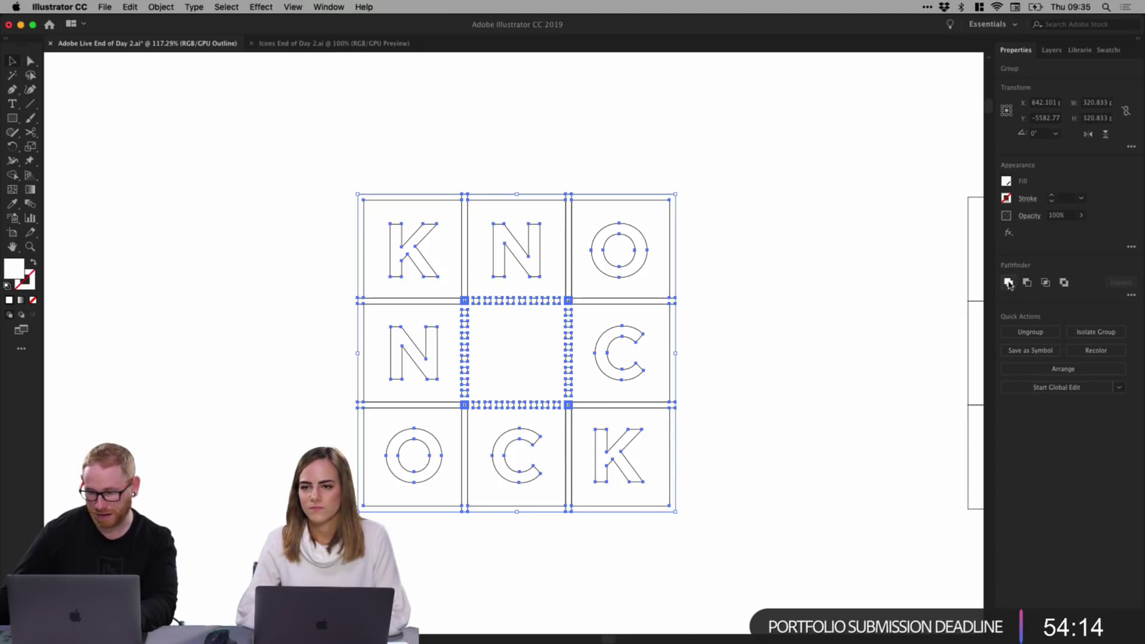
click(793, 306)
key(ctrl+y)
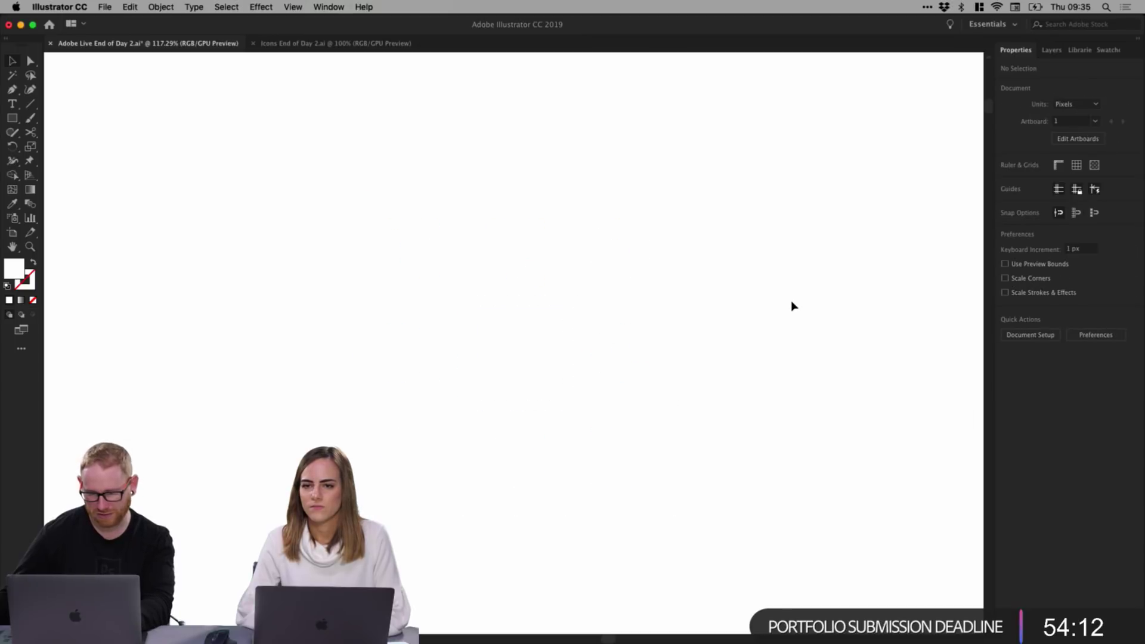
Fill the united KNOCK grid logo with green and save the document.
click(544, 361)
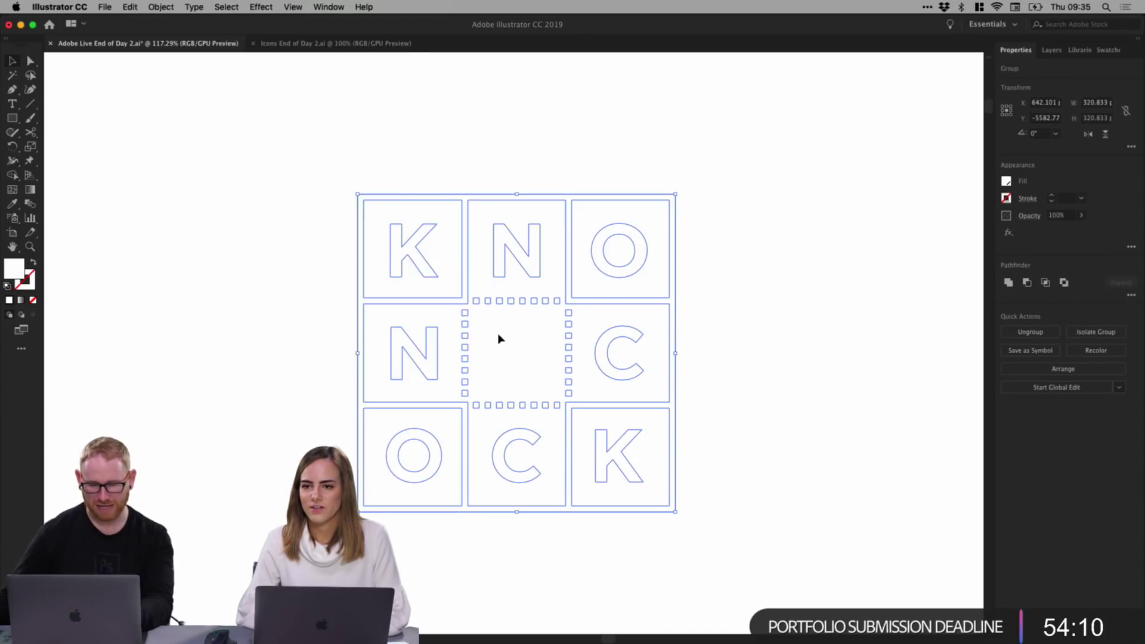
click(1006, 181)
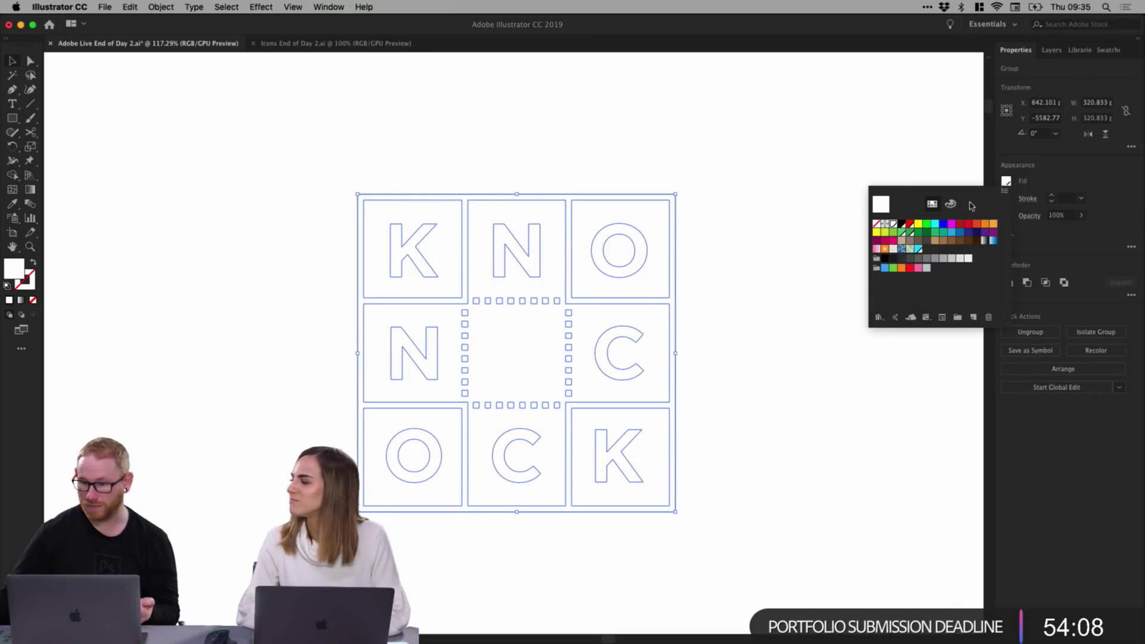
click(904, 234)
click(729, 160)
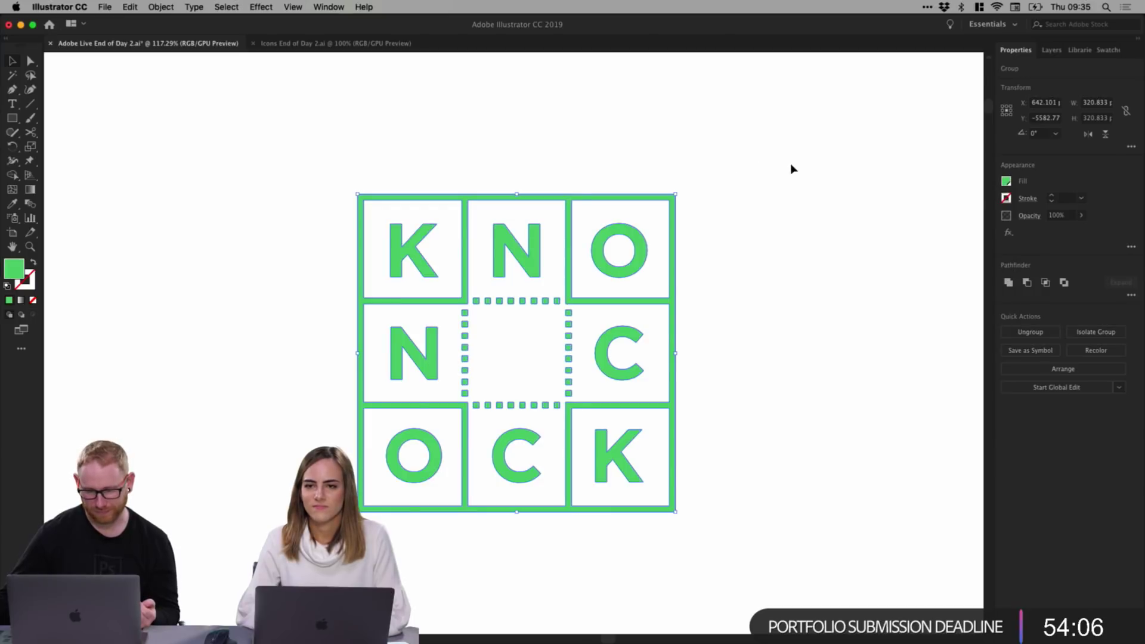
click(786, 174)
key(super+minus)
key(super+minus)
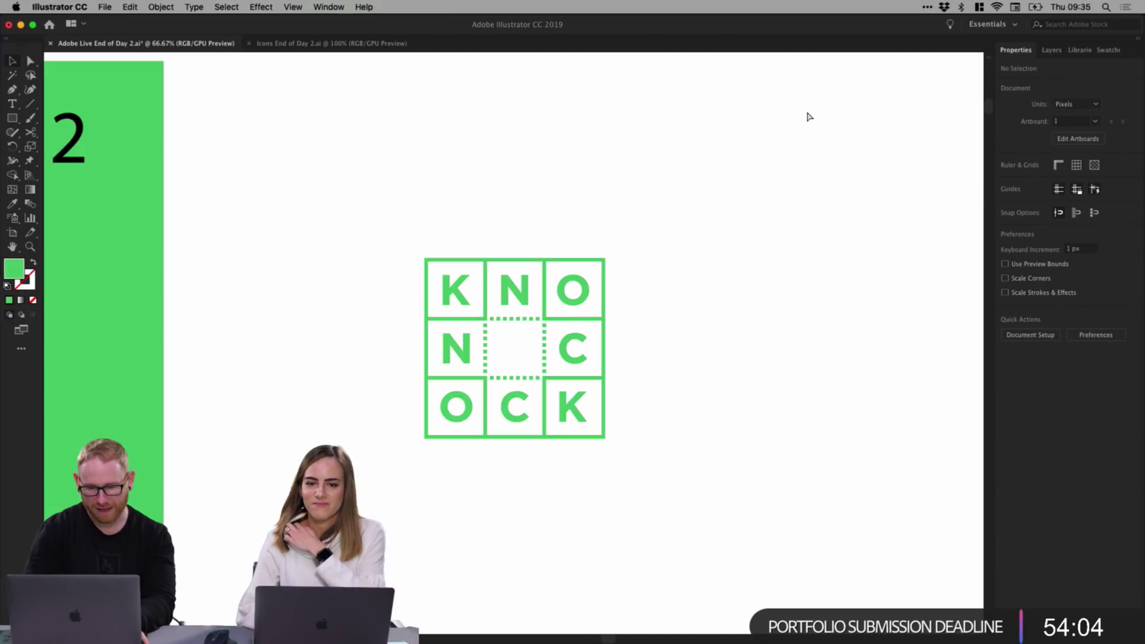
key(super+s)
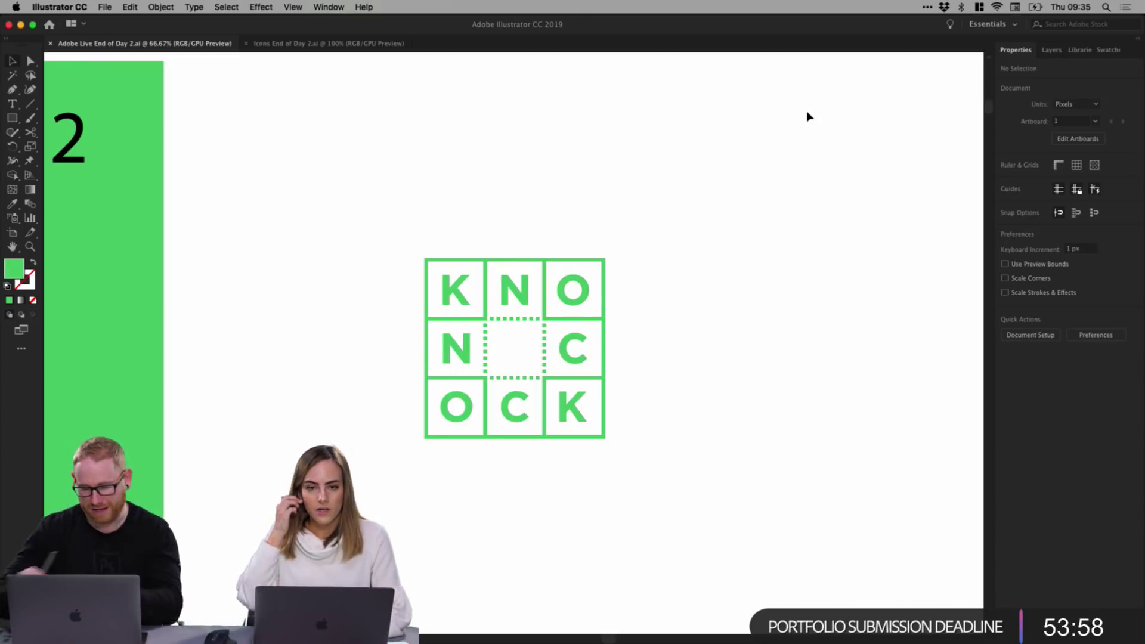
Duplicate the green KNOCK grid logo beside itself and fill the duplicate with white.
drag(486, 268, 770, 295)
click(1006, 180)
click(893, 225)
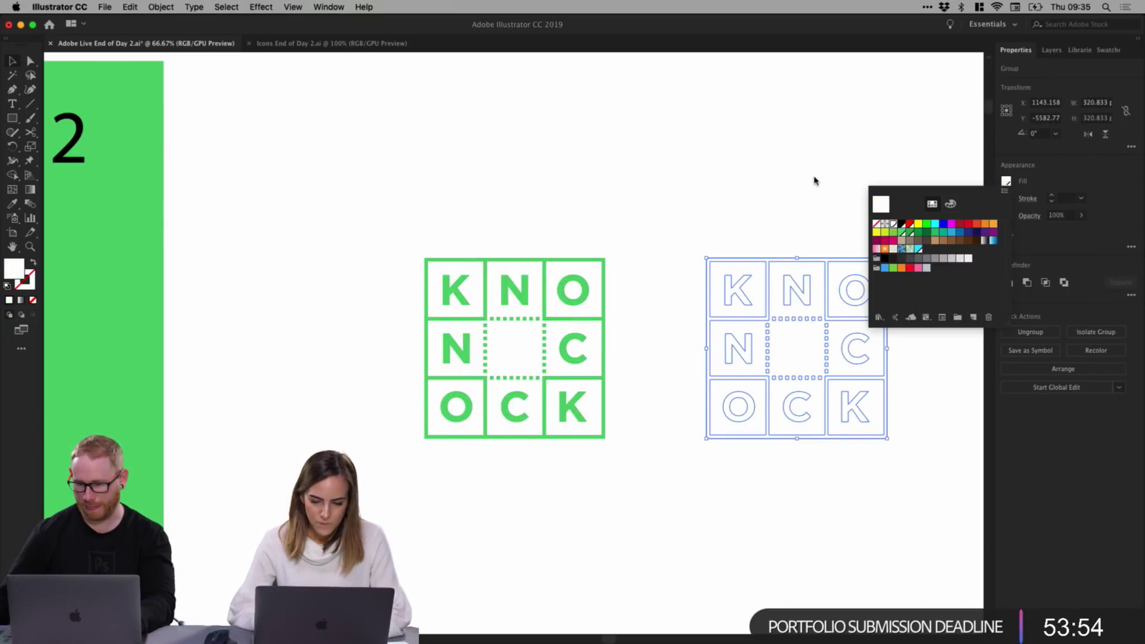
click(808, 191)
click(841, 184)
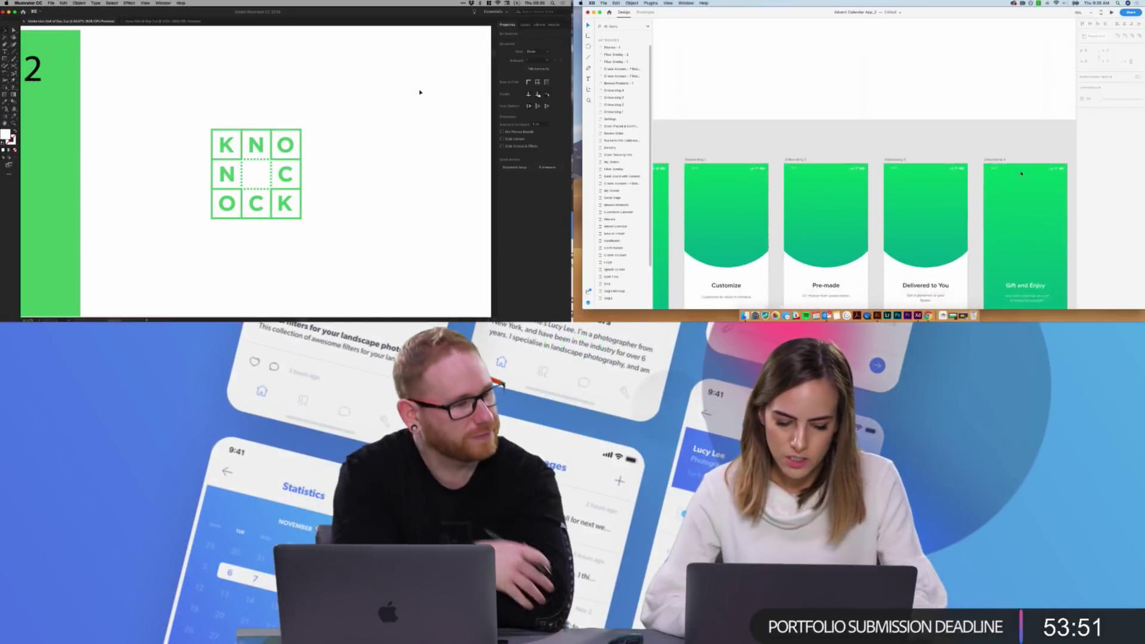
In XD, place the calendar illustration on the Onboarding 1 artboard and scale it to about 297 by 273 above the Customize heading.
scroll(766, 190, down, 3)
scroll(765, 190, left, 3)
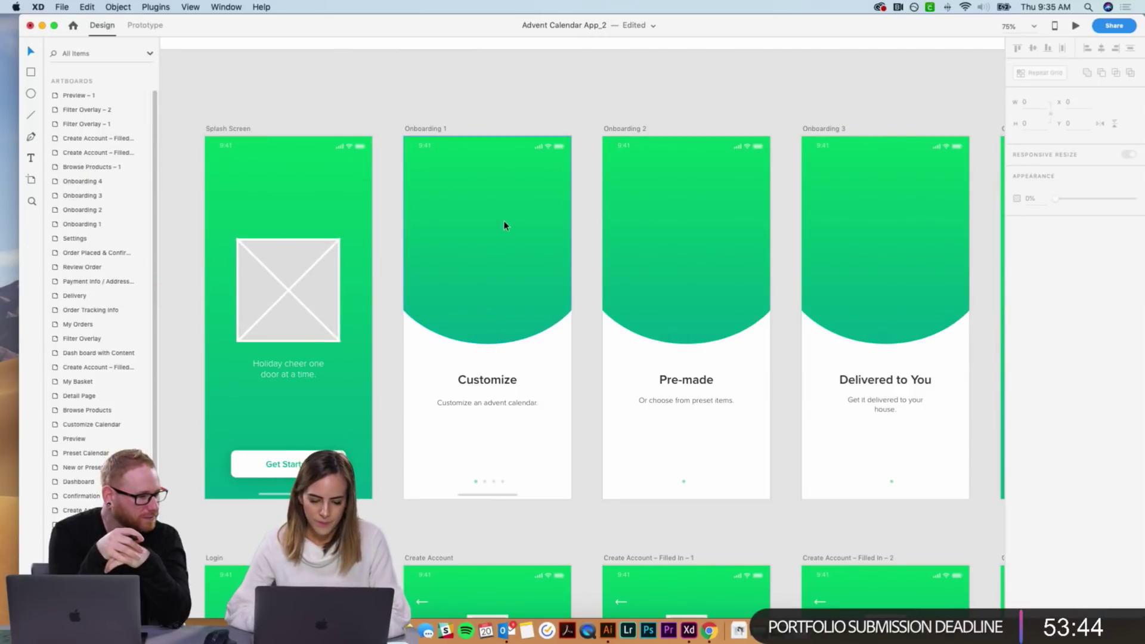
scroll(505, 226, up, 15)
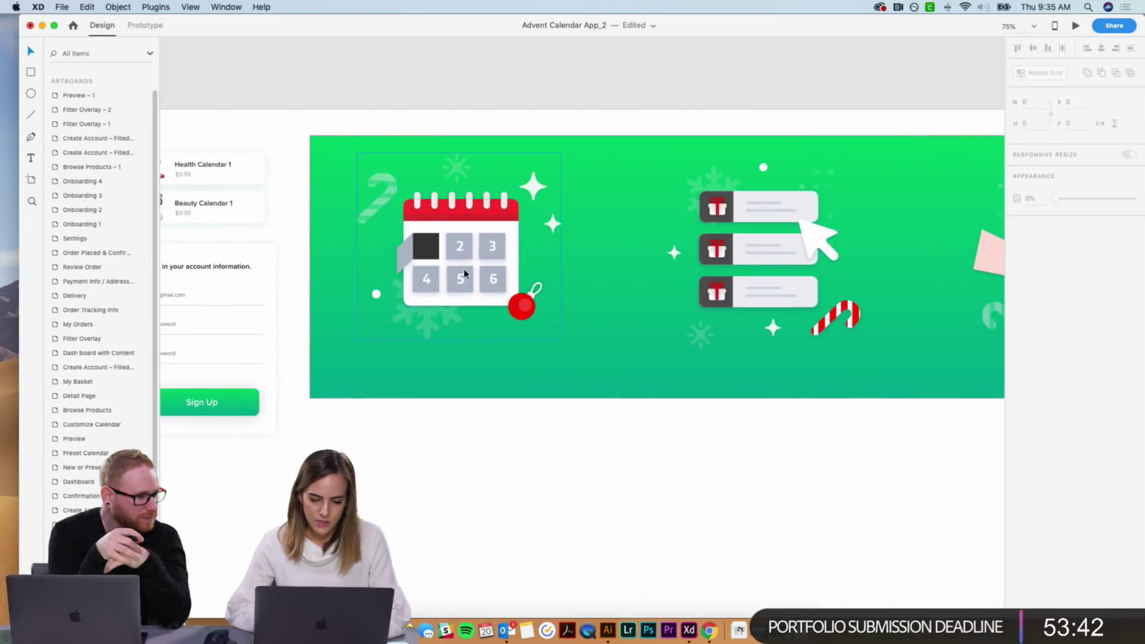
click(464, 274)
scroll(463, 272, down, 15)
key(super+v)
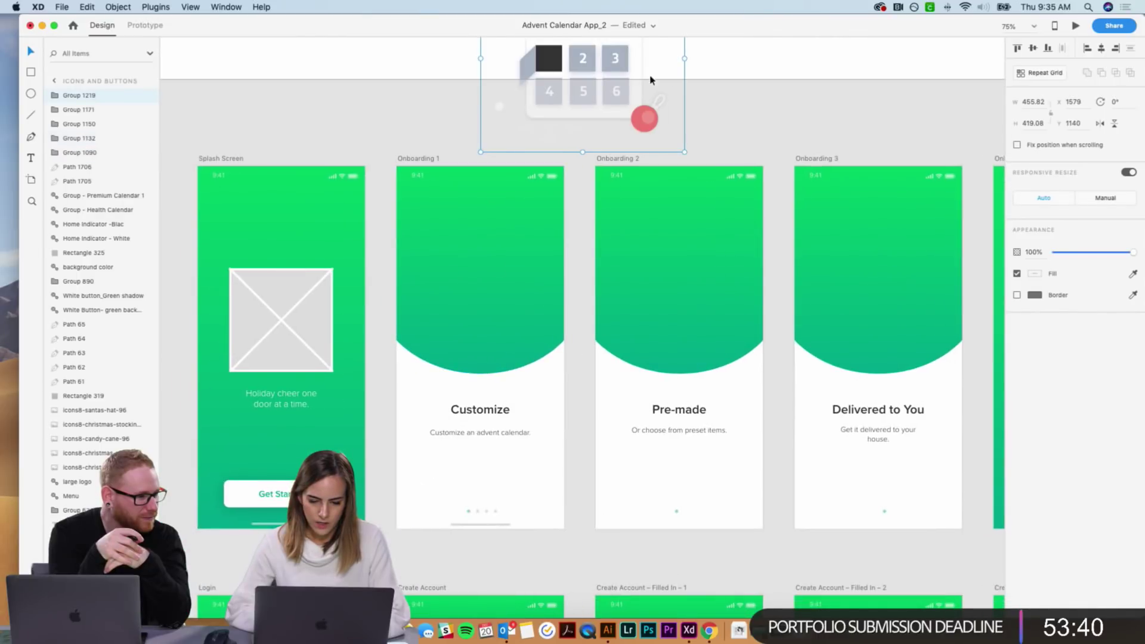
drag(652, 80, 534, 267)
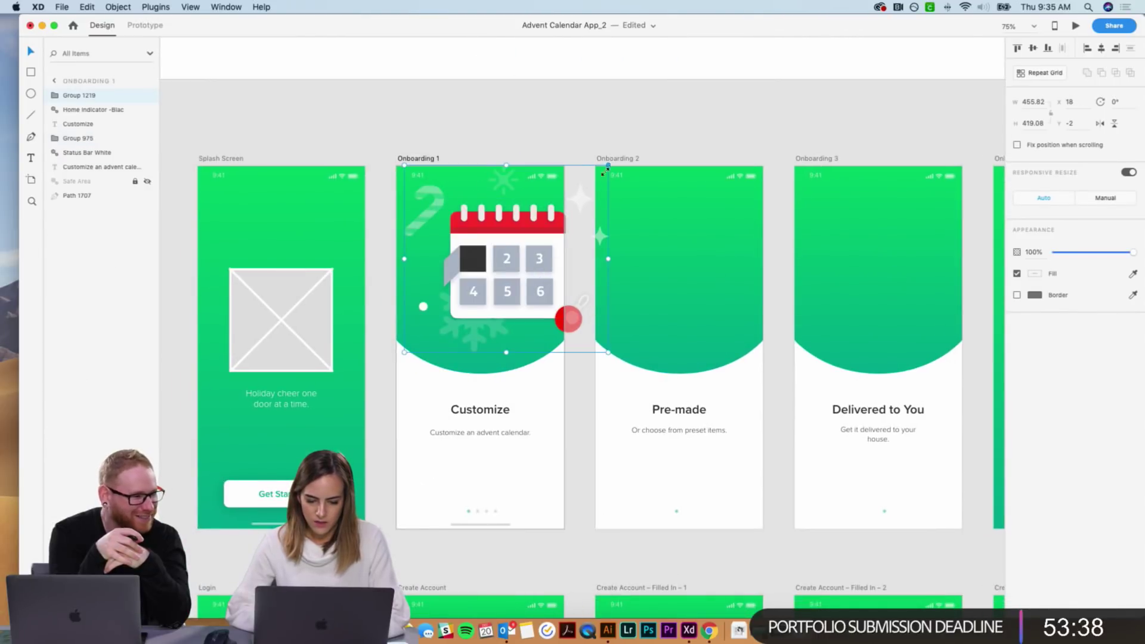
drag(610, 166, 556, 230)
drag(490, 281, 500, 266)
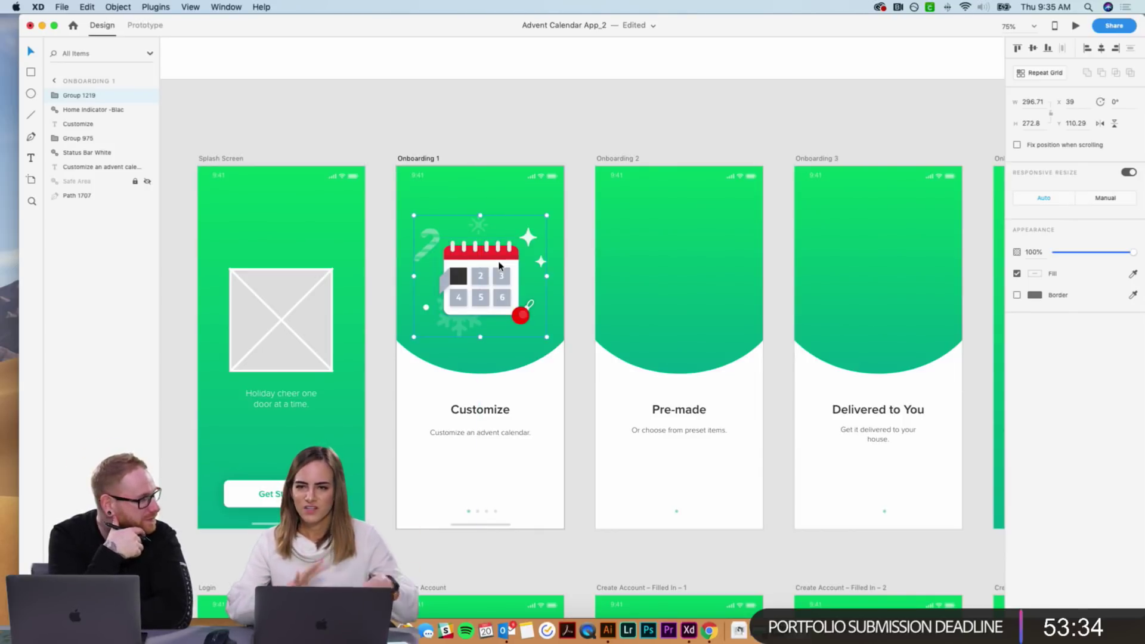
Examine the account creation, calendar choice, preset calendar and filter artboards, and compare the Onboarding 1 to 4 artboards.
scroll(500, 266, down, 2)
scroll(499, 266, down, 10)
scroll(231, 391, down, 15)
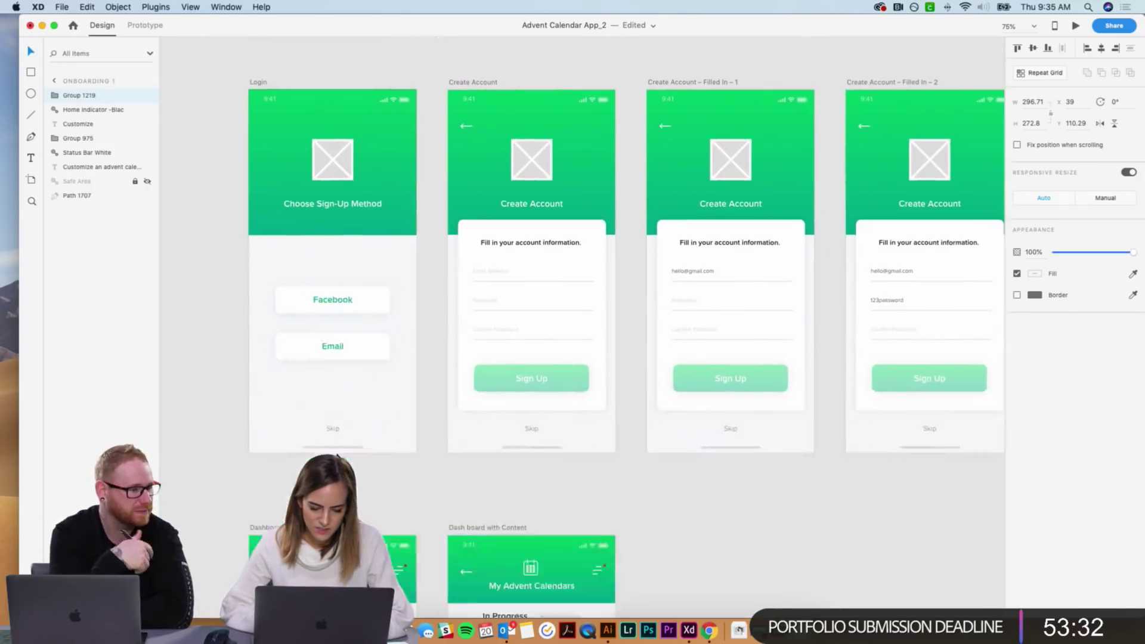
scroll(337, 454, down, 10)
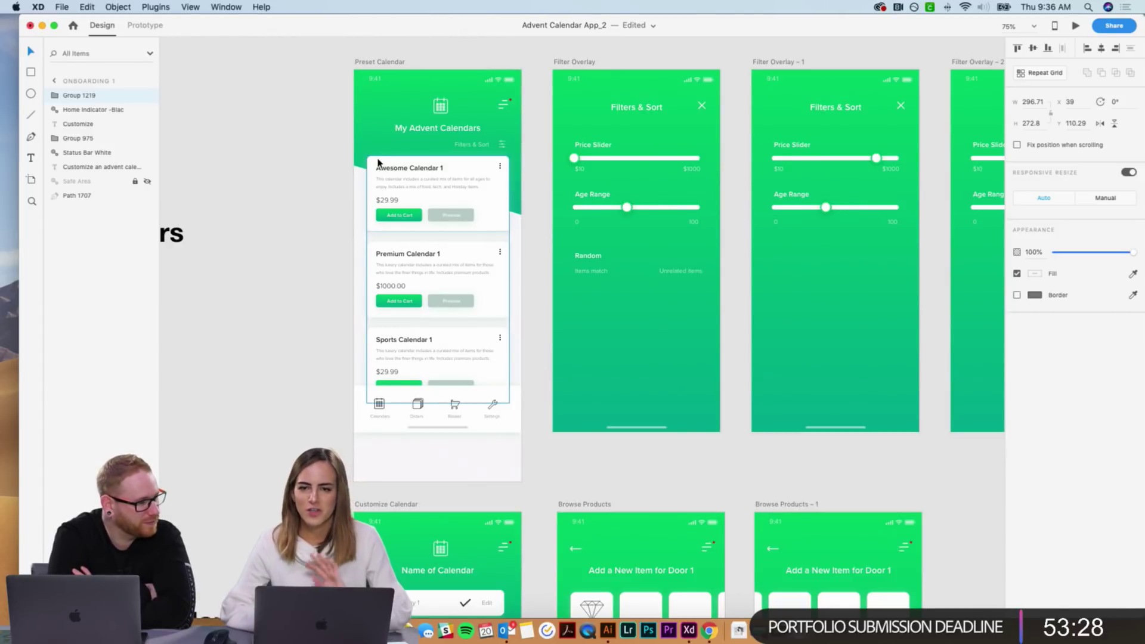
scroll(379, 162, up, 1)
scroll(378, 163, up, 15)
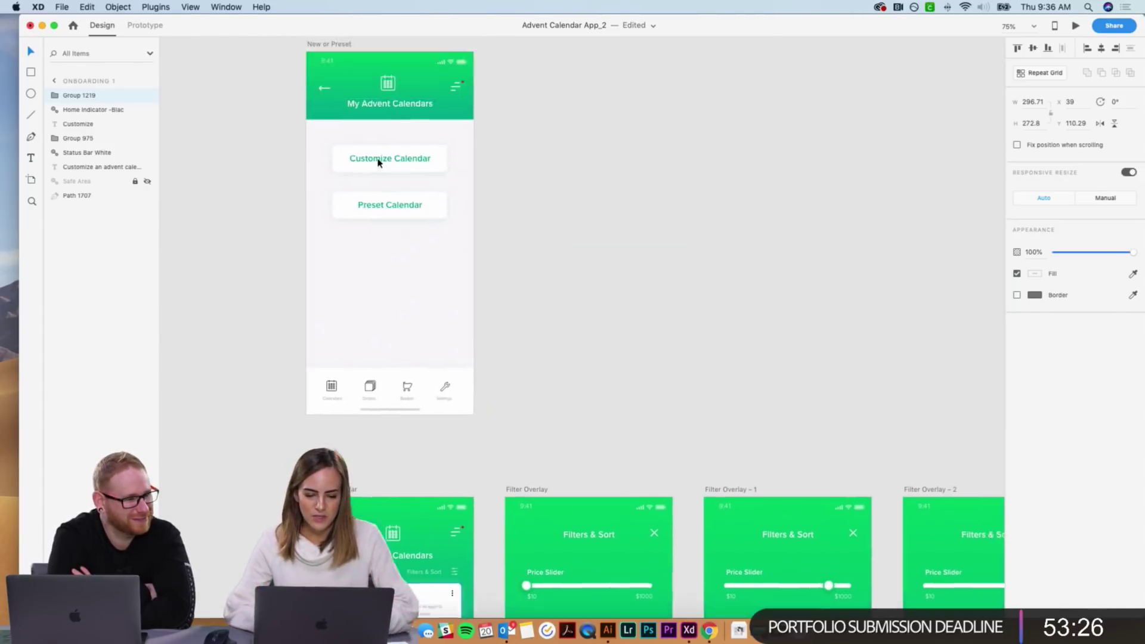
scroll(379, 162, up, 10)
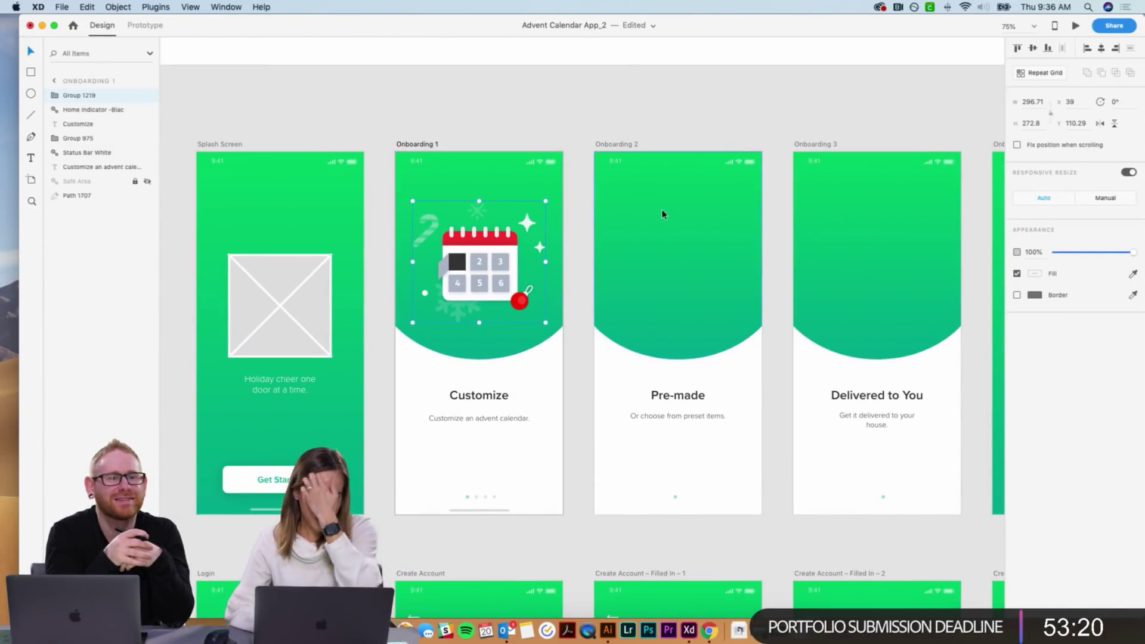
scroll(662, 212, up, 5)
scroll(662, 215, down, 5)
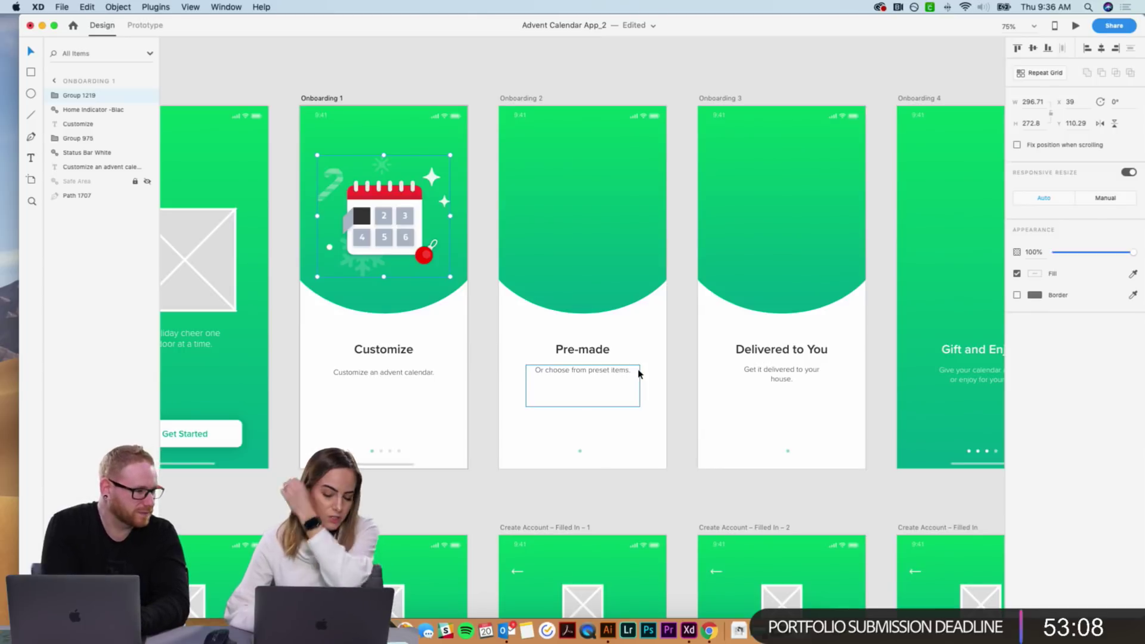
Copy the gift list illustration with the cursor onto the Onboarding 2 artboard and scale it to about 268 by 248 above the Pre-made heading.
scroll(639, 374, right, 3)
scroll(639, 374, up, 3)
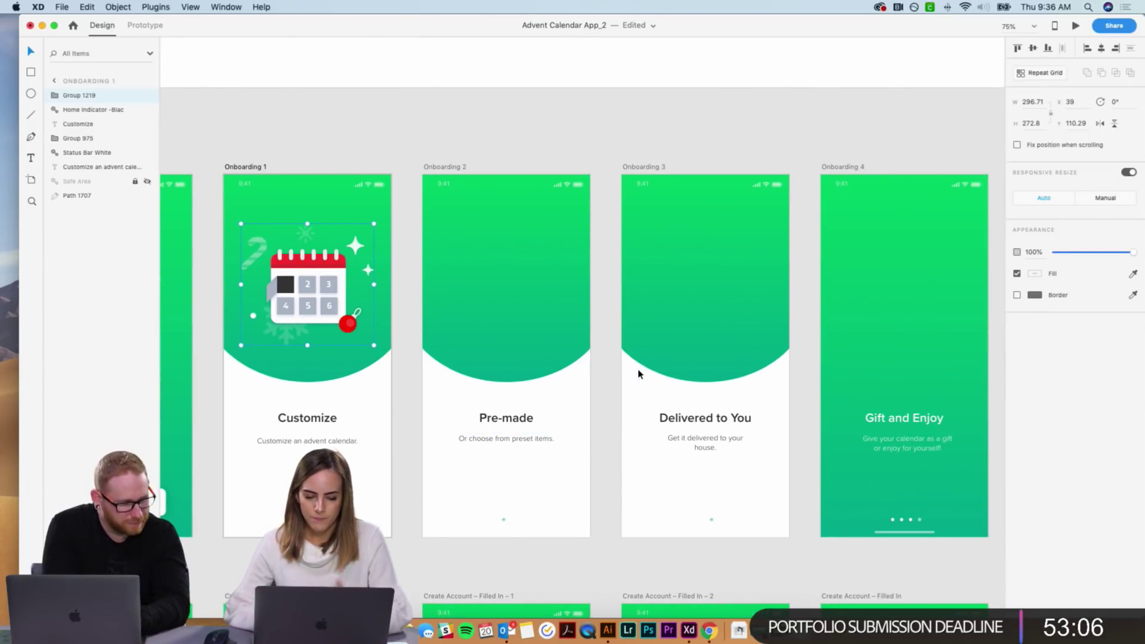
scroll(638, 370, up, 10)
click(751, 268)
key(super+c)
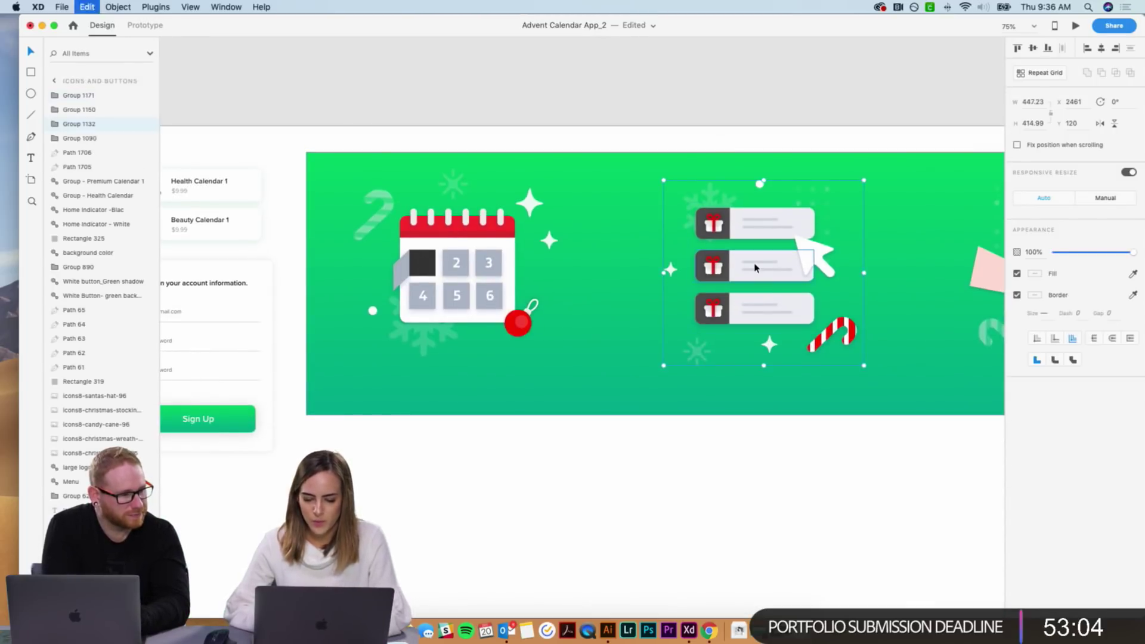
scroll(755, 265, down, 6)
scroll(755, 268, down, 5)
click(679, 339)
key(super+v)
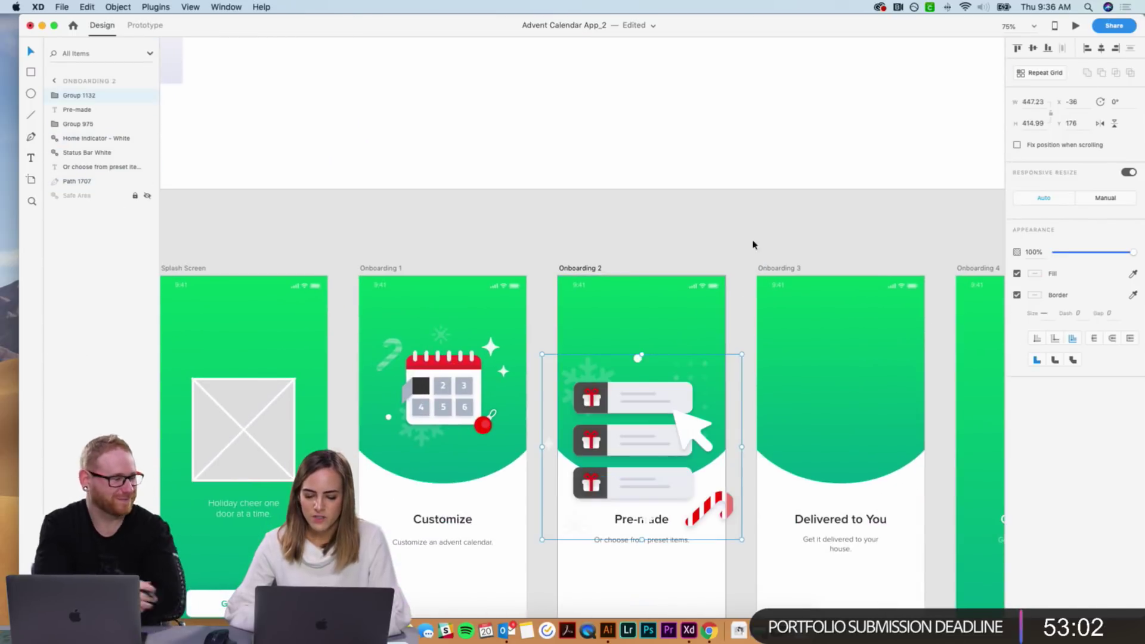
drag(742, 539, 662, 464)
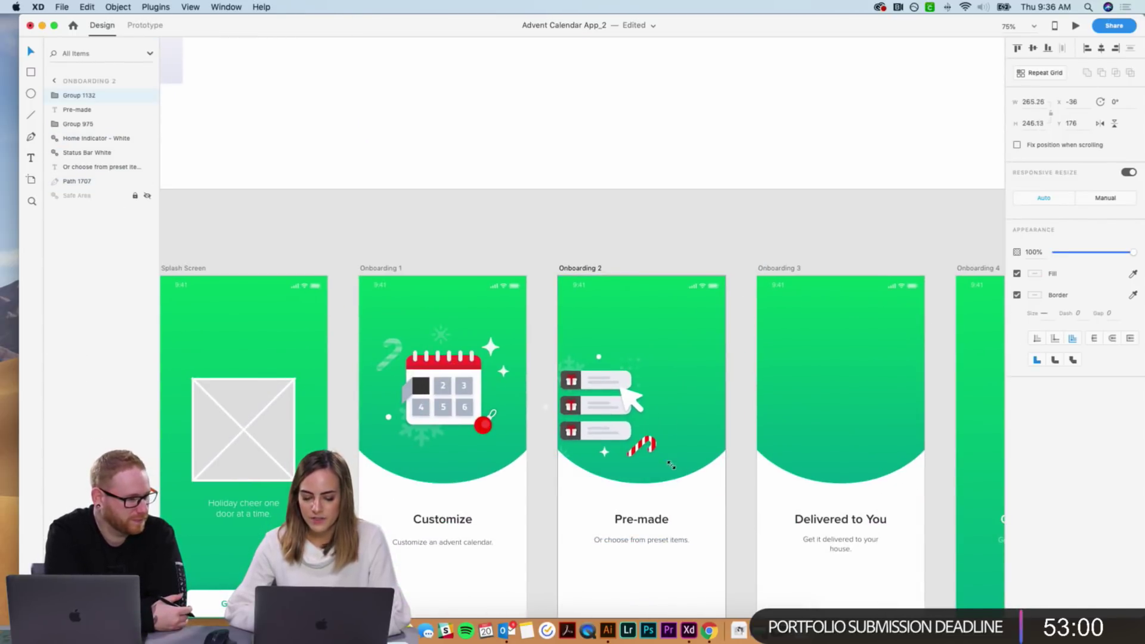
drag(604, 407, 643, 382)
Shrink the calendar illustration on Onboarding 1 to about 276 by 254 and recentre it above the Customize heading.
click(495, 433)
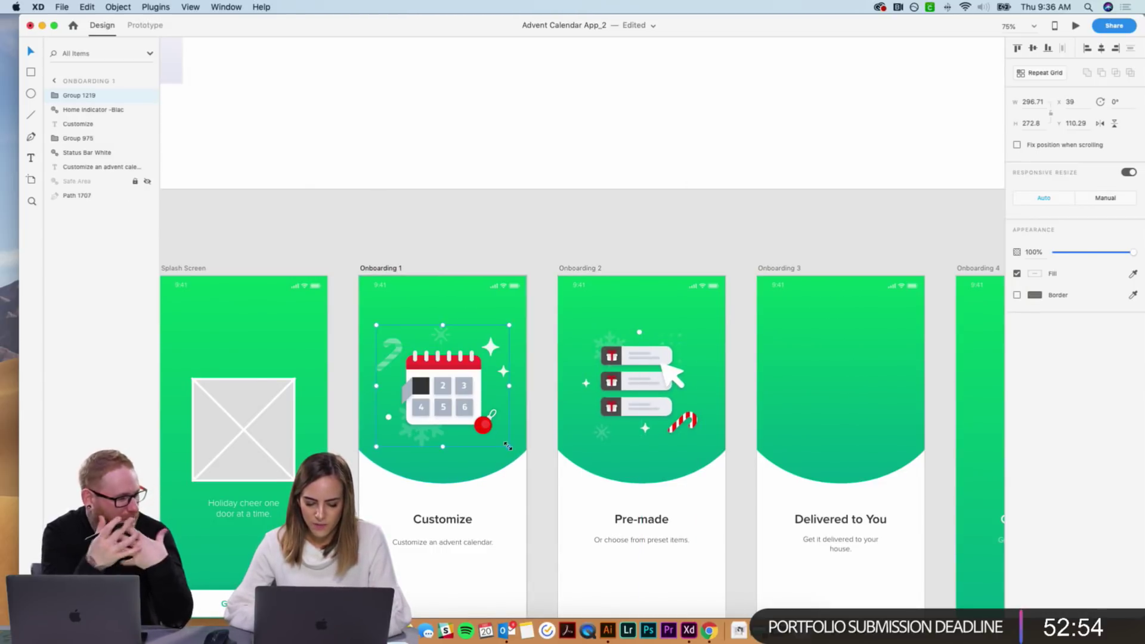
drag(511, 447, 500, 438)
drag(453, 396, 457, 399)
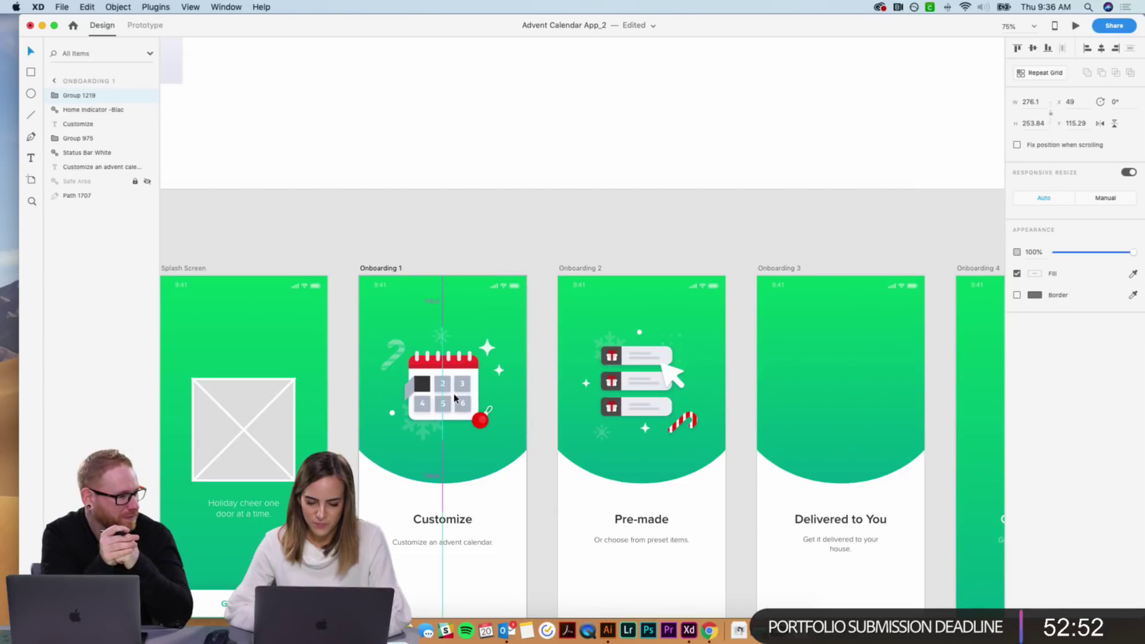
click(649, 406)
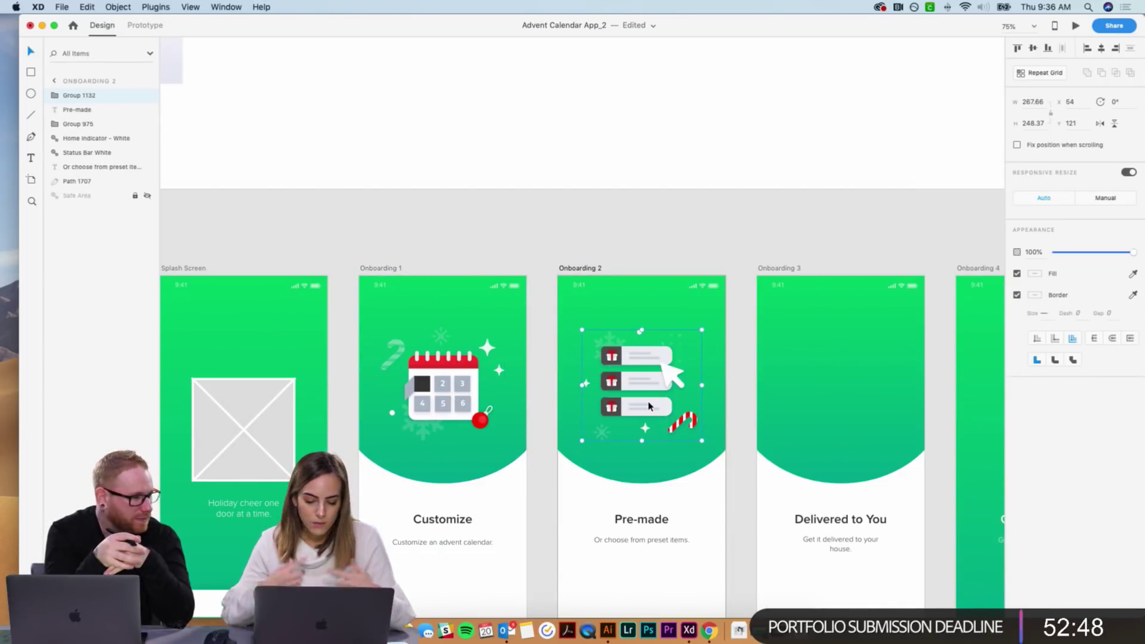
Copy the illustration of hands passing a parcel from the Icons and Buttons artboard onto the Onboarding 3 artboard.
scroll(649, 406, up, 5)
scroll(649, 406, right, 5)
scroll(650, 406, down, 10)
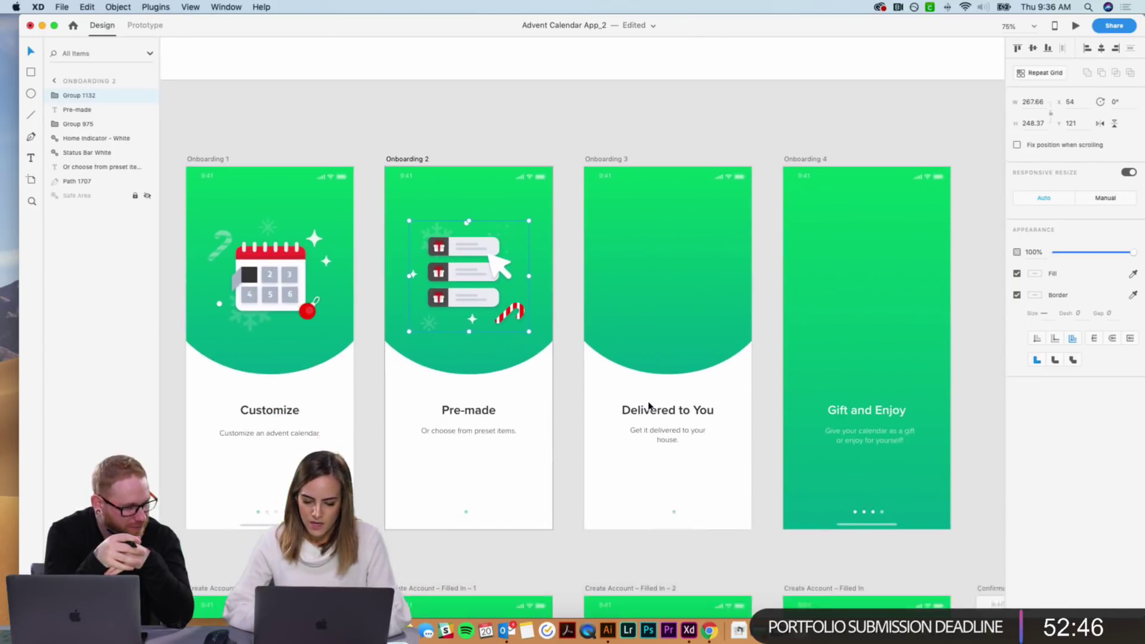
scroll(649, 406, right, 3)
scroll(649, 407, up, 10)
scroll(649, 406, up, 8)
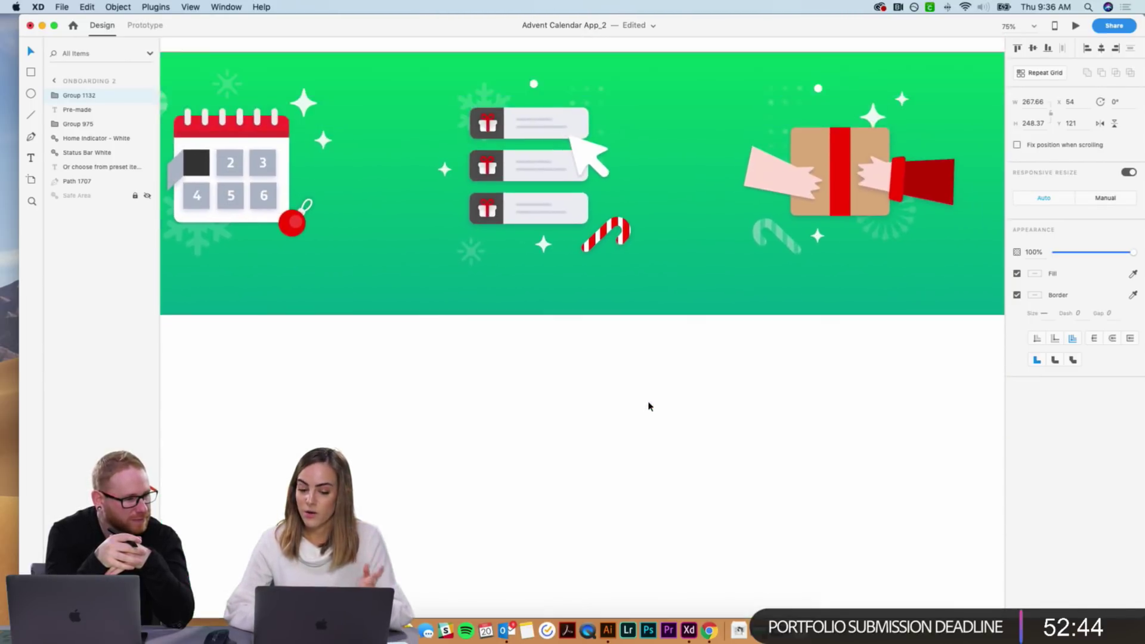
click(822, 182)
key(super+c)
scroll(822, 182, down, 10)
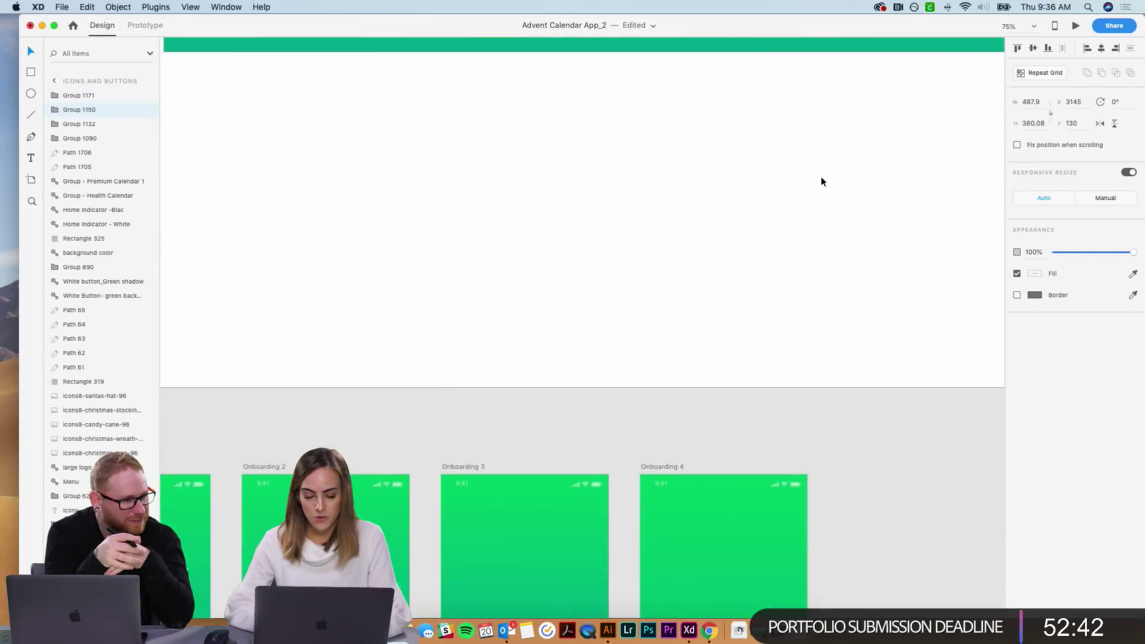
click(596, 367)
key(super+v)
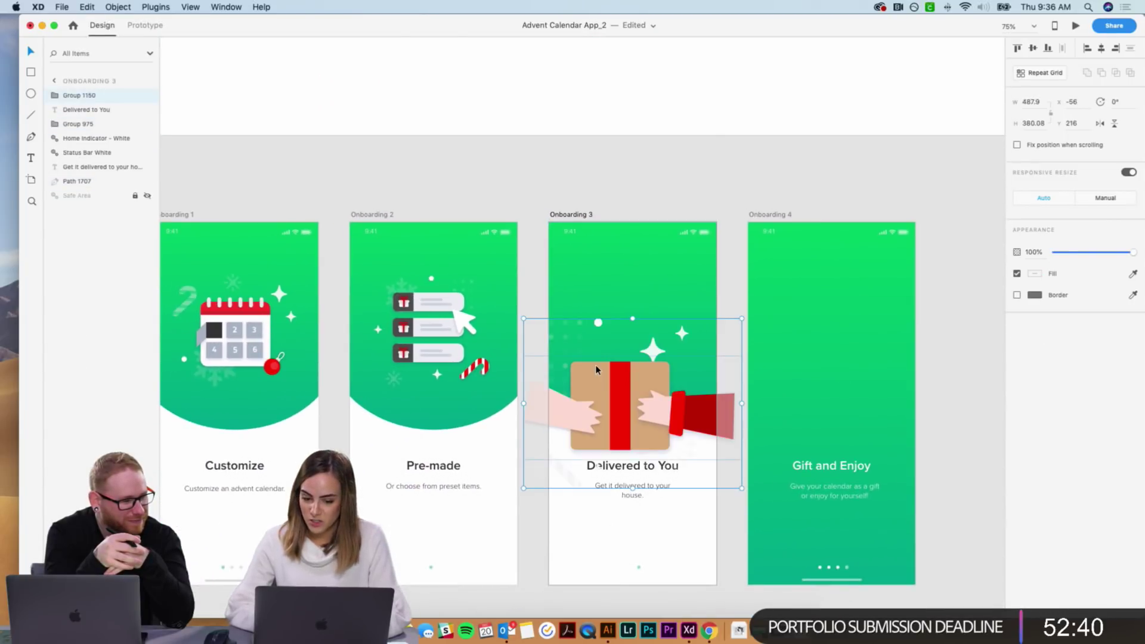
Scale the parcel illustration to about 278 by 217 and centre it in the green area above the Delivered to You heading.
drag(743, 489, 653, 414)
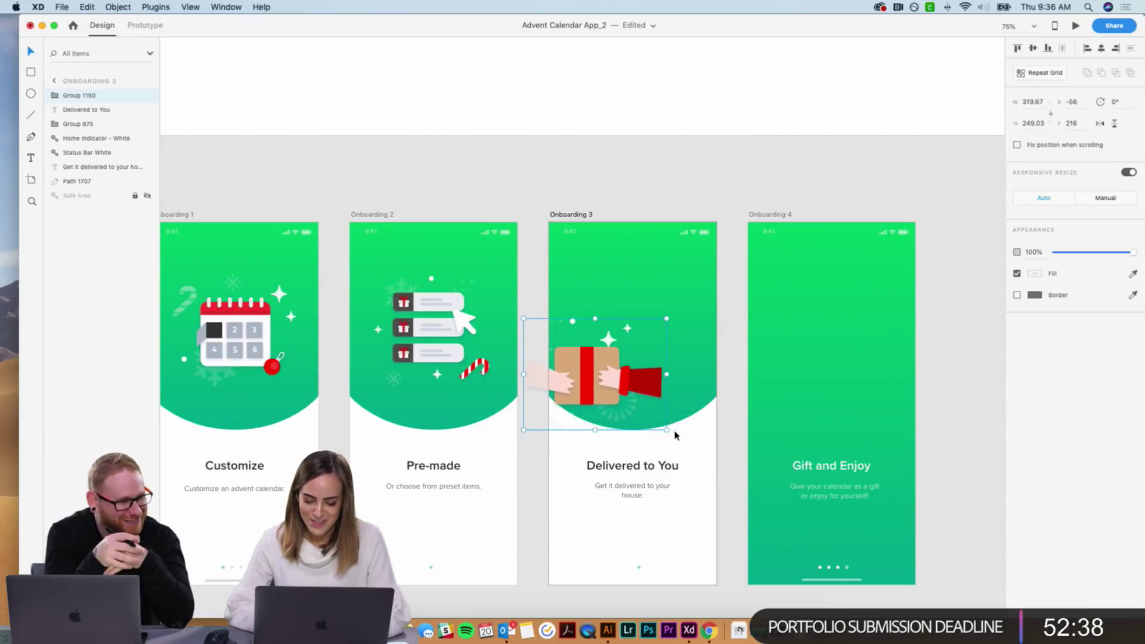
drag(606, 382, 646, 339)
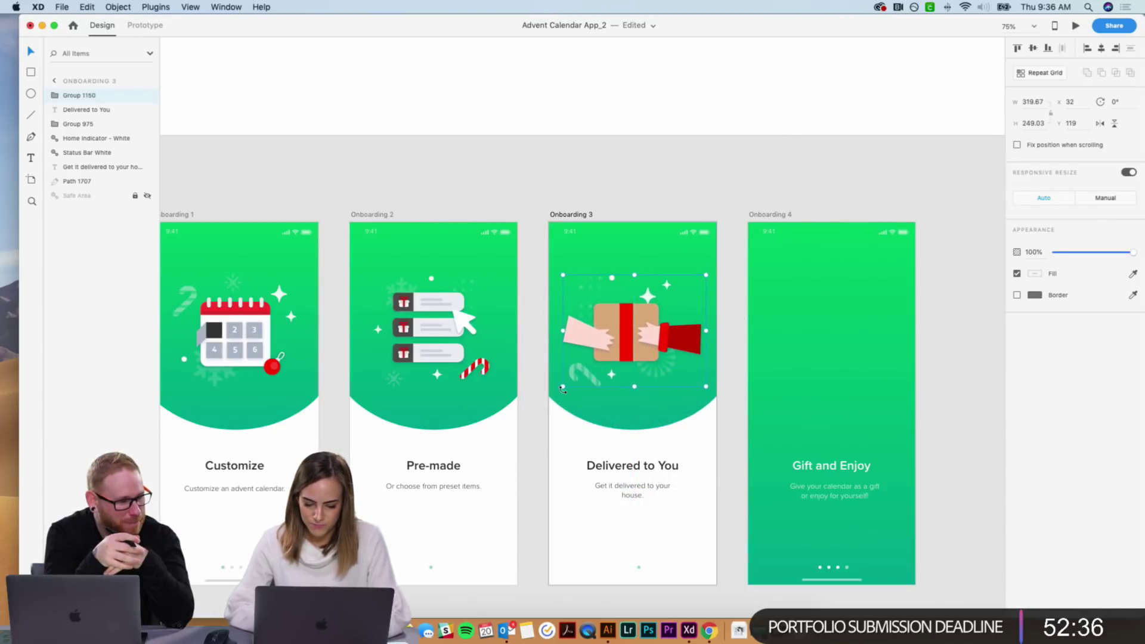
drag(563, 386, 582, 372)
drag(630, 334, 620, 337)
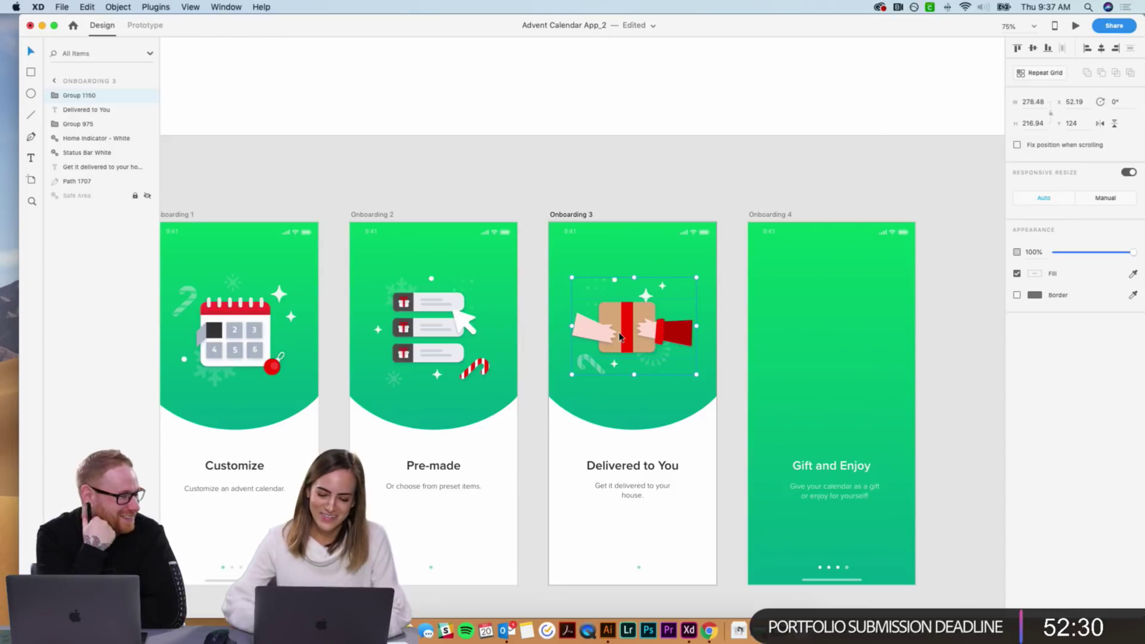
click(757, 205)
Copy the white gift box illustration onto the Onboarding 4 artboard and scale it to about 295 by 237 above the Gift and Enjoy heading.
scroll(770, 198, right, 3)
scroll(770, 197, up, 2)
scroll(769, 197, up, 3)
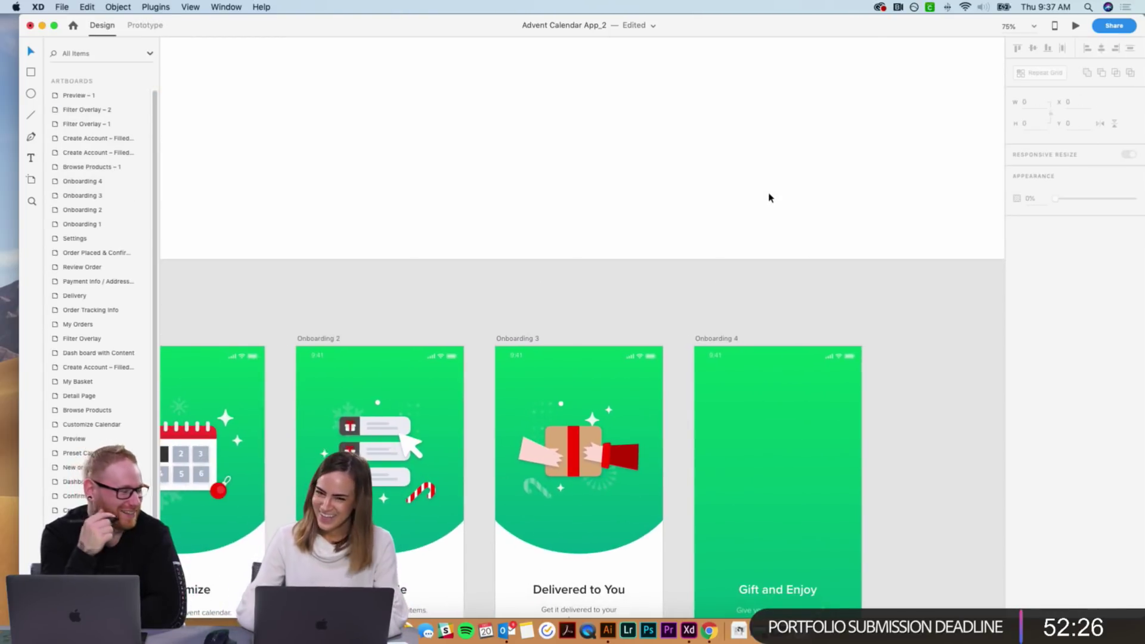
scroll(769, 198, down, 10)
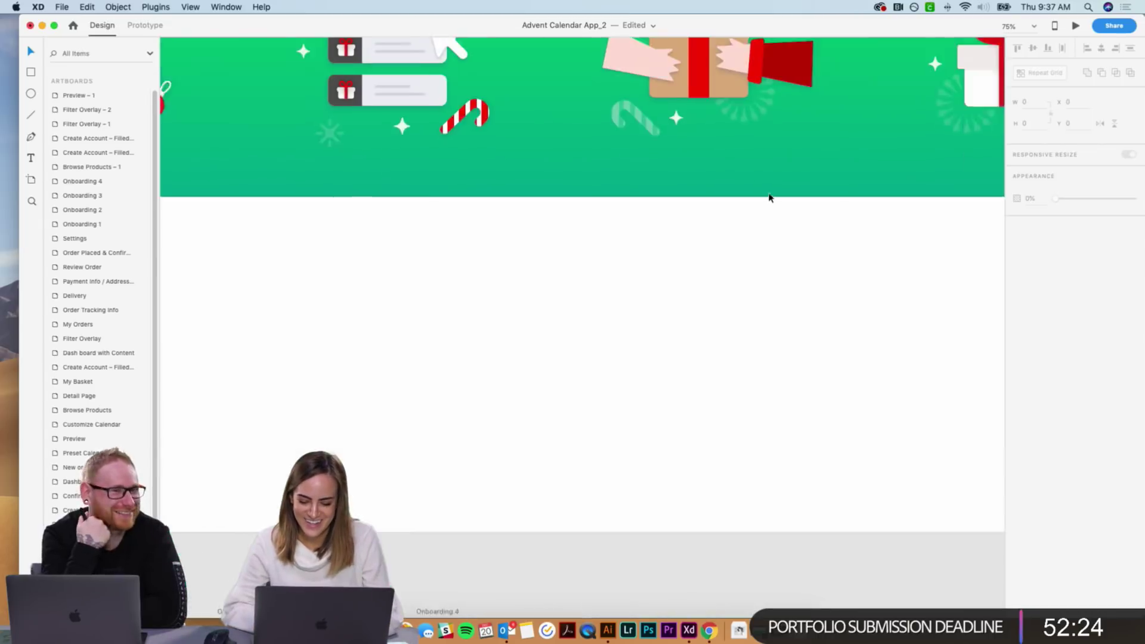
click(869, 219)
scroll(869, 219, up, 10)
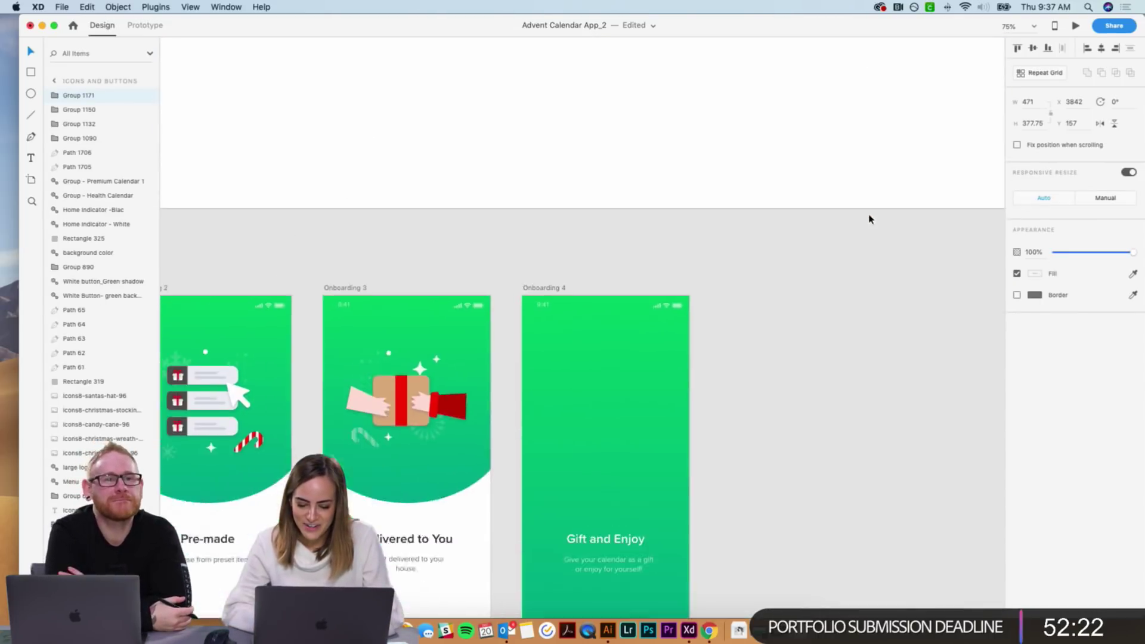
key(super+v)
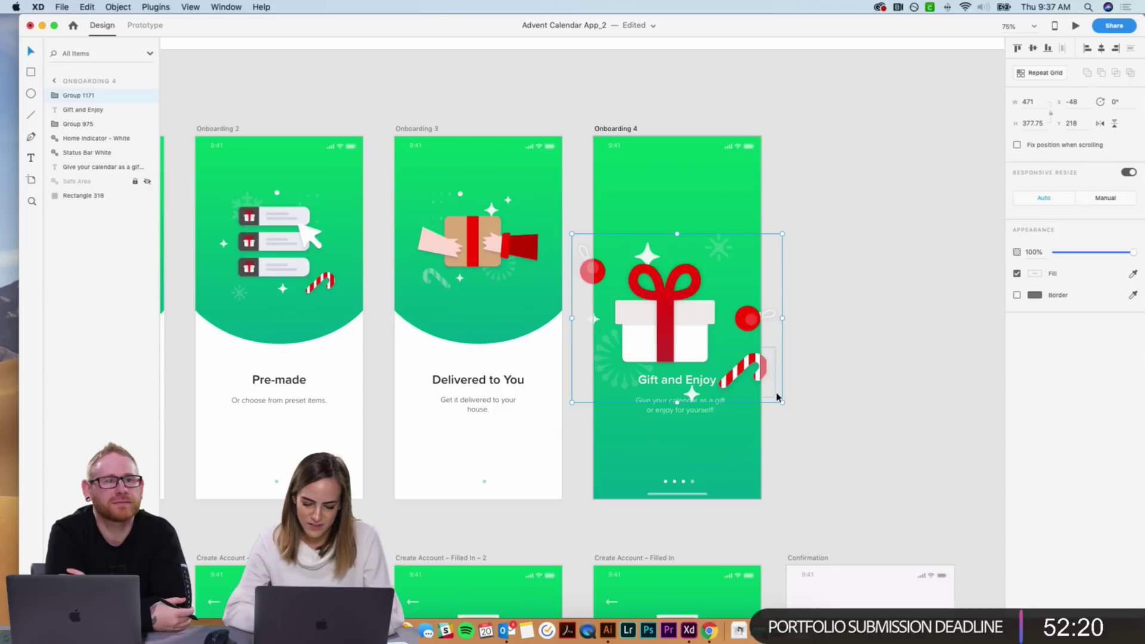
drag(781, 402, 704, 340)
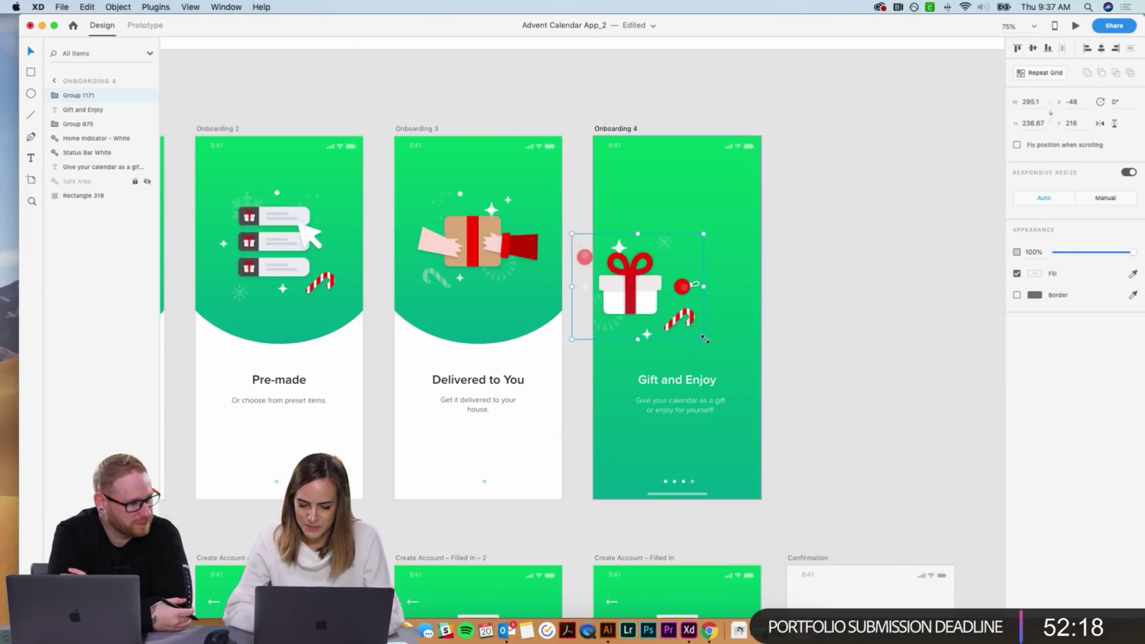
drag(643, 294, 685, 266)
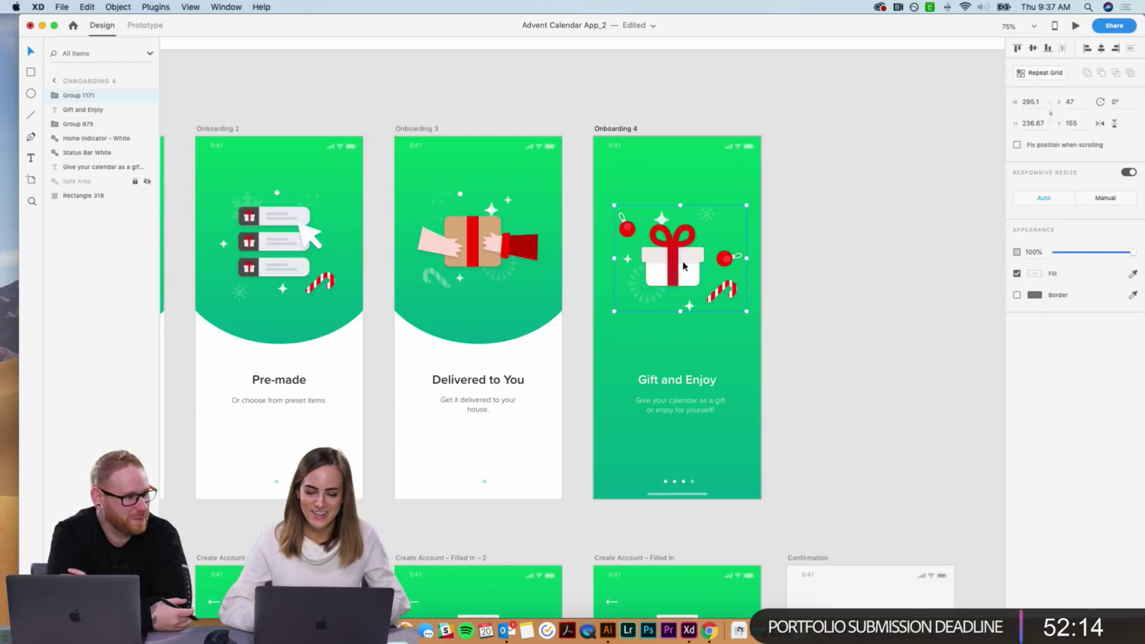
click(826, 297)
scroll(827, 297, left, 3)
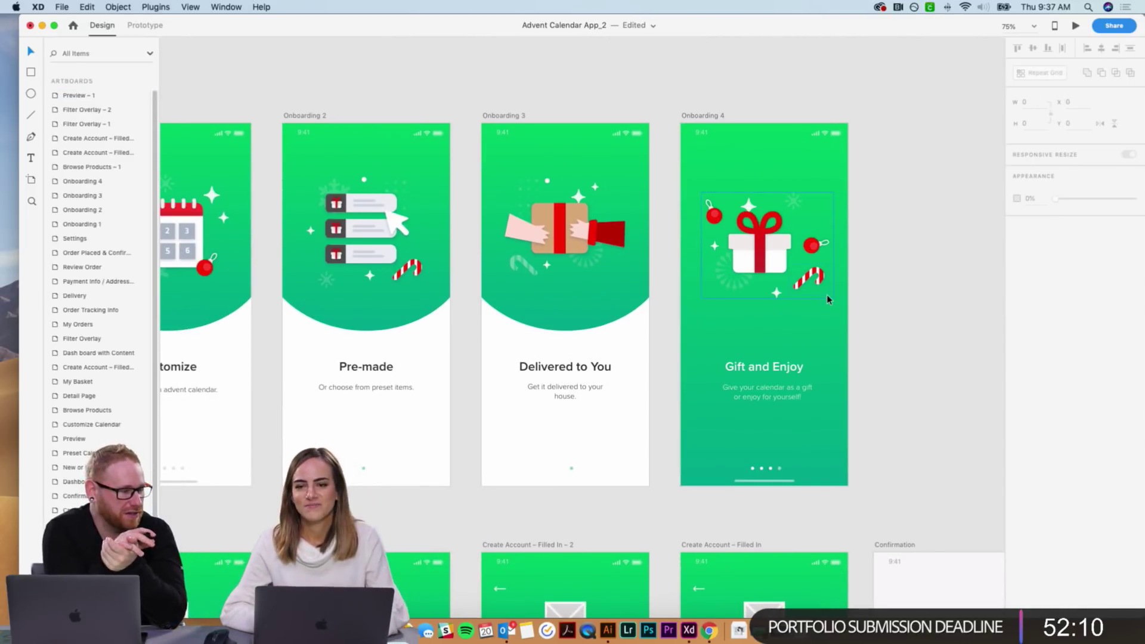
scroll(826, 295, left, 5)
scroll(827, 294, left, 2)
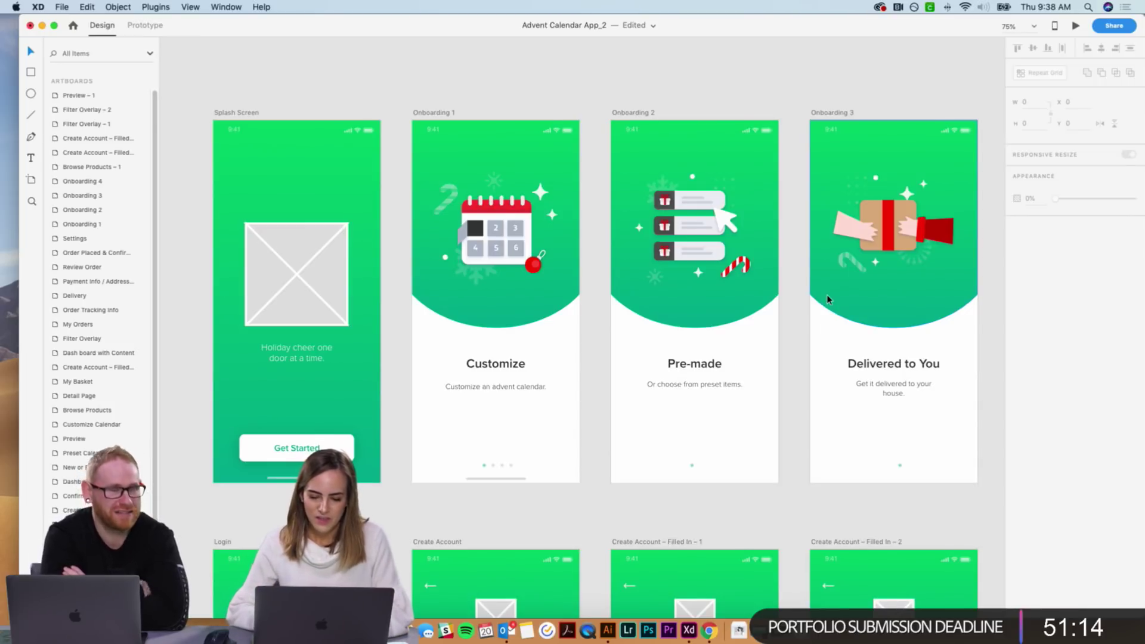
scroll(827, 294, down, 2)
scroll(827, 295, right, 1)
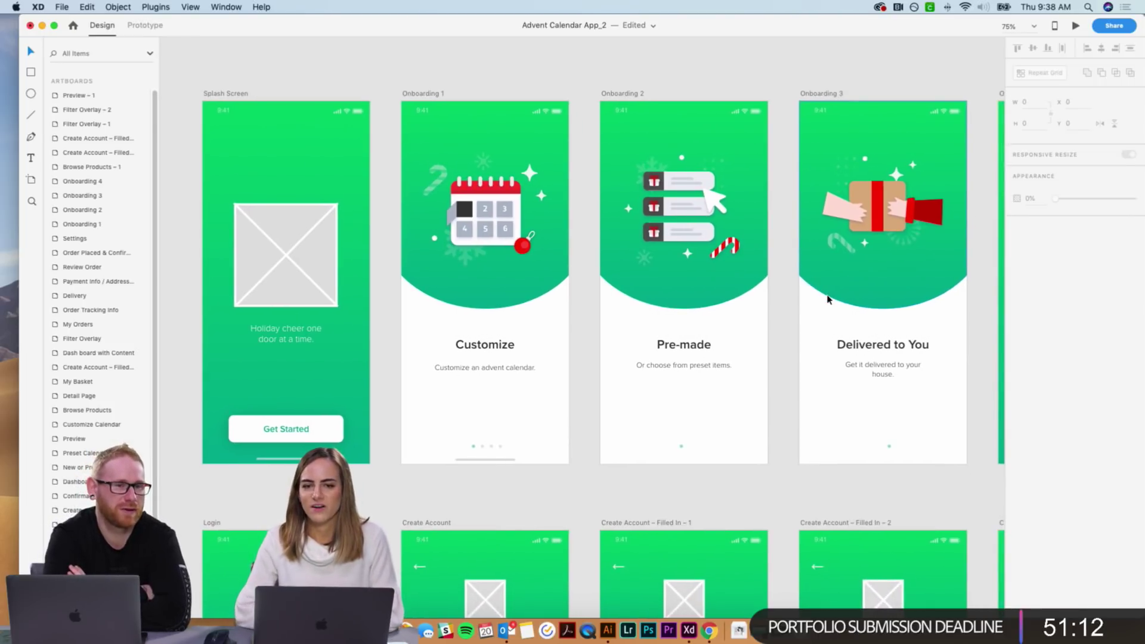